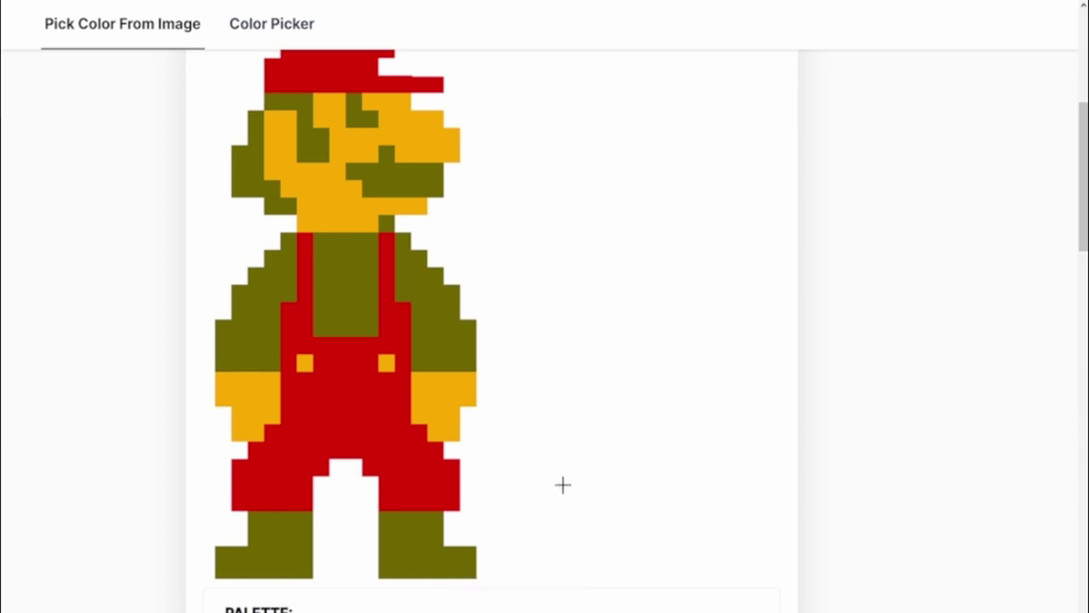
Scroll Image Color Picker down to the PALETTE section showing olive #6e6600.
{"action": "scroll", "coordinate": [564, 484], "scroll_direction": "down", "scroll_amount": 5}
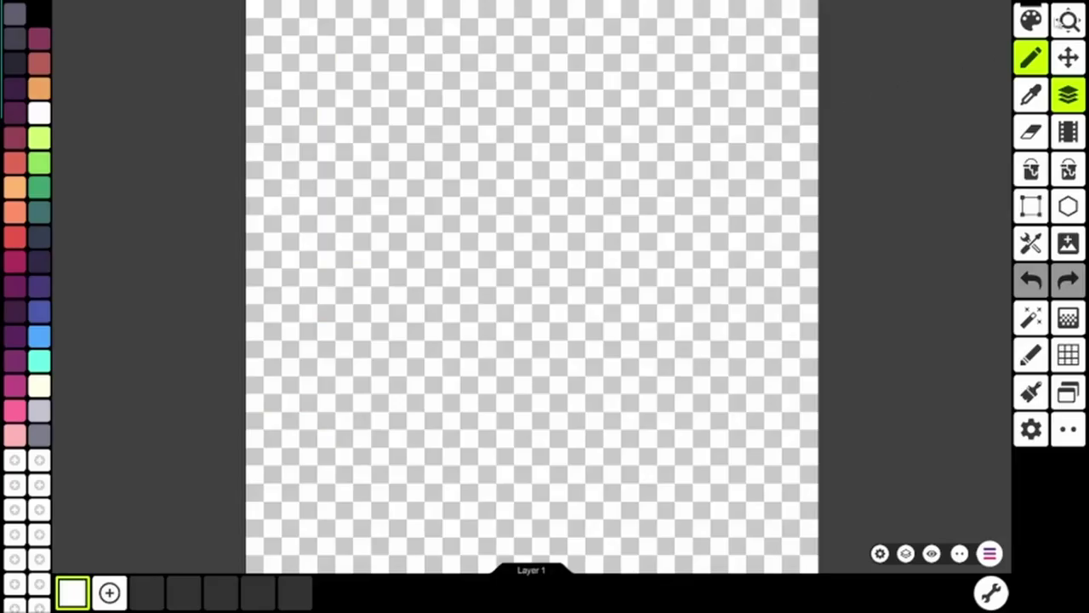
Set the Pixel Studio drawing colour to olive hex 6E6600.
{"action": "left_click", "coordinate": [1030, 19]}
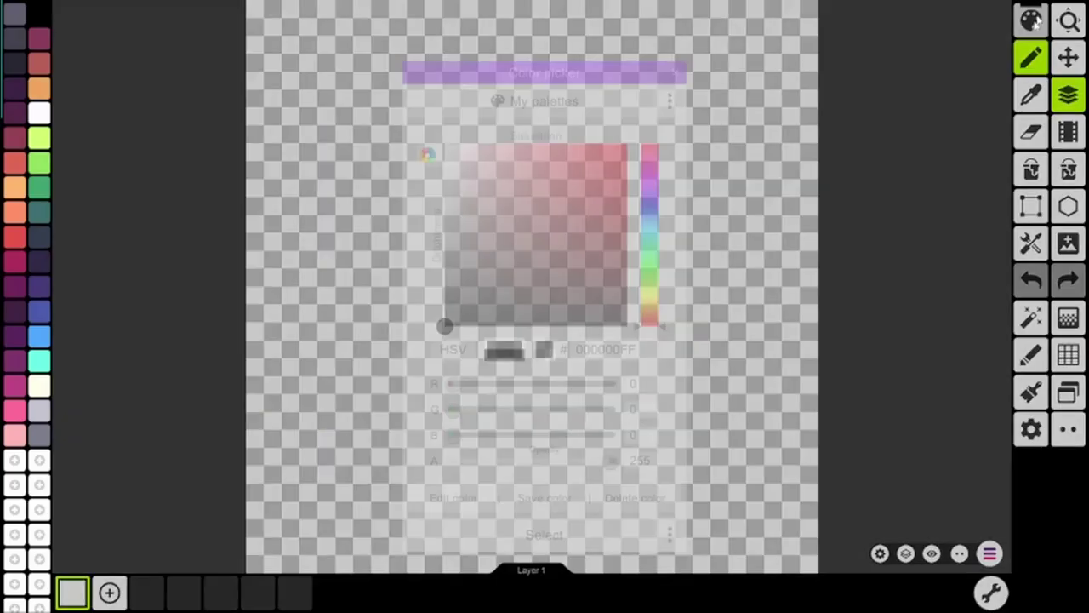
{"action": "left_click", "coordinate": [602, 352]}
{"action": "type", "text": "6E6600"}
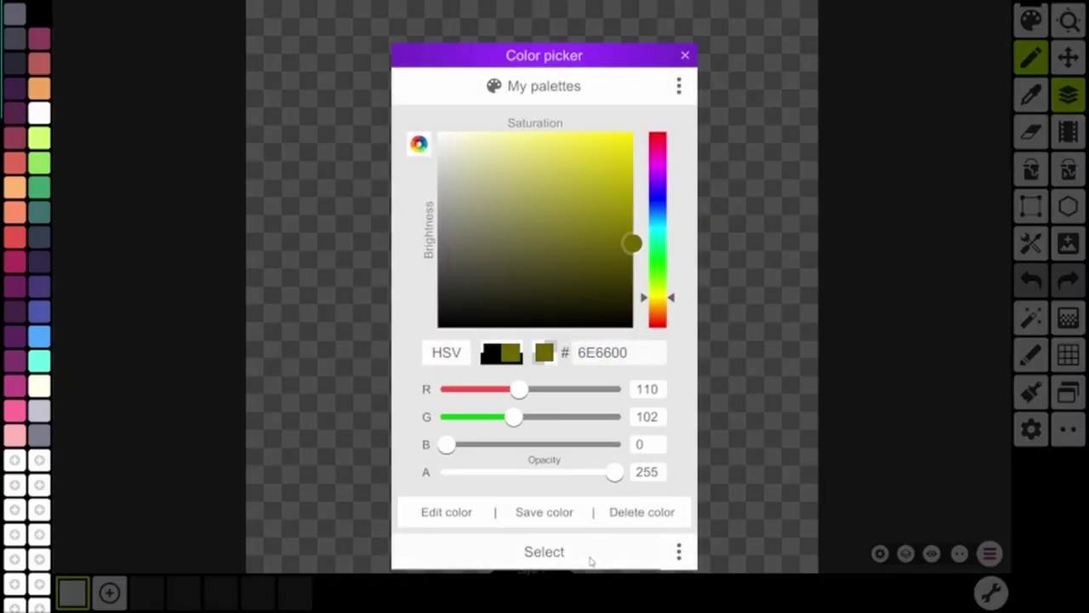
{"action": "left_click", "coordinate": [590, 560]}
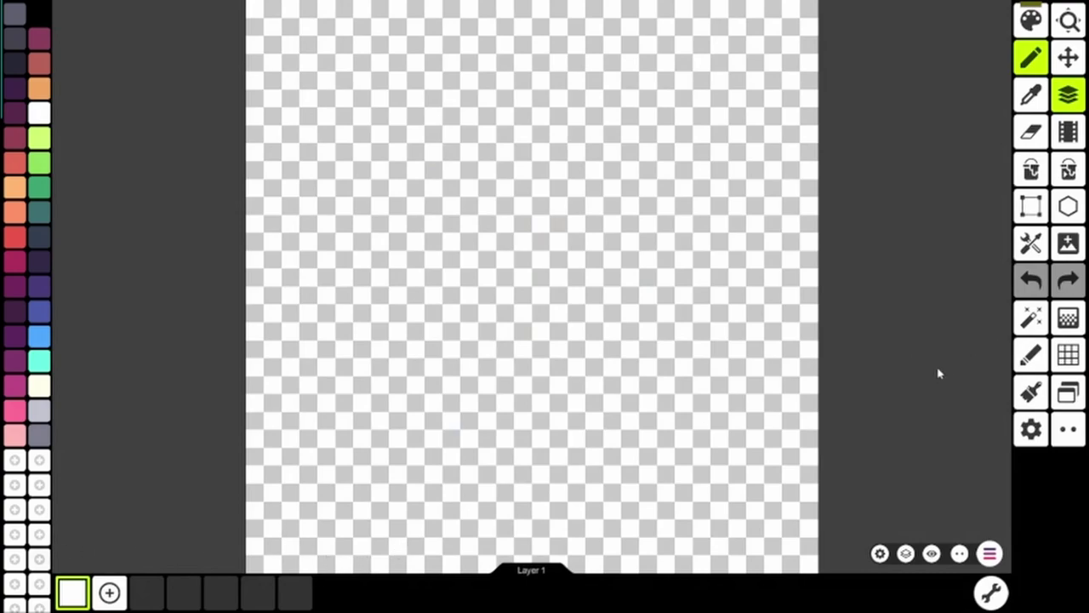
Paint the left and right stepped olive shoes along the canvas bottom.
{"action": "scroll", "coordinate": [935, 235], "scroll_direction": "up", "scroll_amount": 3}
{"action": "scroll", "coordinate": [897, 270], "scroll_direction": "up", "scroll_amount": 2}
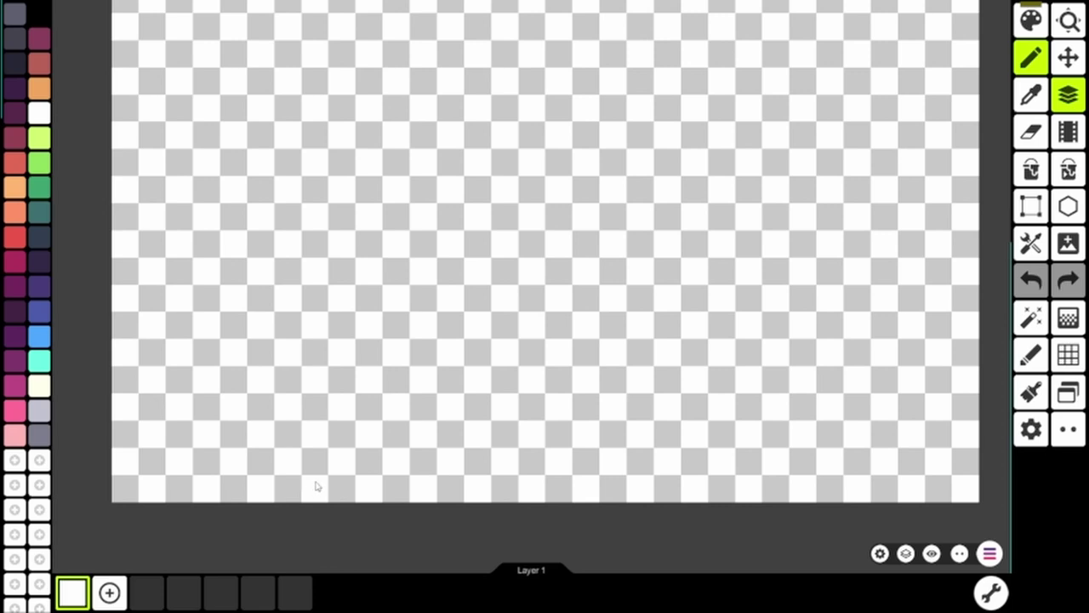
{"action": "mouse_move", "coordinate": [314, 493]}
{"action": "left_mouse_down"}
{"action": "mouse_move", "coordinate": [334, 486]}
{"action": "mouse_move", "coordinate": [369, 396]}
{"action": "mouse_move", "coordinate": [418, 491]}
{"action": "mouse_move", "coordinate": [443, 408]}
{"action": "mouse_move", "coordinate": [456, 489]}
{"action": "left_mouse_up"}
{"action": "mouse_move", "coordinate": [585, 496]}
{"action": "left_mouse_down"}
{"action": "mouse_move", "coordinate": [588, 438]}
{"action": "mouse_move", "coordinate": [632, 486]}
{"action": "mouse_move", "coordinate": [690, 486]}
{"action": "mouse_move", "coordinate": [722, 460]}
{"action": "left_mouse_up"}
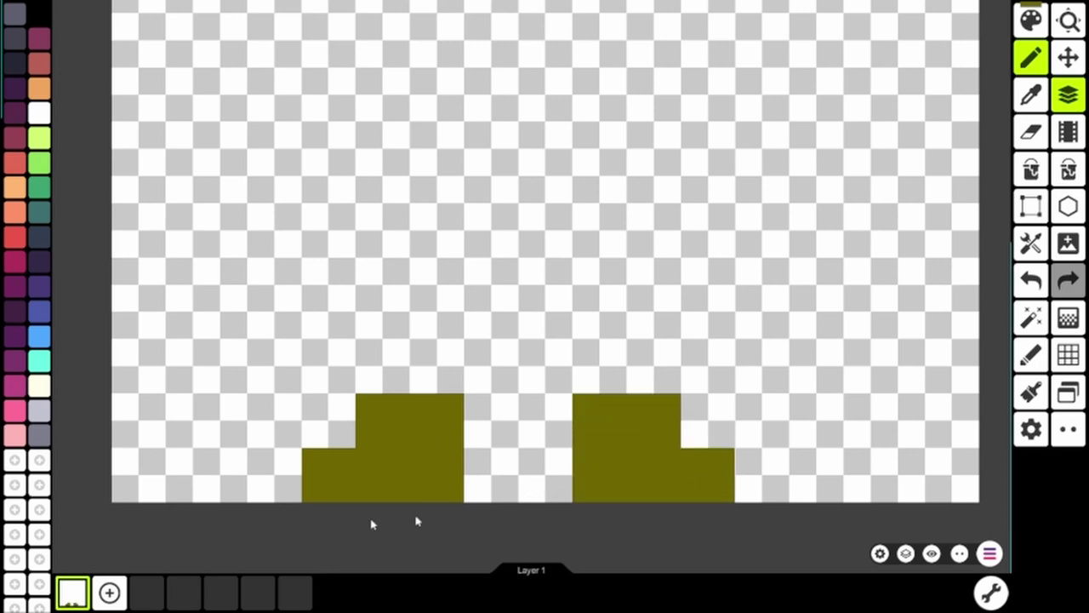
Add Layer 2 and set the drawing colour to red D80606.
{"action": "left_click", "coordinate": [109, 592]}
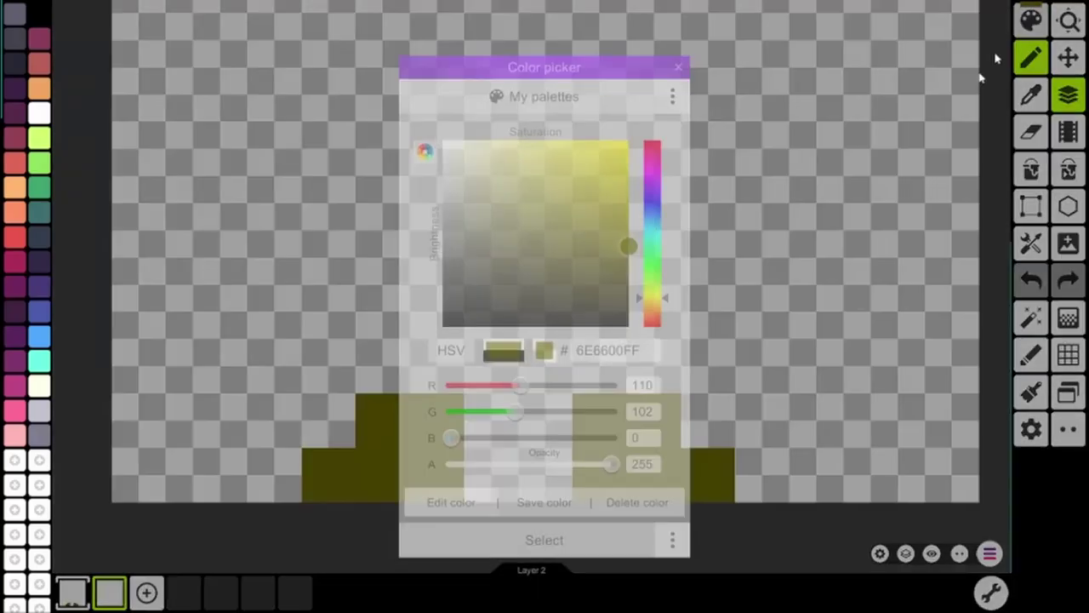
{"action": "left_click", "coordinate": [1030, 20]}
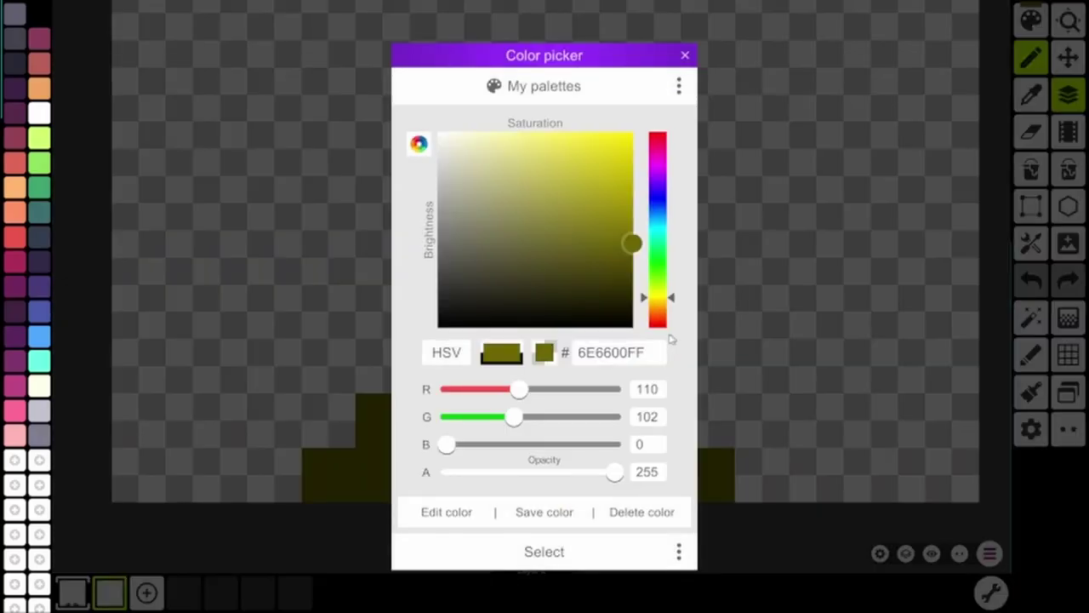
{"action": "left_click", "coordinate": [645, 356]}
{"action": "type", "text": "D80606"}
{"action": "left_click", "coordinate": [560, 564]}
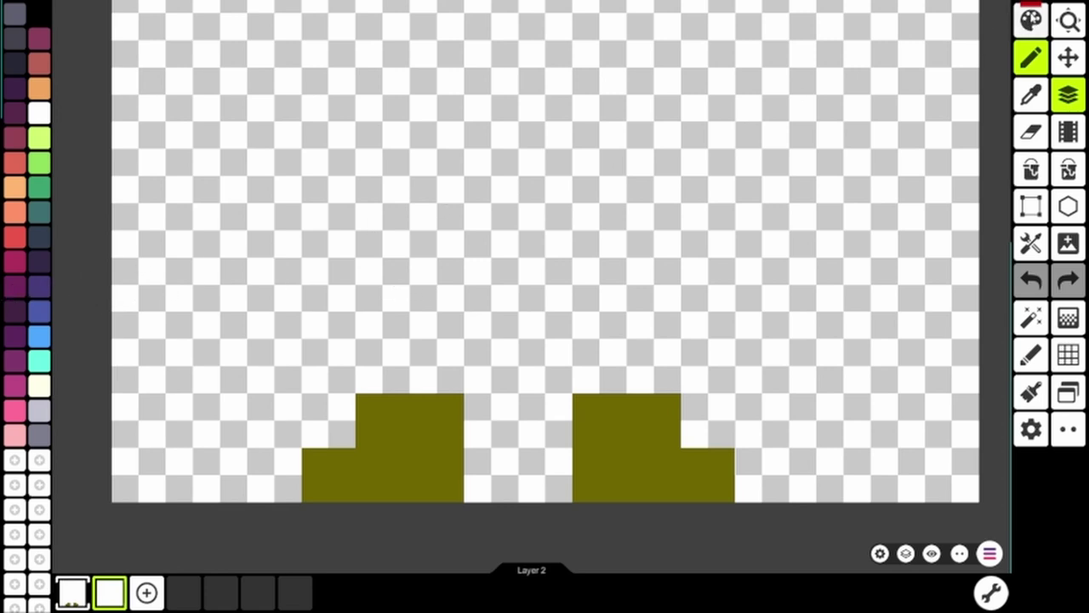
Build the red overalls body in stepped rows above the shoes.
{"action": "mouse_move", "coordinate": [368, 385]}
{"action": "left_mouse_down"}
{"action": "mouse_move", "coordinate": [365, 369]}
{"action": "mouse_move", "coordinate": [425, 348]}
{"action": "mouse_move", "coordinate": [481, 364]}
{"action": "mouse_move", "coordinate": [510, 302]}
{"action": "mouse_move", "coordinate": [586, 392]}
{"action": "mouse_move", "coordinate": [669, 353]}
{"action": "mouse_move", "coordinate": [608, 300]}
{"action": "mouse_move", "coordinate": [692, 301]}
{"action": "mouse_move", "coordinate": [344, 306]}
{"action": "left_mouse_up"}
{"action": "key", "text": "ctrl+z"}
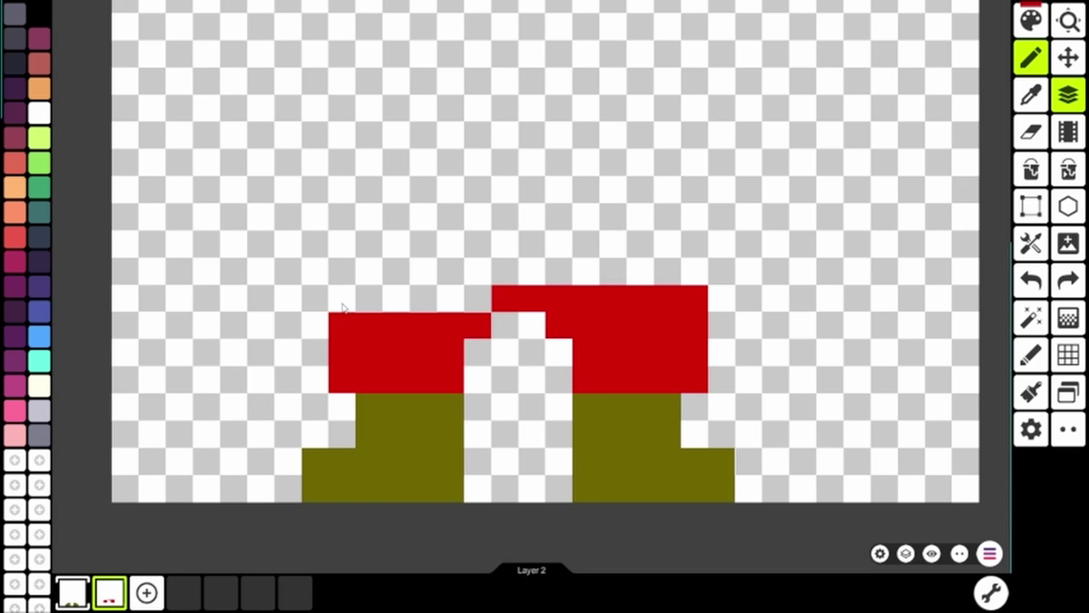
{"action": "key", "text": "ctrl+z"}
{"action": "mouse_move", "coordinate": [669, 298]}
{"action": "left_mouse_down"}
{"action": "mouse_move", "coordinate": [418, 301]}
{"action": "mouse_move", "coordinate": [647, 283]}
{"action": "left_mouse_up"}
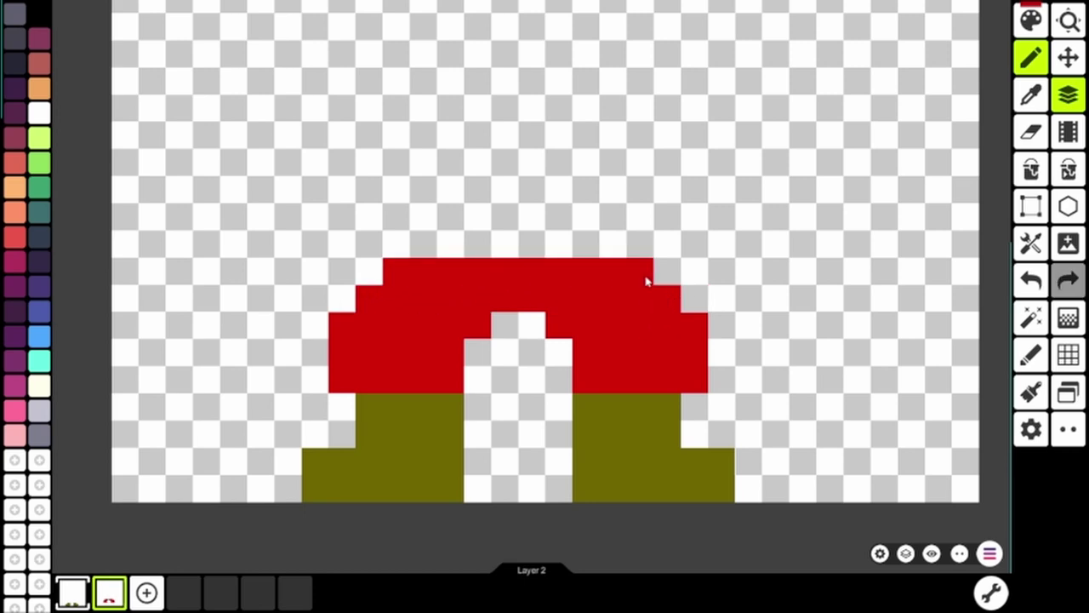
{"action": "left_click_drag", "start_coordinate": [443, 264], "coordinate": [619, 244]}
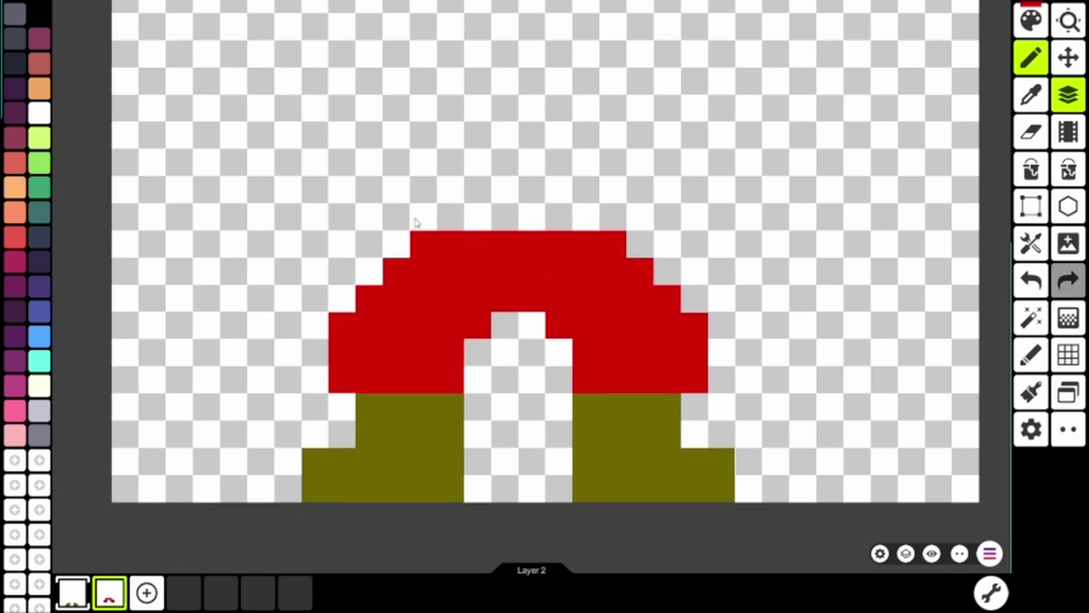
{"action": "mouse_move", "coordinate": [418, 223]}
{"action": "left_mouse_down"}
{"action": "mouse_move", "coordinate": [428, 188]}
{"action": "mouse_move", "coordinate": [613, 189]}
{"action": "left_mouse_up"}
{"action": "left_click", "coordinate": [424, 163]}
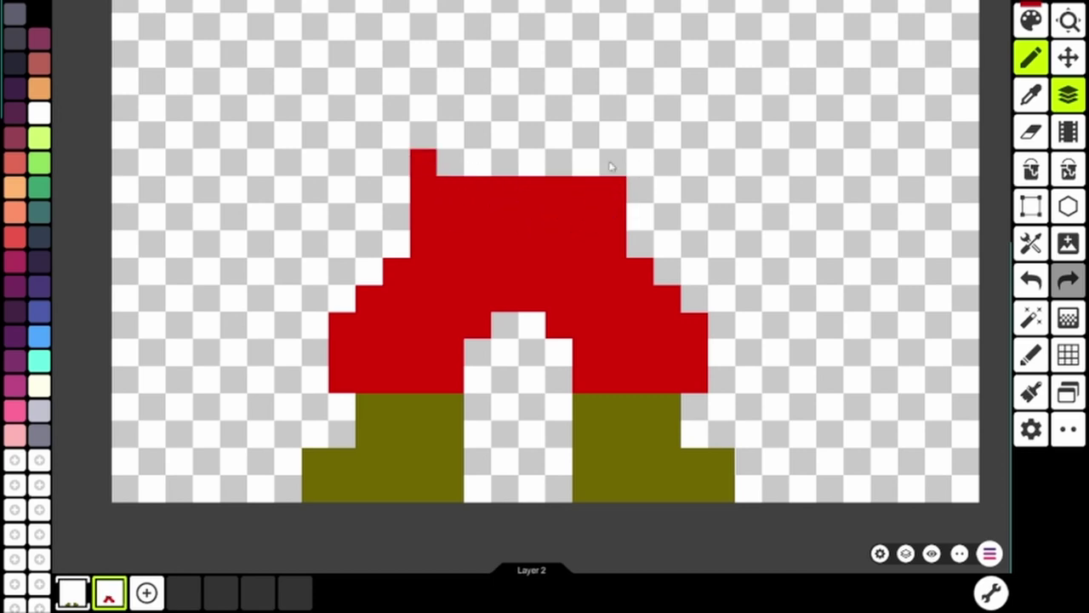
{"action": "left_click", "coordinate": [612, 163]}
{"action": "left_click_drag", "start_coordinate": [562, 163], "coordinate": [487, 173]}
Paint the full top red row and two tall straps above it.
{"action": "left_click_drag", "start_coordinate": [419, 136], "coordinate": [609, 146]}
{"action": "left_click_drag", "start_coordinate": [436, 109], "coordinate": [450, 82]}
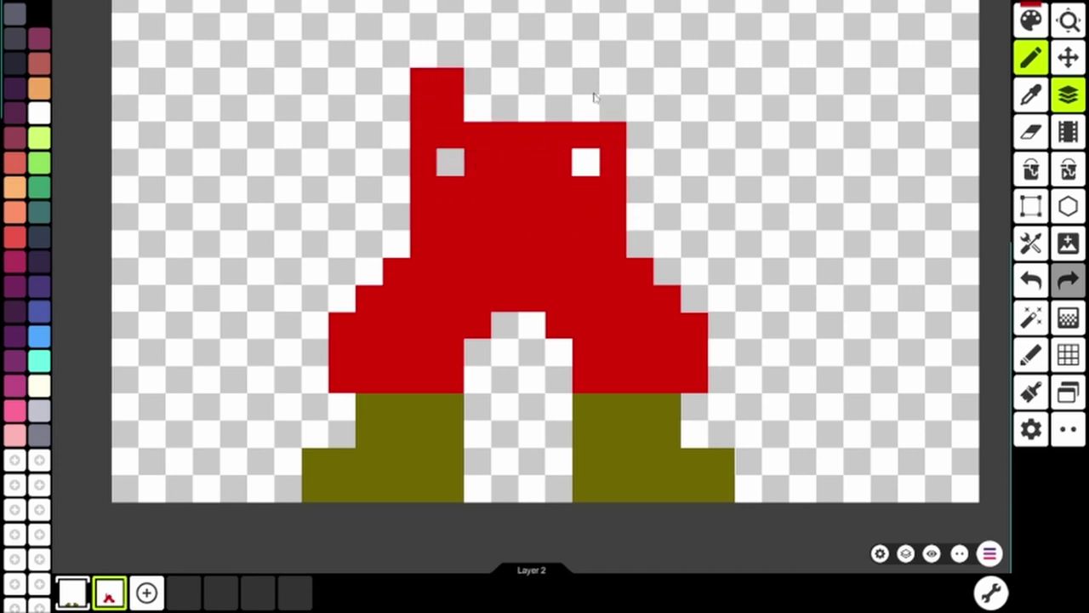
{"action": "left_click_drag", "start_coordinate": [587, 110], "coordinate": [607, 81]}
{"action": "scroll", "coordinate": [607, 114], "scroll_direction": "up", "scroll_amount": 5}
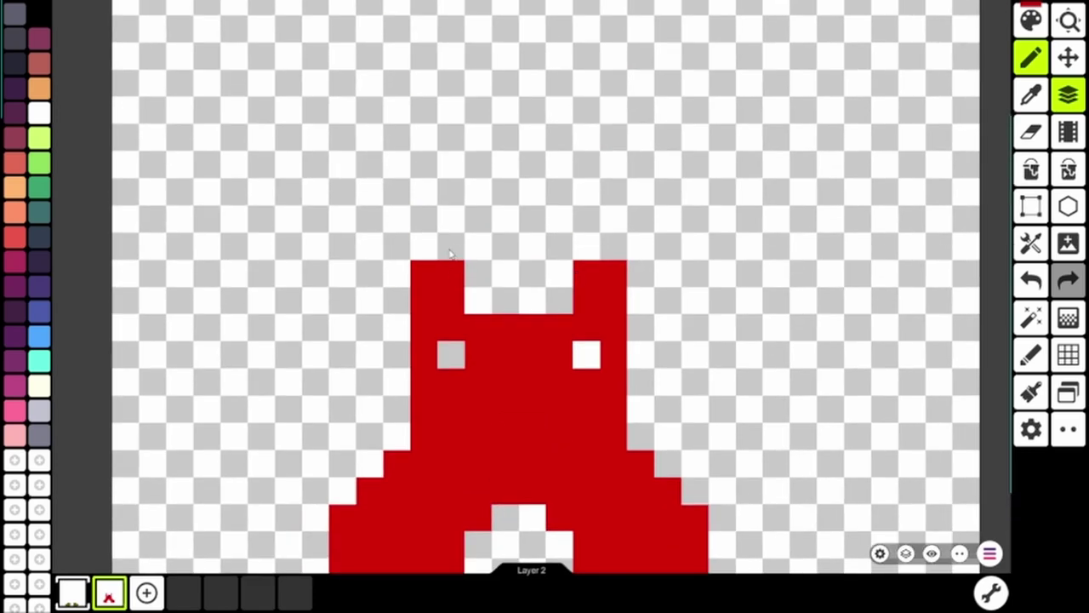
{"action": "left_click_drag", "start_coordinate": [451, 254], "coordinate": [451, 162]}
{"action": "left_click_drag", "start_coordinate": [587, 251], "coordinate": [588, 166]}
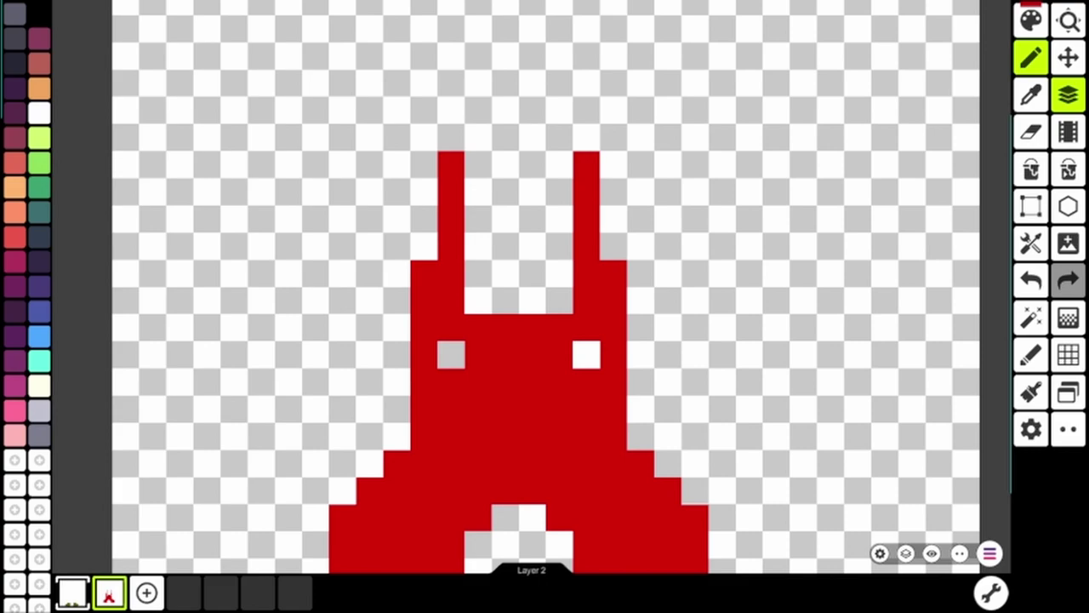
Add Layer 3 and set the drawing colour back to olive 6E6600.
{"action": "left_click", "coordinate": [146, 592]}
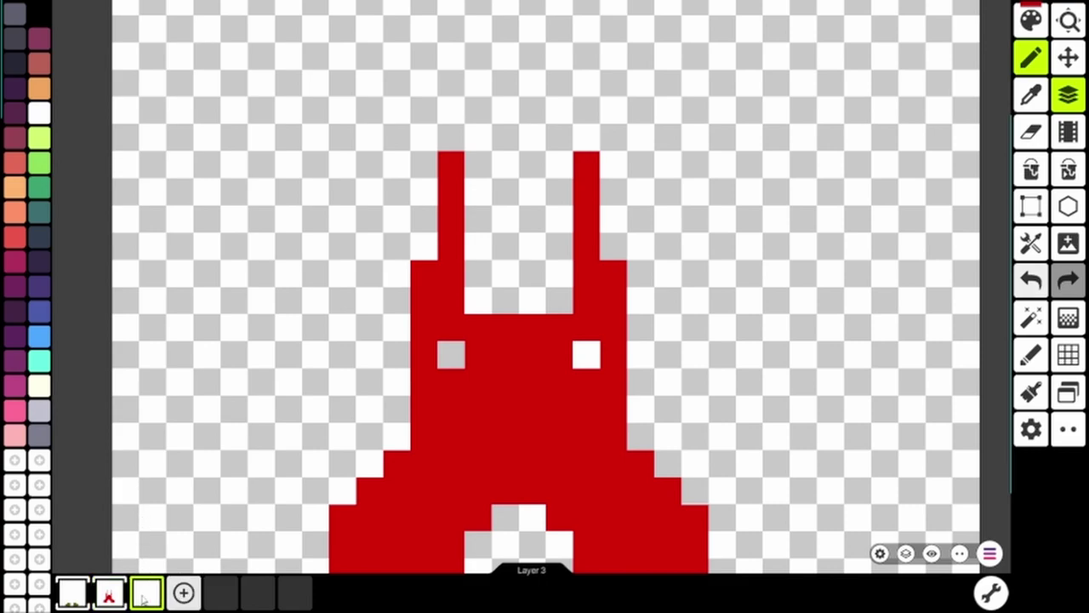
{"action": "left_click", "coordinate": [1030, 18]}
{"action": "type", "text": "6E6600"}
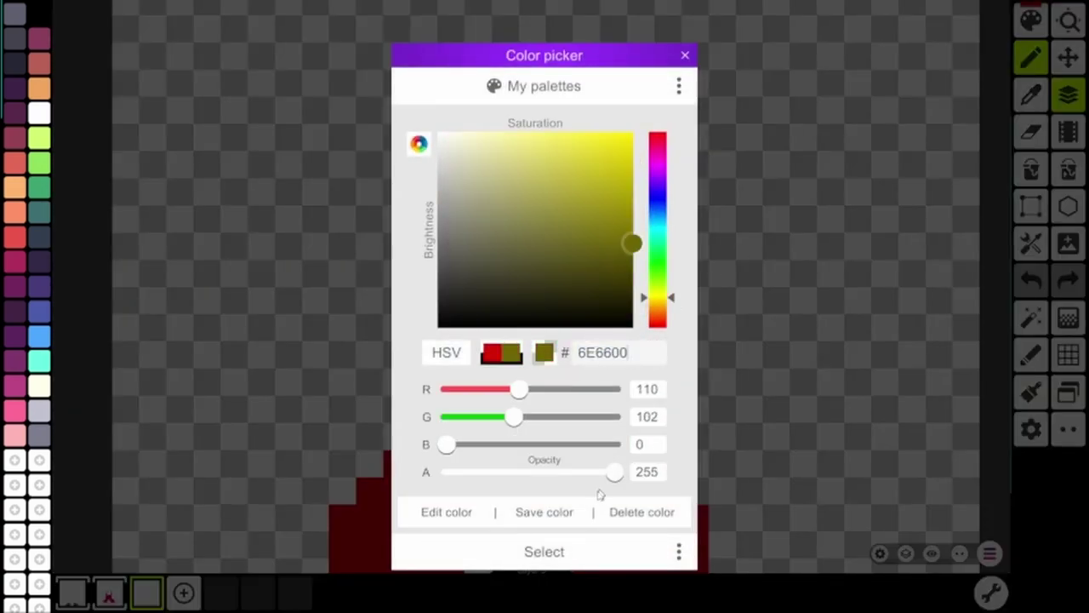
{"action": "left_click", "coordinate": [545, 552]}
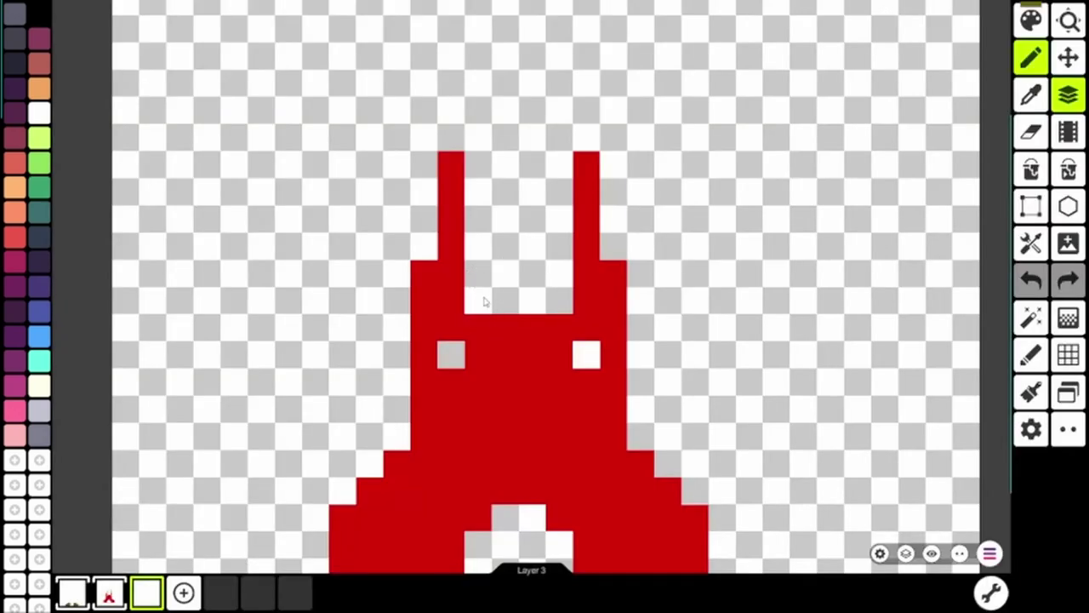
Paint the olive shirt between the straps, sloping out to both arms.
{"action": "mouse_move", "coordinate": [483, 302]}
{"action": "left_mouse_down"}
{"action": "mouse_move", "coordinate": [468, 189]}
{"action": "mouse_move", "coordinate": [540, 167]}
{"action": "mouse_move", "coordinate": [525, 170]}
{"action": "mouse_move", "coordinate": [532, 285]}
{"action": "left_mouse_up"}
{"action": "left_click_drag", "start_coordinate": [612, 157], "coordinate": [616, 236]}
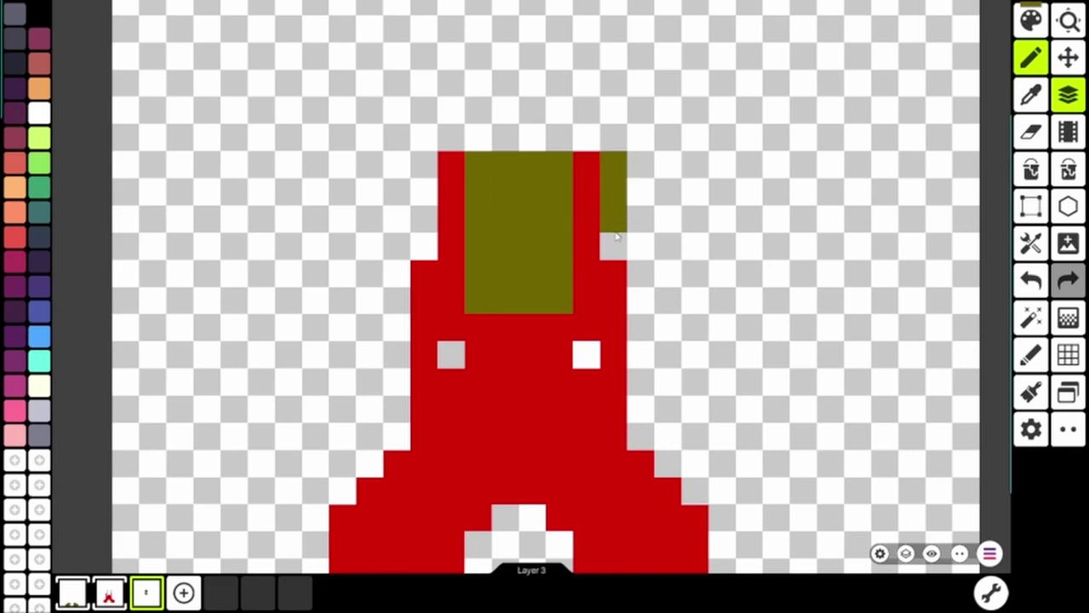
{"action": "left_click", "coordinate": [586, 138]}
{"action": "left_click_drag", "start_coordinate": [641, 182], "coordinate": [650, 264]}
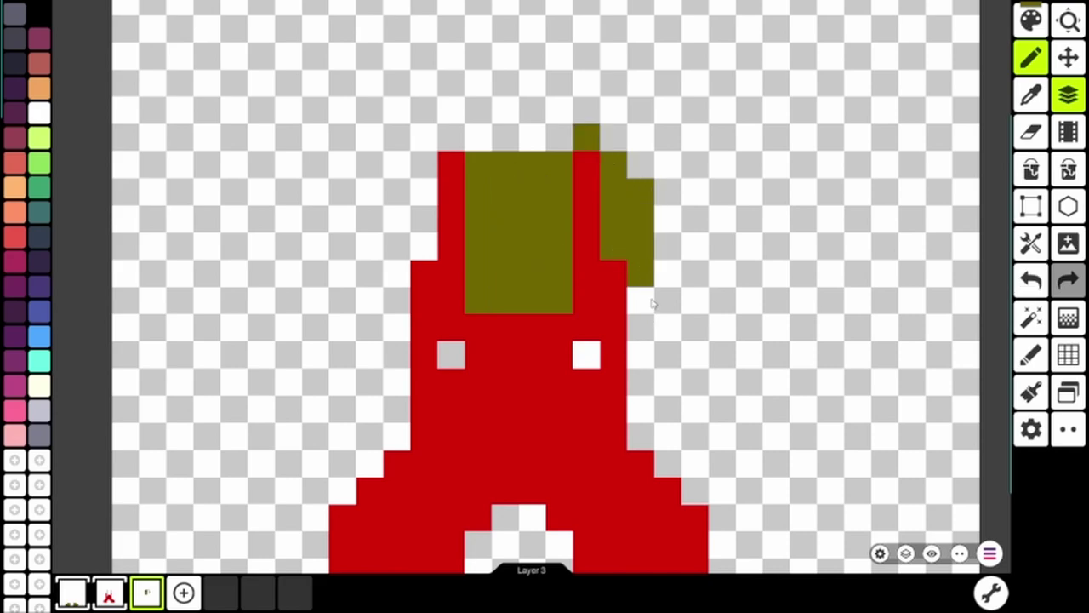
{"action": "mouse_move", "coordinate": [652, 303]}
{"action": "left_mouse_down"}
{"action": "mouse_move", "coordinate": [642, 382]}
{"action": "mouse_move", "coordinate": [686, 352]}
{"action": "mouse_move", "coordinate": [716, 300]}
{"action": "mouse_move", "coordinate": [685, 229]}
{"action": "mouse_move", "coordinate": [665, 322]}
{"action": "left_mouse_up"}
{"action": "key", "text": "ctrl+z"}
{"action": "left_click", "coordinate": [696, 327]}
{"action": "left_click", "coordinate": [715, 351]}
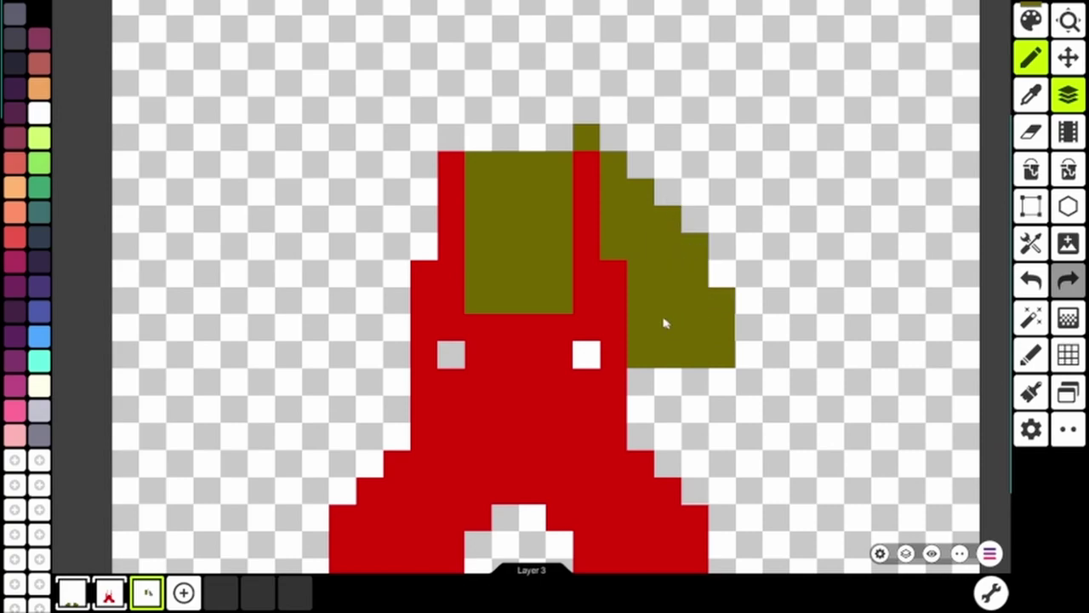
{"action": "mouse_move", "coordinate": [407, 358]}
{"action": "left_mouse_down"}
{"action": "mouse_move", "coordinate": [315, 358]}
{"action": "mouse_move", "coordinate": [383, 306]}
{"action": "mouse_move", "coordinate": [404, 315]}
{"action": "left_mouse_up"}
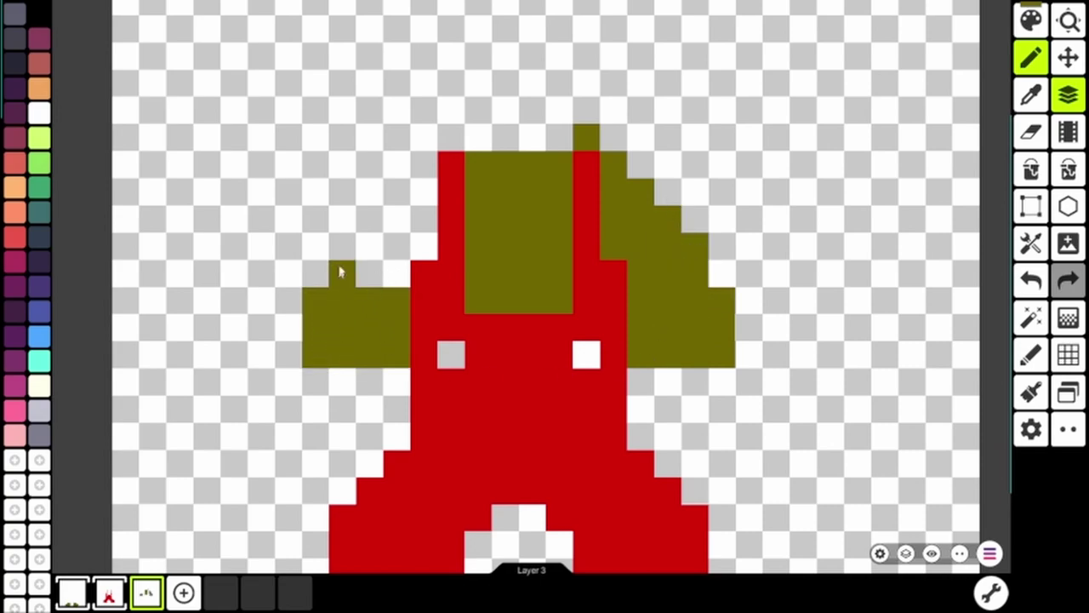
{"action": "mouse_move", "coordinate": [338, 270]}
{"action": "left_mouse_down"}
{"action": "mouse_move", "coordinate": [382, 280]}
{"action": "mouse_move", "coordinate": [418, 243]}
{"action": "mouse_move", "coordinate": [403, 217]}
{"action": "left_mouse_up"}
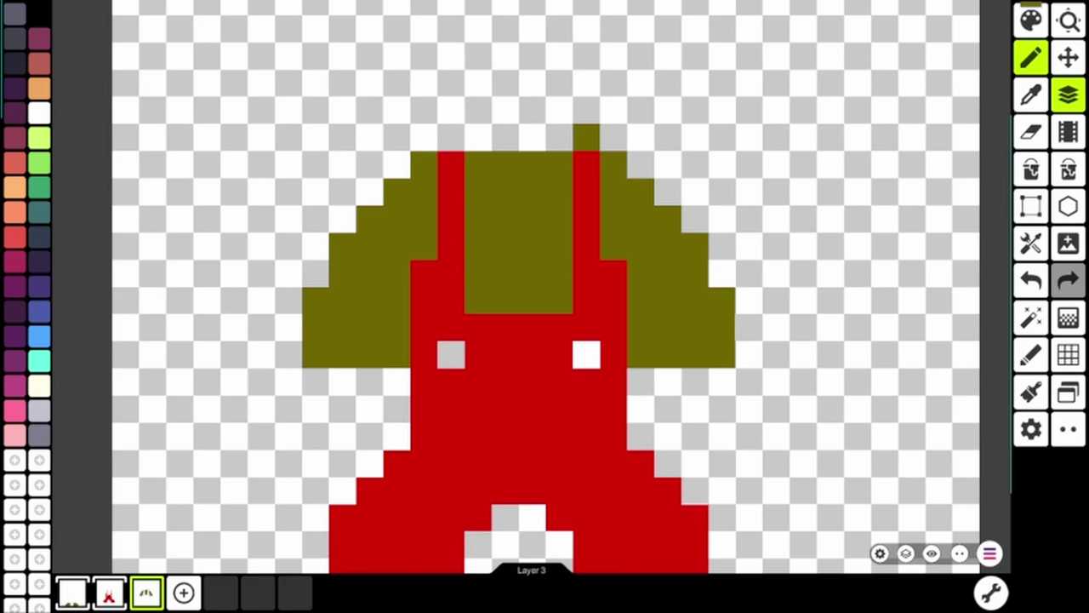
Set the colour to orange F7AA00 and colour both overall buttons.
{"action": "left_click", "coordinate": [1030, 21]}
{"action": "left_click", "coordinate": [604, 352]}
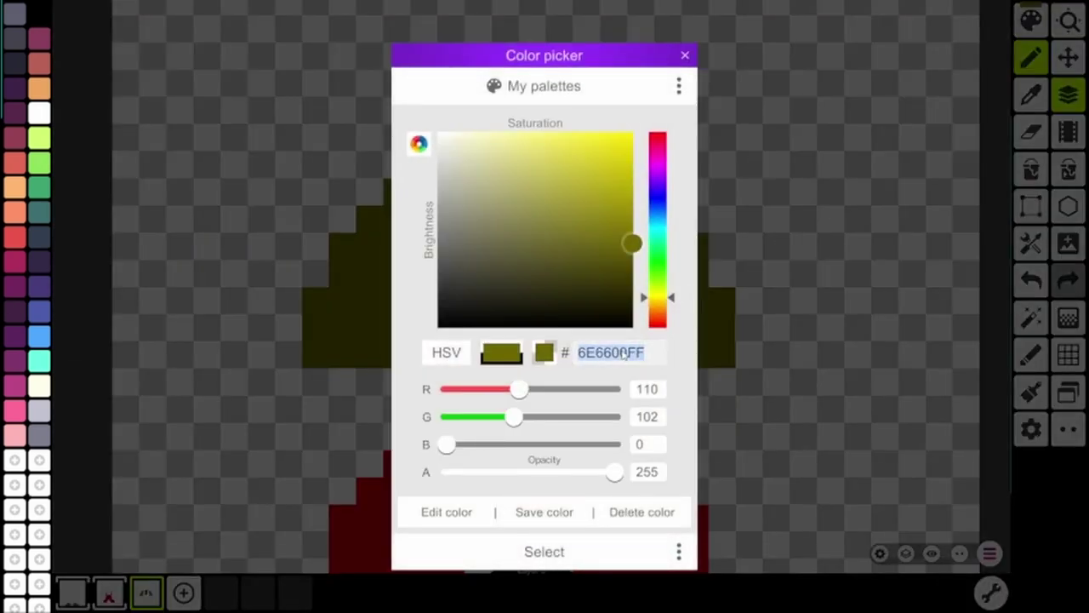
{"action": "type", "text": "F7AA00"}
{"action": "left_click", "coordinate": [590, 554]}
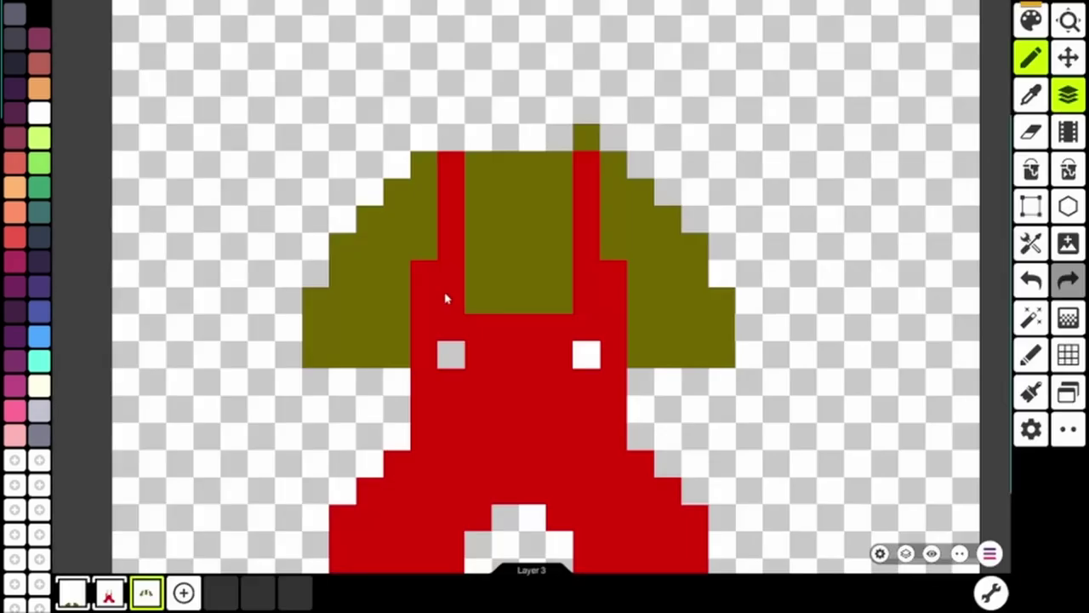
{"action": "left_click", "coordinate": [449, 358]}
{"action": "left_click", "coordinate": [587, 357]}
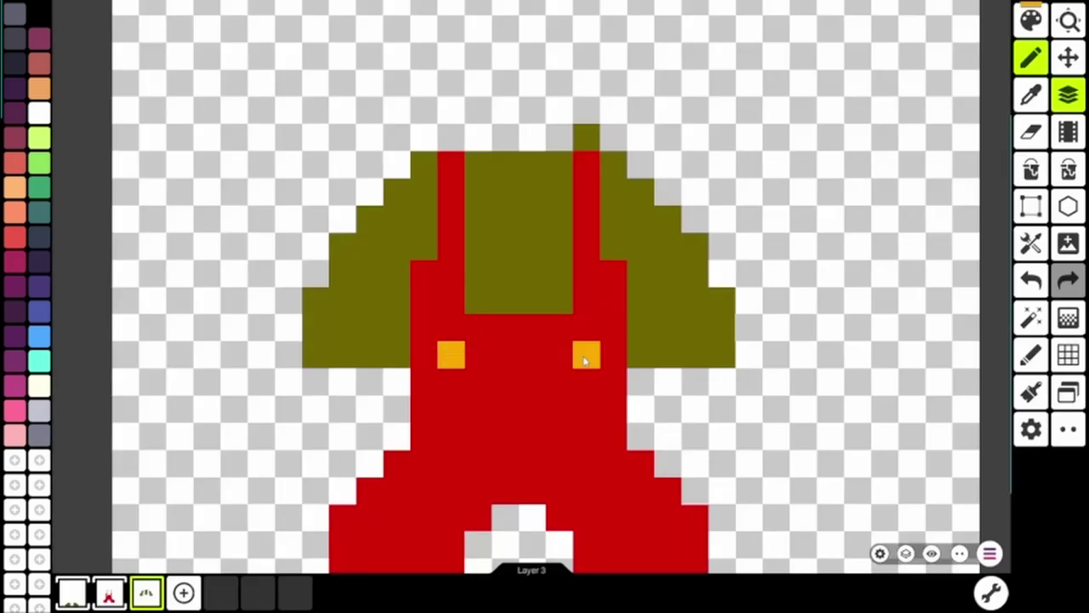
Paint the left orange hand below the olive sleeve.
{"action": "mouse_move", "coordinate": [396, 375]}
{"action": "left_mouse_down"}
{"action": "mouse_move", "coordinate": [396, 451]}
{"action": "mouse_move", "coordinate": [370, 468]}
{"action": "left_mouse_up"}
{"action": "left_click_drag", "start_coordinate": [342, 349], "coordinate": [348, 460]}
{"action": "key", "text": "ctrl+z"}
{"action": "left_click_drag", "start_coordinate": [342, 375], "coordinate": [342, 472]}
{"action": "left_click_drag", "start_coordinate": [318, 378], "coordinate": [318, 408]}
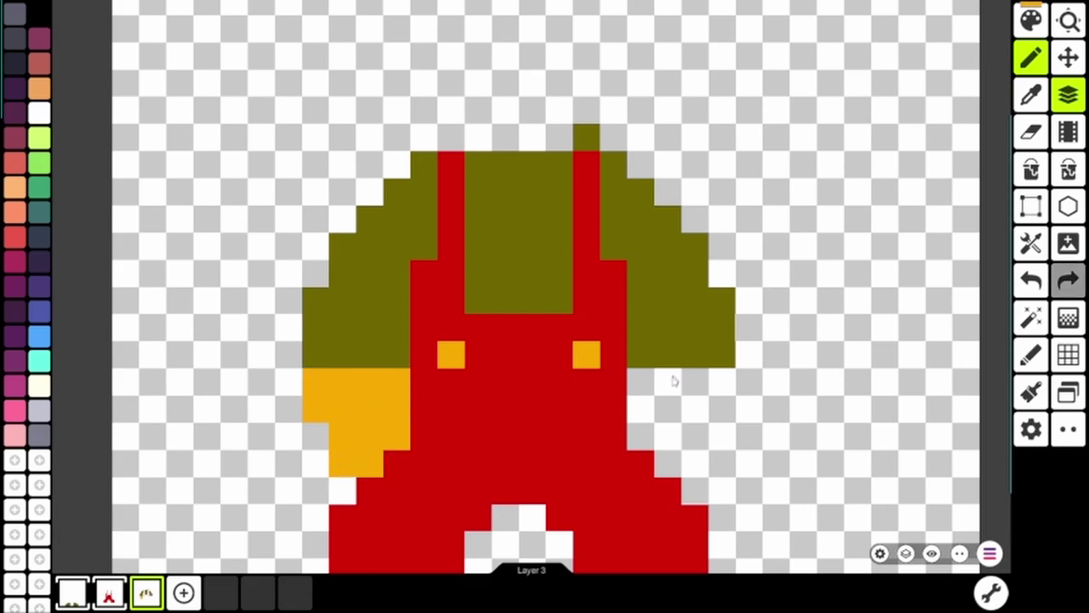
Paint the right orange glove columns and pixels beside the red body.
{"action": "left_click_drag", "start_coordinate": [650, 377], "coordinate": [652, 416]}
{"action": "left_click", "coordinate": [640, 436]}
{"action": "left_click_drag", "start_coordinate": [667, 379], "coordinate": [663, 464]}
{"action": "left_click_drag", "start_coordinate": [693, 391], "coordinate": [690, 456]}
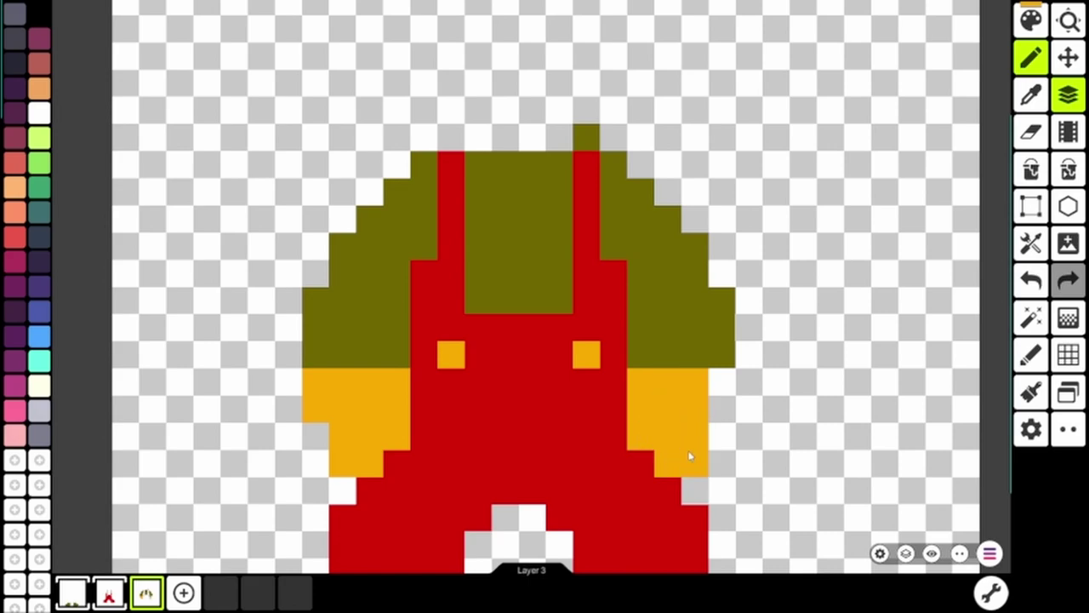
{"action": "left_click", "coordinate": [718, 382]}
{"action": "left_click", "coordinate": [717, 410]}
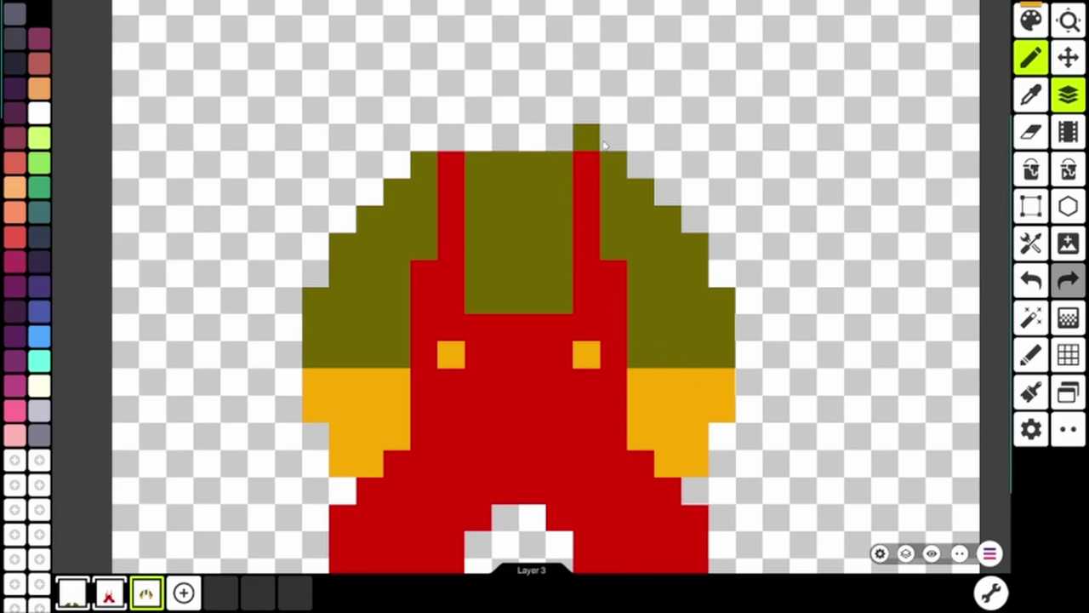
{"action": "left_click_drag", "start_coordinate": [997, 176], "coordinate": [993, 311]}
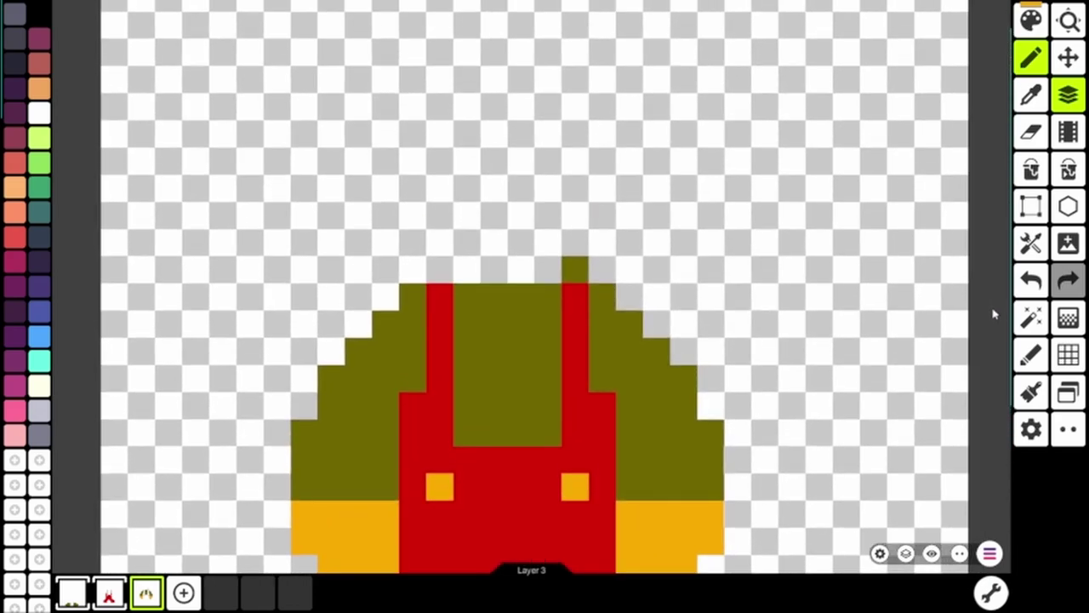
Add a fourth layer and paint the lower yellow-orange face rows.
{"action": "left_click", "coordinate": [188, 597]}
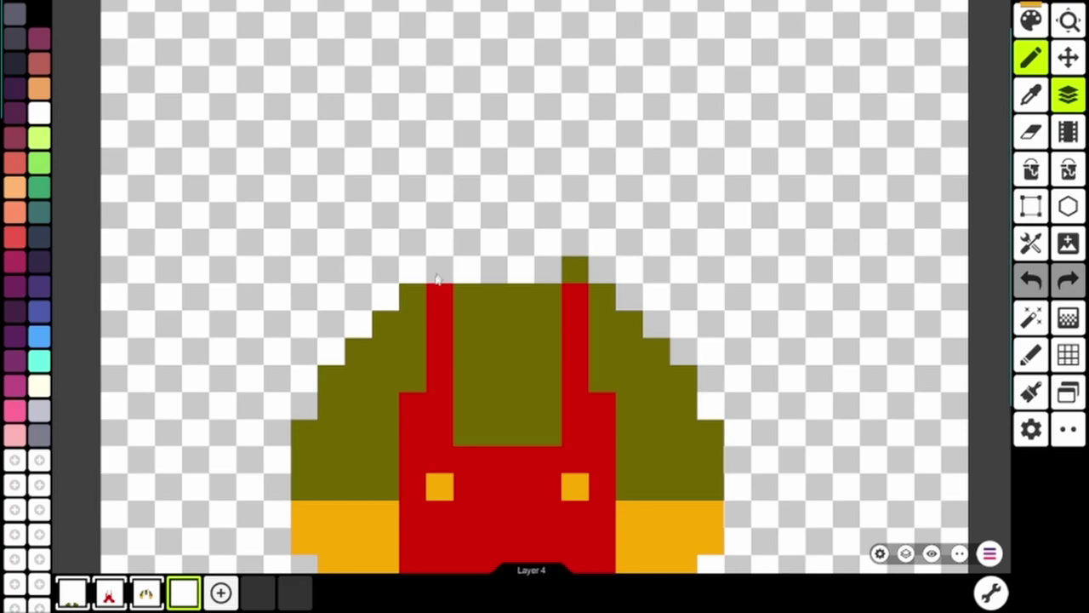
{"action": "left_click_drag", "start_coordinate": [440, 270], "coordinate": [472, 259]}
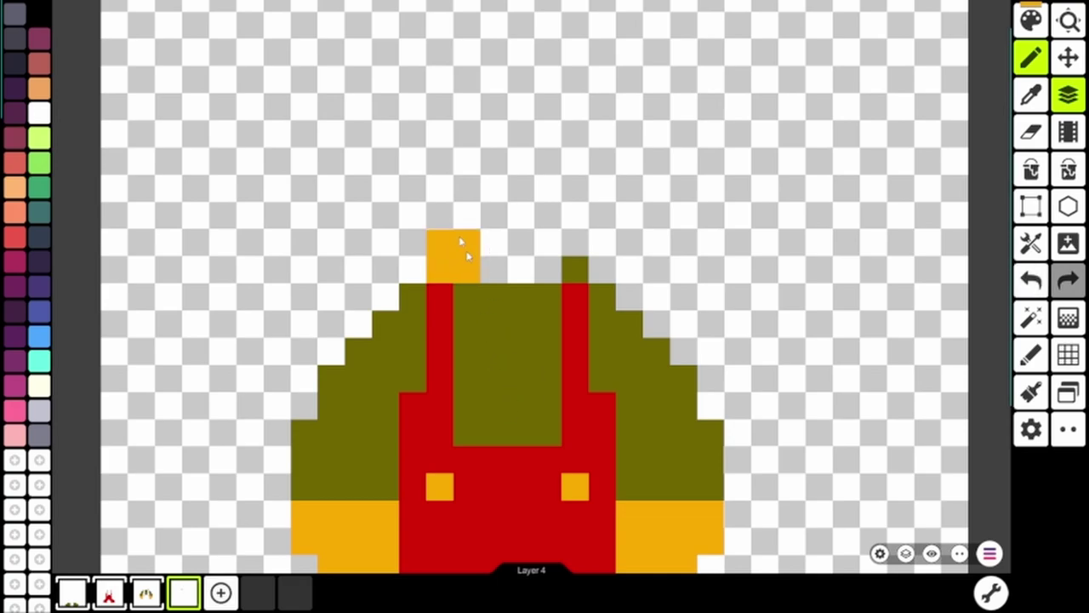
{"action": "left_click_drag", "start_coordinate": [494, 242], "coordinate": [499, 267]}
{"action": "left_click_drag", "start_coordinate": [527, 259], "coordinate": [629, 240]}
{"action": "left_click", "coordinate": [546, 219]}
{"action": "mouse_move", "coordinate": [524, 221]}
{"action": "left_mouse_down"}
{"action": "mouse_move", "coordinate": [408, 214]}
{"action": "mouse_move", "coordinate": [384, 158]}
{"action": "mouse_move", "coordinate": [411, 174]}
{"action": "left_mouse_up"}
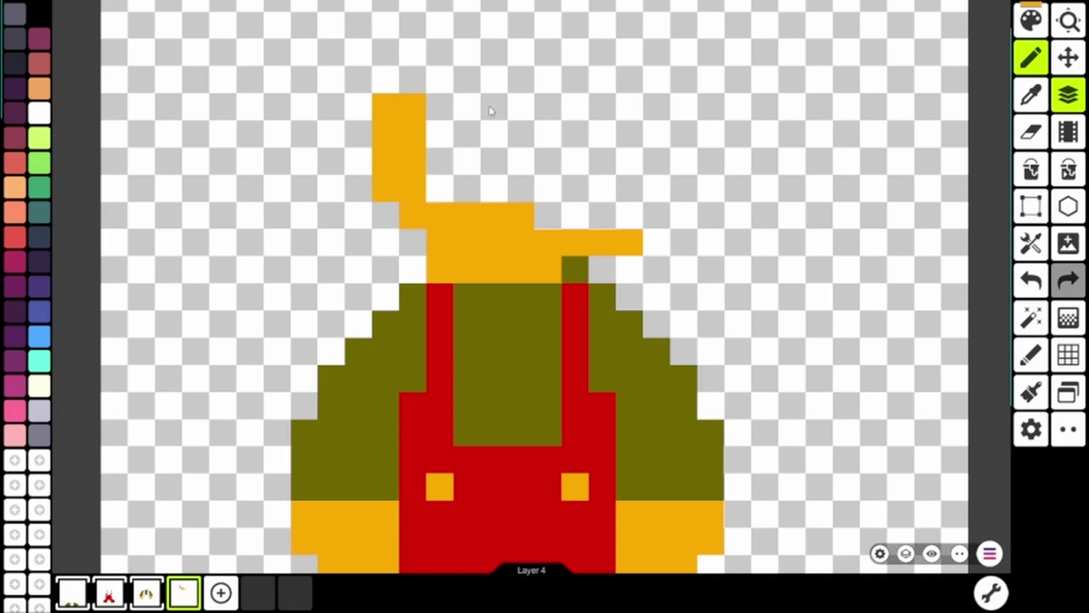
Paint the tall face column, trying and undoing an orange block beside it.
{"action": "mouse_move", "coordinate": [465, 85]}
{"action": "left_mouse_down"}
{"action": "mouse_move", "coordinate": [494, 130]}
{"action": "mouse_move", "coordinate": [493, 189]}
{"action": "left_mouse_up"}
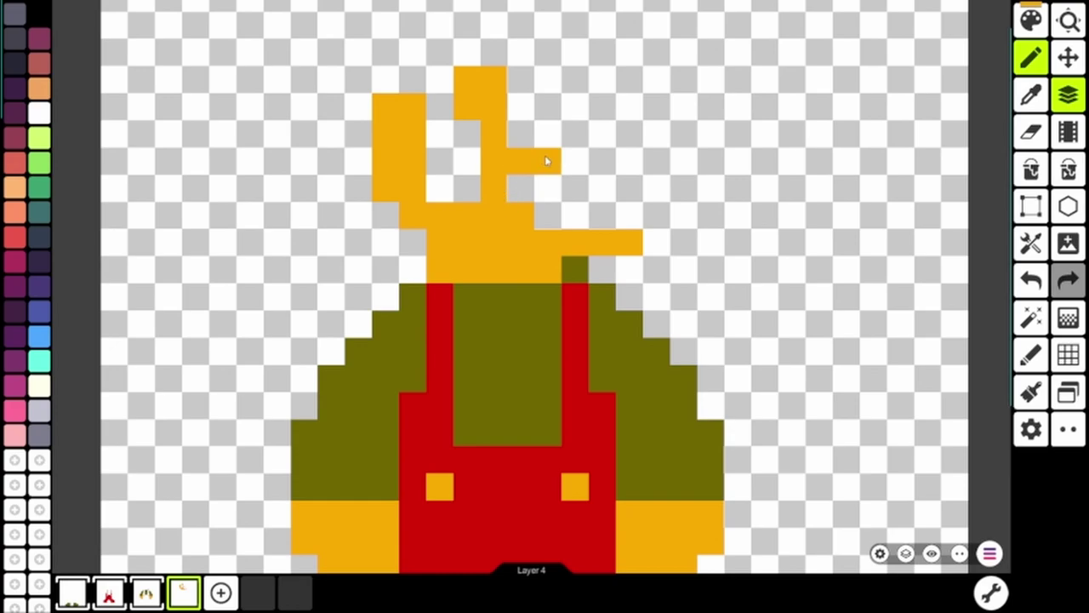
{"action": "left_click_drag", "start_coordinate": [545, 155], "coordinate": [587, 160]}
{"action": "key", "text": "ctrl+z"}
{"action": "left_click_drag", "start_coordinate": [521, 160], "coordinate": [593, 163]}
{"action": "key", "text": "ctrl+z"}
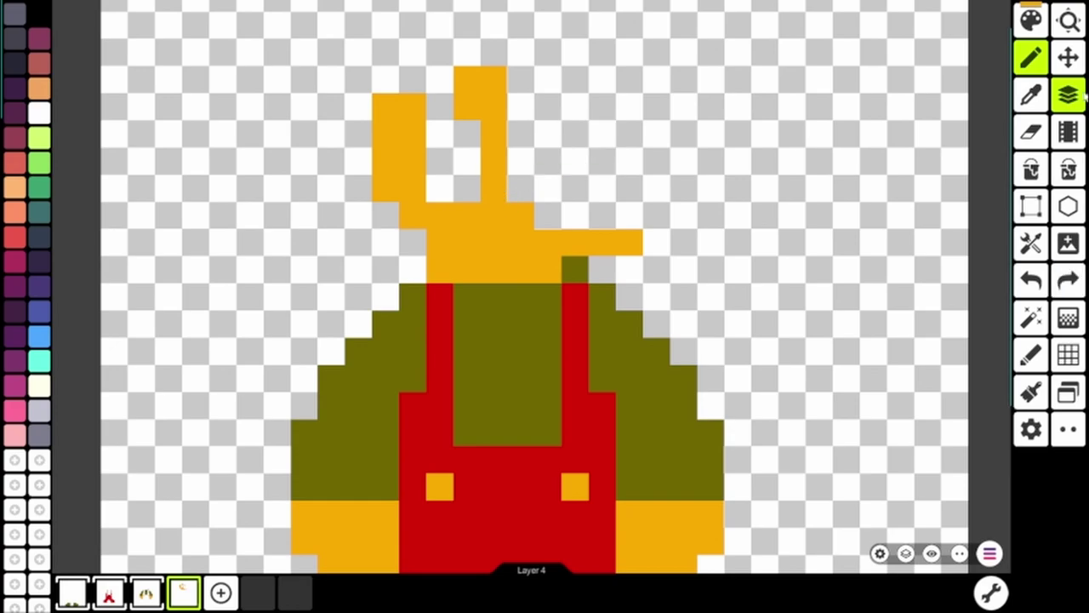
Paint olive hair and the wide moustache, then the yellow nose row.
{"action": "left_click", "coordinate": [502, 306], "text": "alt"}
{"action": "mouse_move", "coordinate": [491, 178]}
{"action": "left_mouse_down"}
{"action": "mouse_move", "coordinate": [445, 110]}
{"action": "mouse_move", "coordinate": [361, 138]}
{"action": "mouse_move", "coordinate": [331, 192]}
{"action": "mouse_move", "coordinate": [412, 246]}
{"action": "left_mouse_up"}
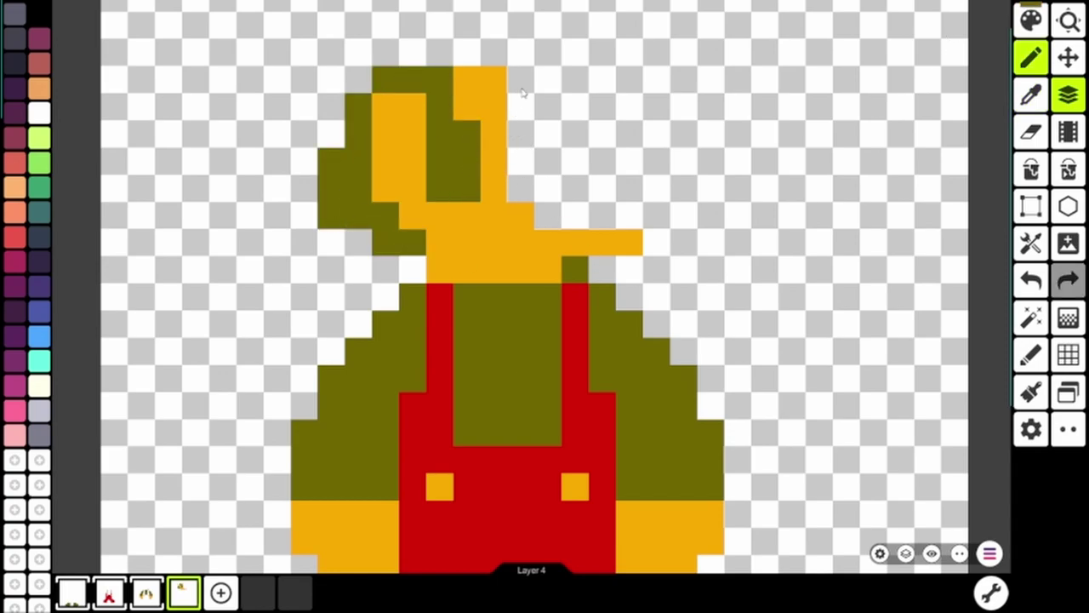
{"action": "left_click_drag", "start_coordinate": [521, 105], "coordinate": [544, 93]}
{"action": "mouse_move", "coordinate": [519, 187]}
{"action": "left_mouse_down"}
{"action": "mouse_move", "coordinate": [583, 177]}
{"action": "mouse_move", "coordinate": [626, 212]}
{"action": "mouse_move", "coordinate": [655, 189]}
{"action": "left_mouse_up"}
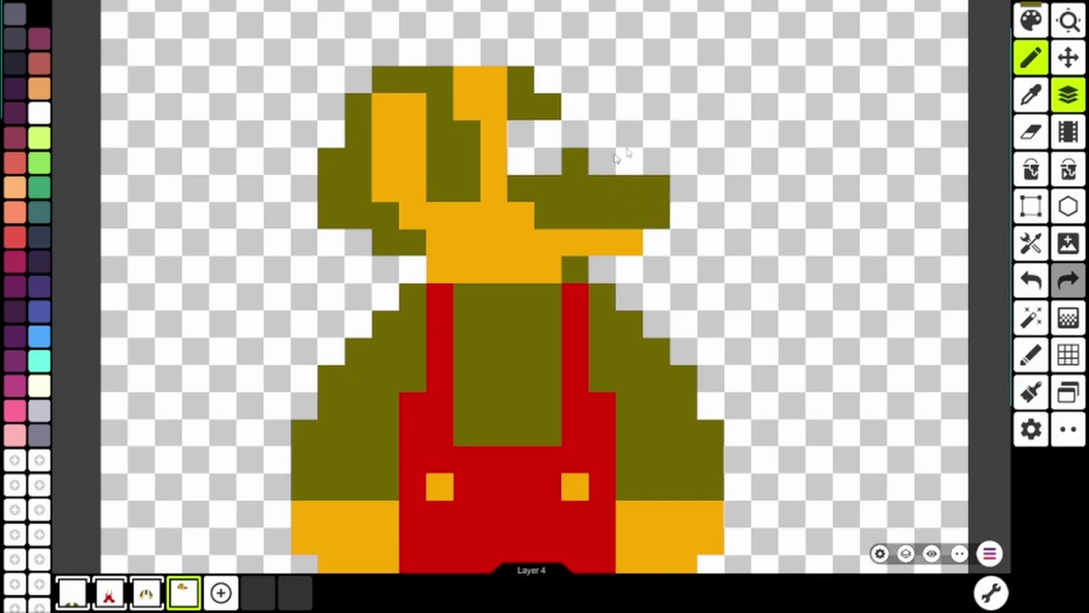
{"action": "left_click", "coordinate": [494, 136], "text": "alt"}
{"action": "mouse_move", "coordinate": [493, 136]}
{"action": "left_mouse_down"}
{"action": "mouse_move", "coordinate": [606, 148]}
{"action": "mouse_move", "coordinate": [685, 141]}
{"action": "mouse_move", "coordinate": [579, 109]}
{"action": "mouse_move", "coordinate": [583, 90]}
{"action": "left_mouse_up"}
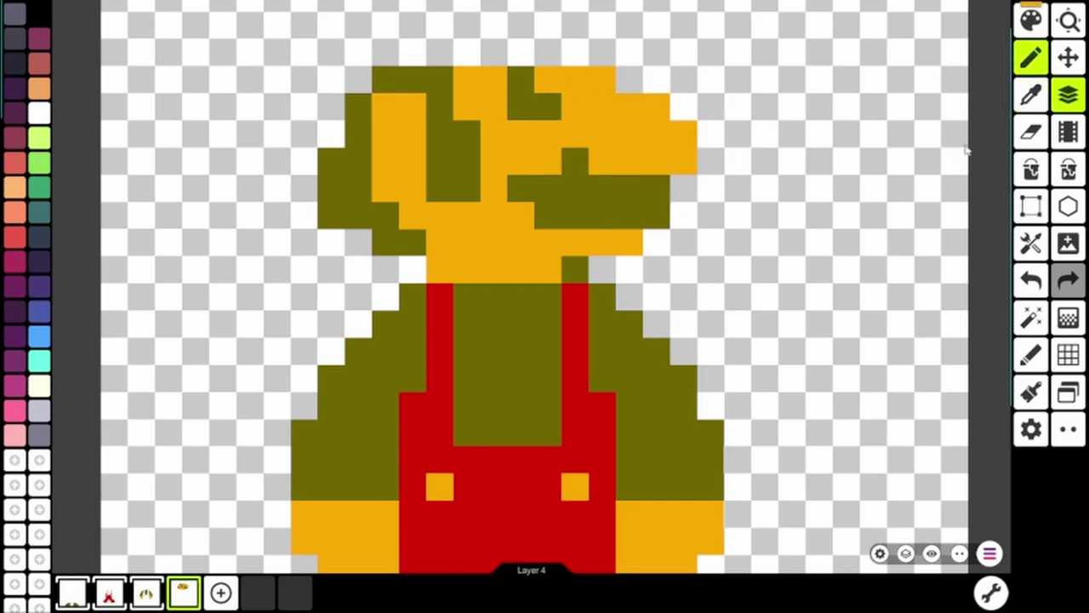
Set the drawing colour to red D80606.
{"action": "scroll", "coordinate": [978, 191], "scroll_direction": "up", "scroll_amount": 3}
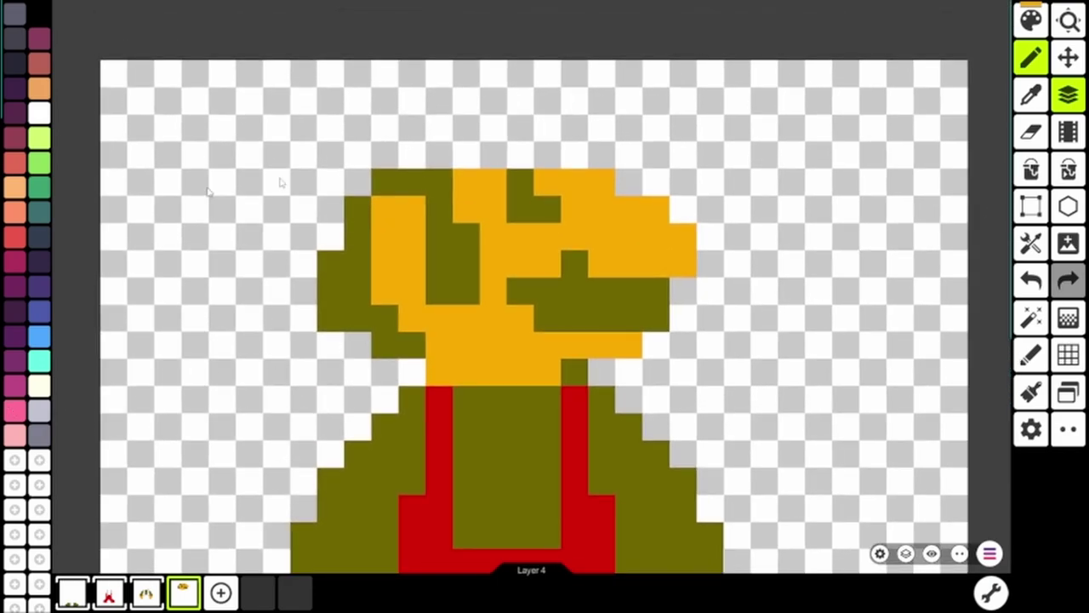
{"action": "left_click", "coordinate": [1030, 22]}
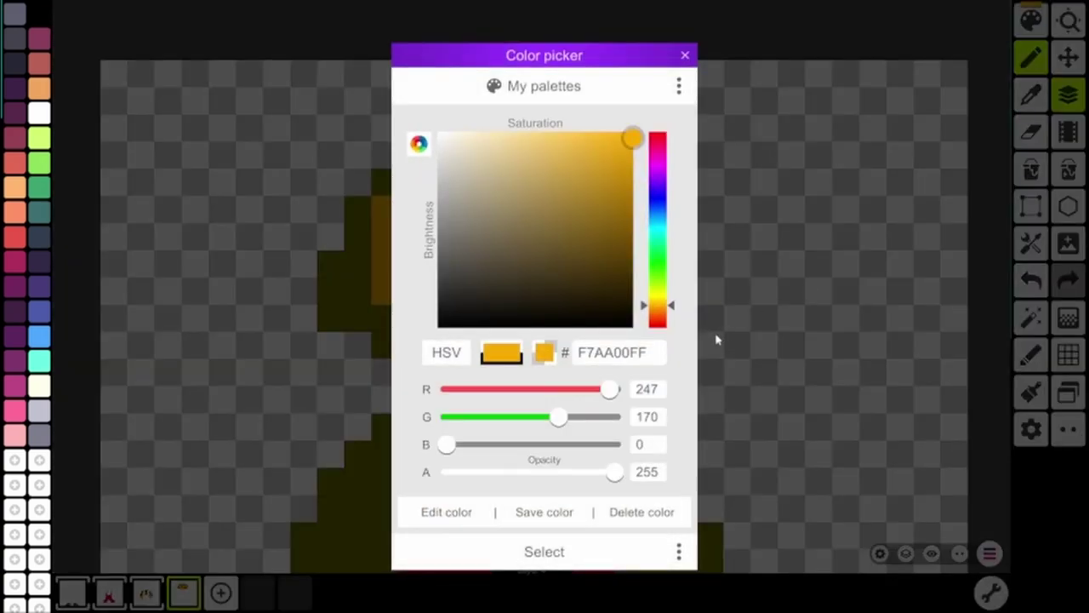
{"action": "left_click", "coordinate": [621, 352]}
{"action": "type", "text": "D80606"}
{"action": "left_click", "coordinate": [633, 553]}
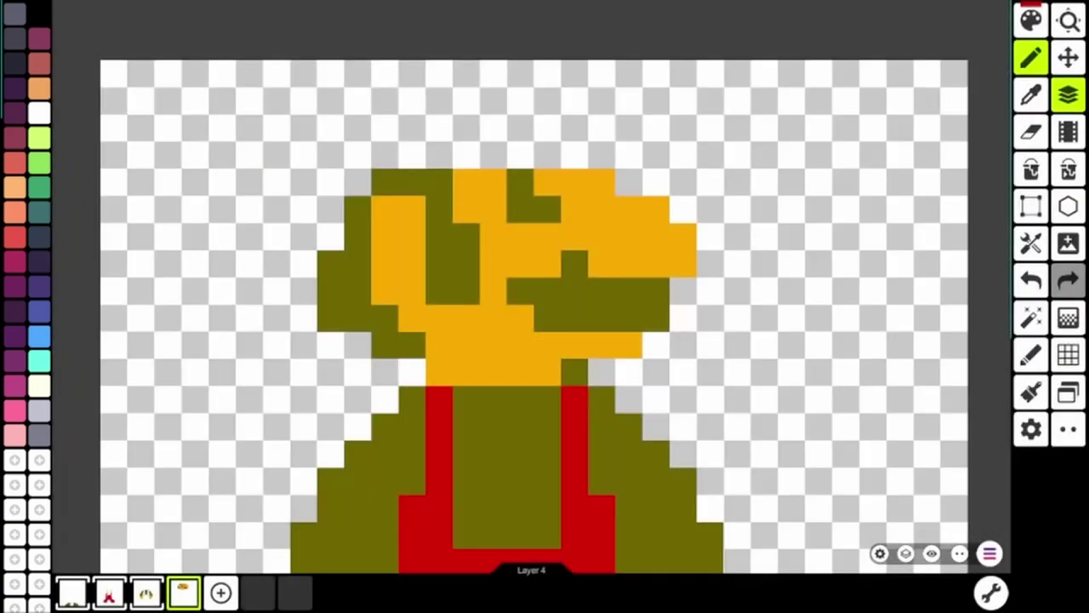
Paint the red cap top and brim, filling its gaps, then centre the sprite.
{"action": "left_click_drag", "start_coordinate": [388, 152], "coordinate": [428, 143]}
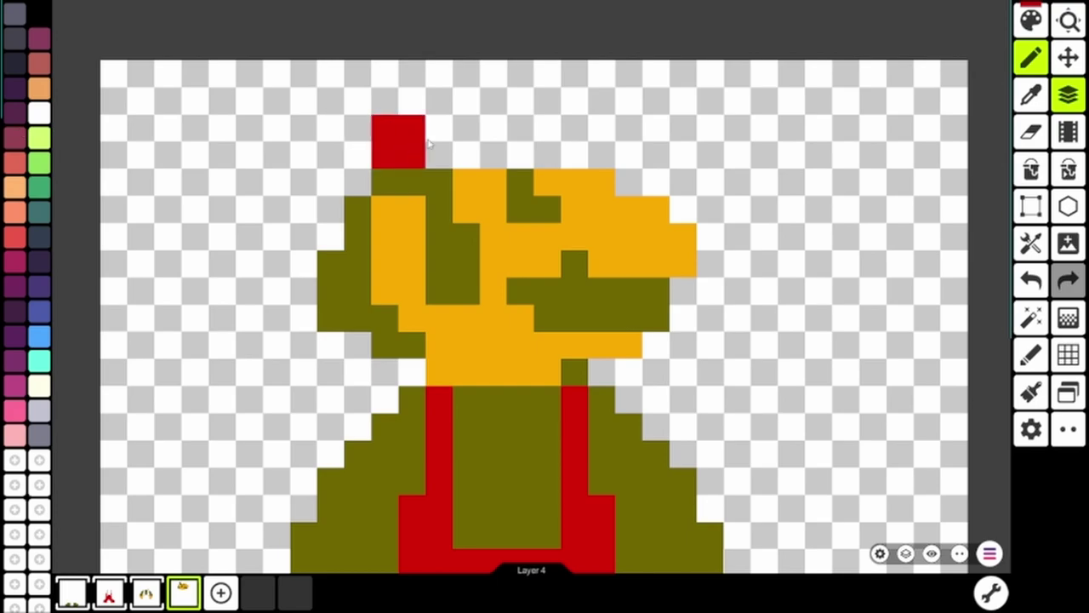
{"action": "mouse_move", "coordinate": [419, 103]}
{"action": "left_mouse_down"}
{"action": "mouse_move", "coordinate": [441, 104]}
{"action": "mouse_move", "coordinate": [439, 157]}
{"action": "left_mouse_up"}
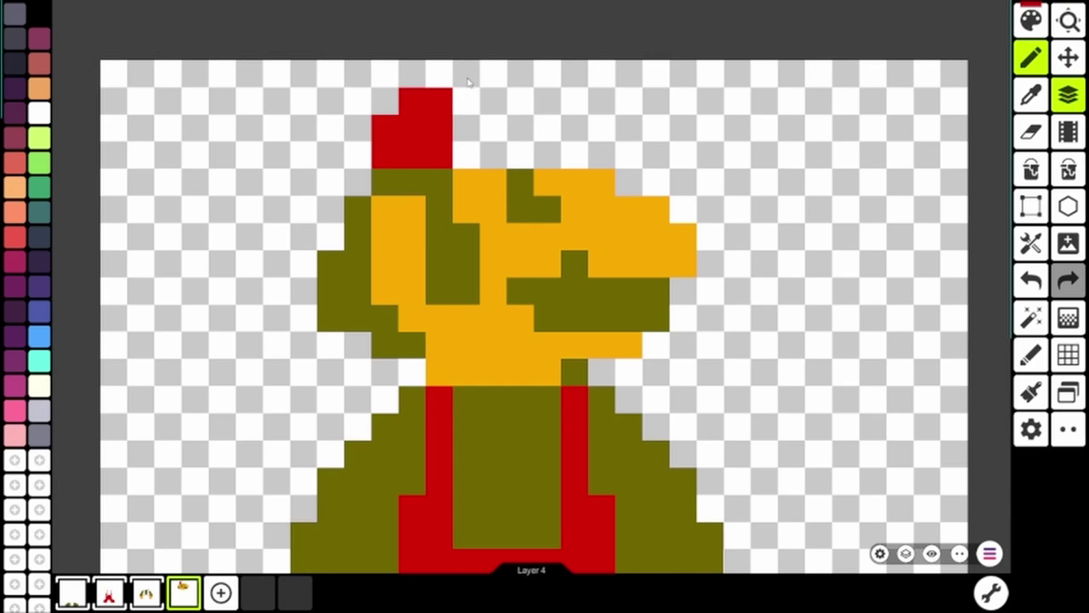
{"action": "left_click_drag", "start_coordinate": [470, 77], "coordinate": [516, 75]}
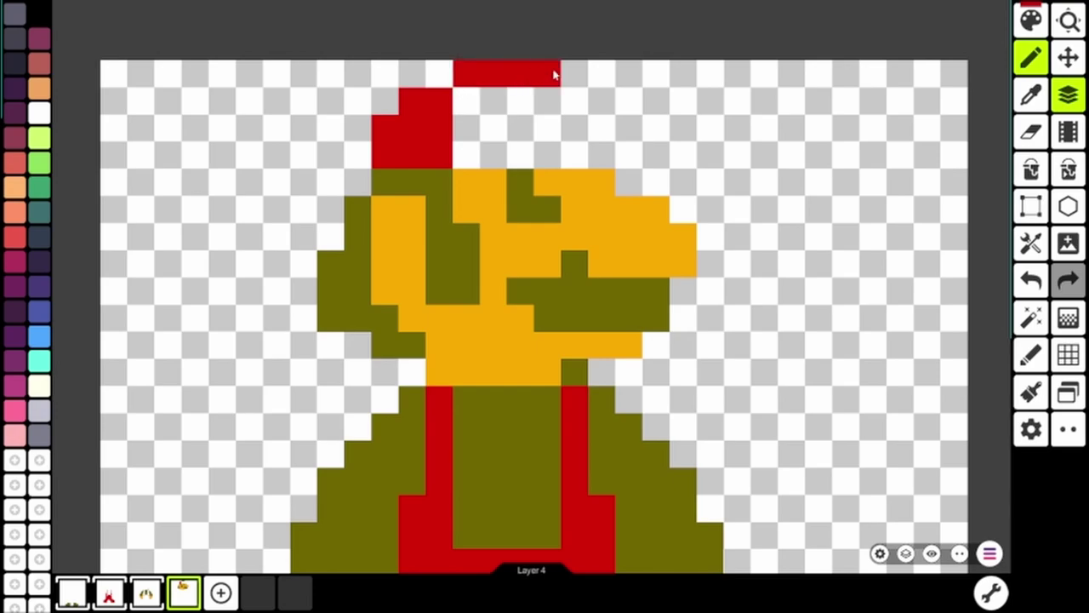
{"action": "mouse_move", "coordinate": [553, 75]}
{"action": "left_mouse_down"}
{"action": "mouse_move", "coordinate": [564, 73]}
{"action": "mouse_move", "coordinate": [568, 96]}
{"action": "mouse_move", "coordinate": [554, 121]}
{"action": "mouse_move", "coordinate": [583, 151]}
{"action": "mouse_move", "coordinate": [639, 155]}
{"action": "left_mouse_up"}
{"action": "left_click", "coordinate": [516, 149]}
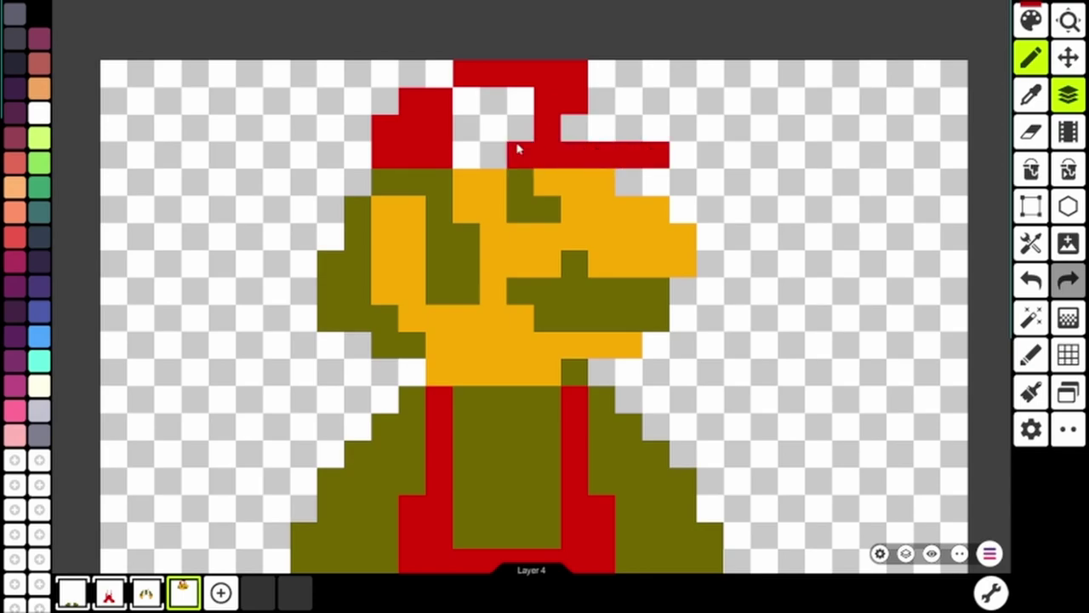
{"action": "mouse_move", "coordinate": [516, 148]}
{"action": "left_mouse_down"}
{"action": "mouse_move", "coordinate": [488, 105]}
{"action": "mouse_move", "coordinate": [477, 113]}
{"action": "left_mouse_up"}
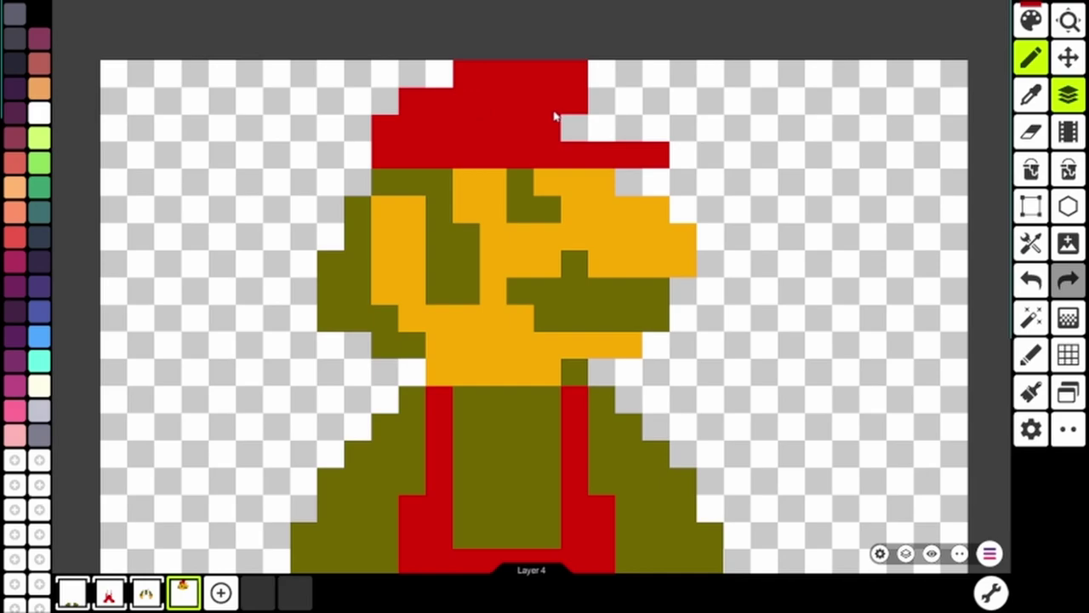
{"action": "scroll", "coordinate": [899, 177], "scroll_direction": "down", "scroll_amount": 5}
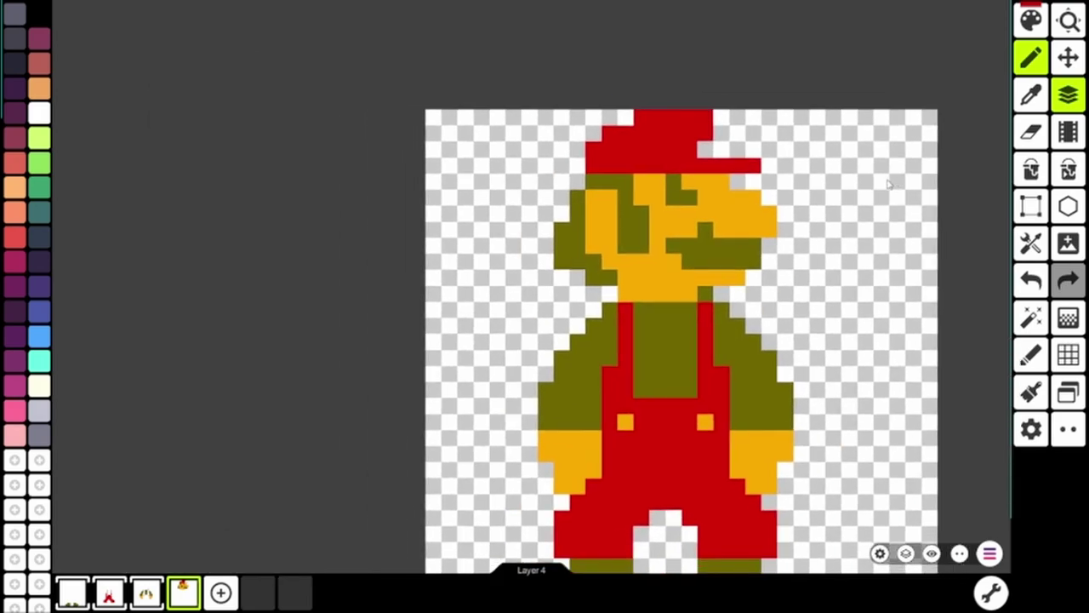
{"action": "mouse_move", "coordinate": [823, 179]}
{"action": "left_mouse_down"}
{"action": "mouse_move", "coordinate": [700, 25]}
{"action": "mouse_move", "coordinate": [782, 165]}
{"action": "left_mouse_up"}
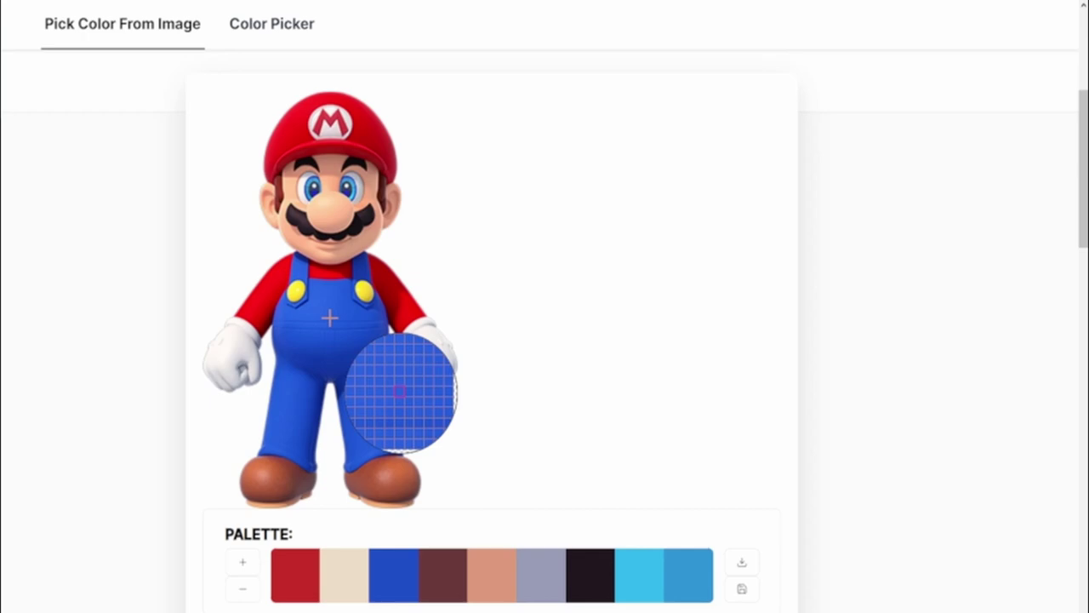
Take blue 2560E0 from the reference and repaint the Layer 2 overalls and legs.
{"action": "scroll", "coordinate": [389, 389], "scroll_direction": "down", "scroll_amount": 3}
{"action": "left_click", "coordinate": [853, 537]}
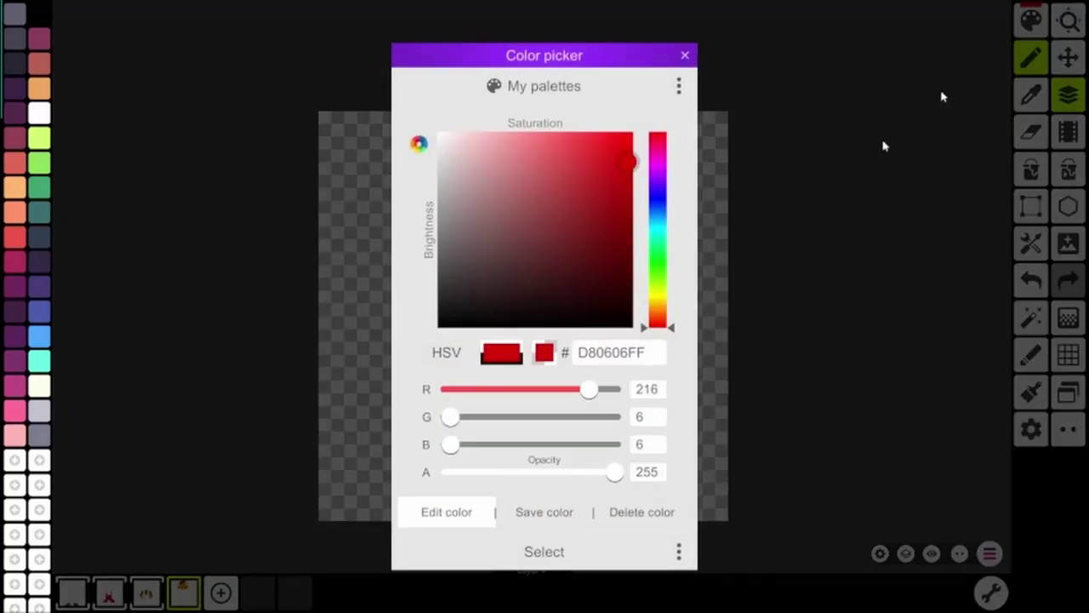
{"action": "key", "text": "ctrl+v"}
{"action": "left_click", "coordinate": [572, 545]}
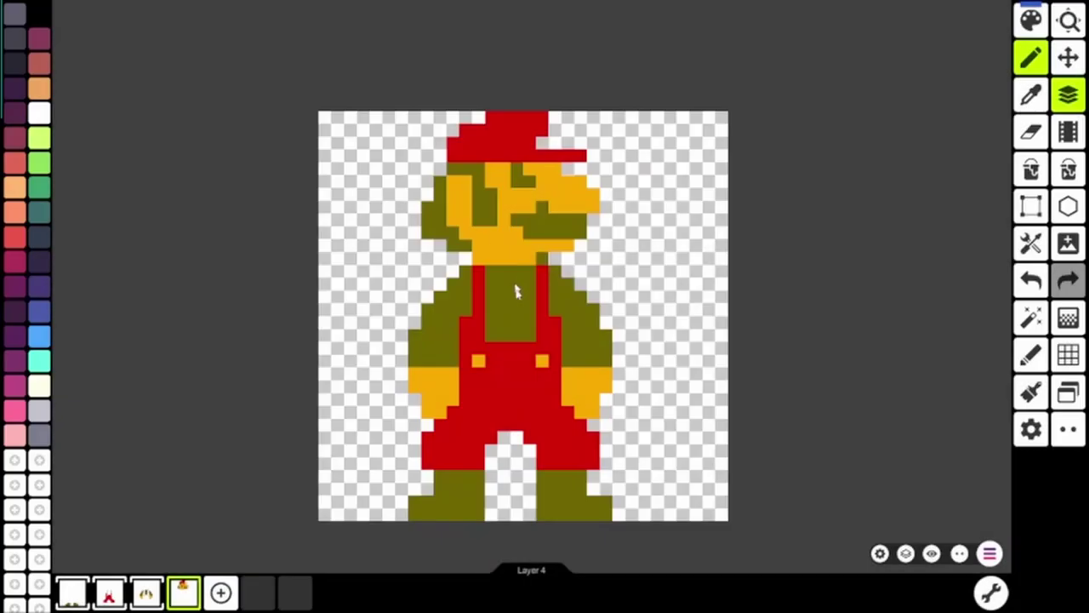
{"action": "left_click", "coordinate": [108, 591]}
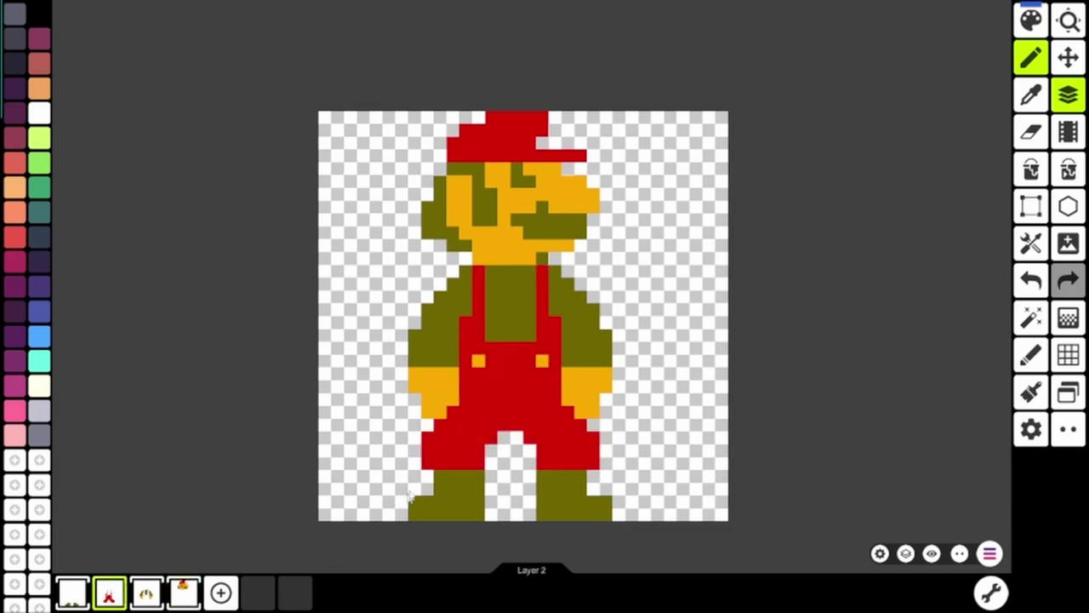
{"action": "mouse_move", "coordinate": [479, 459]}
{"action": "left_mouse_down"}
{"action": "mouse_move", "coordinate": [468, 344]}
{"action": "mouse_move", "coordinate": [480, 289]}
{"action": "mouse_move", "coordinate": [481, 340]}
{"action": "mouse_move", "coordinate": [536, 347]}
{"action": "mouse_move", "coordinate": [553, 322]}
{"action": "mouse_move", "coordinate": [541, 323]}
{"action": "mouse_move", "coordinate": [542, 280]}
{"action": "mouse_move", "coordinate": [542, 298]}
{"action": "left_mouse_up"}
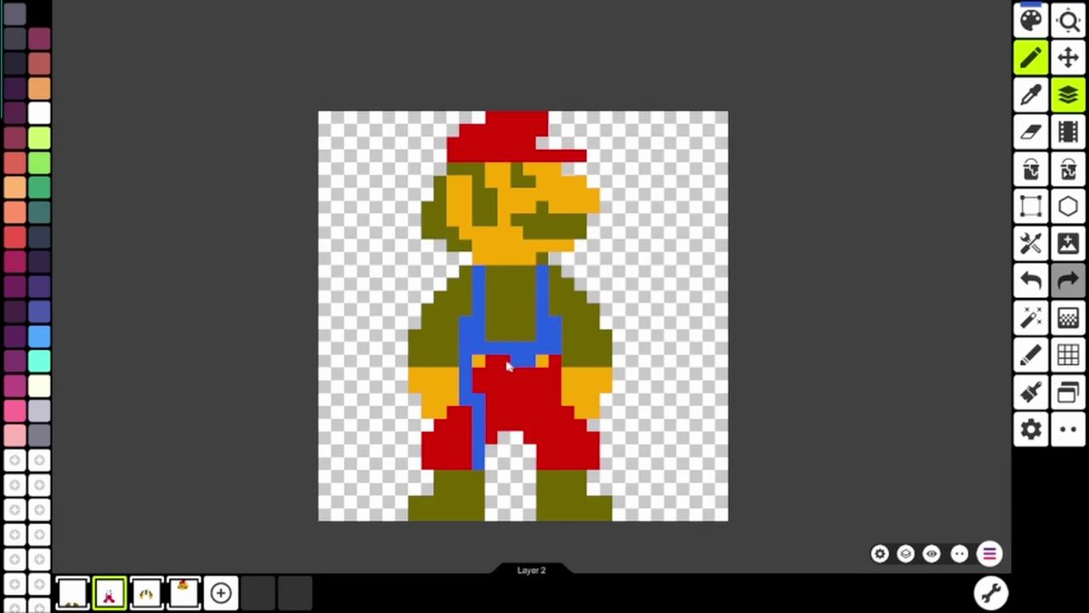
{"action": "mouse_move", "coordinate": [508, 366]}
{"action": "left_mouse_down"}
{"action": "mouse_move", "coordinate": [479, 396]}
{"action": "mouse_move", "coordinate": [466, 464]}
{"action": "mouse_move", "coordinate": [429, 460]}
{"action": "mouse_move", "coordinate": [441, 436]}
{"action": "mouse_move", "coordinate": [457, 449]}
{"action": "mouse_move", "coordinate": [491, 430]}
{"action": "mouse_move", "coordinate": [490, 393]}
{"action": "mouse_move", "coordinate": [504, 426]}
{"action": "mouse_move", "coordinate": [519, 374]}
{"action": "mouse_move", "coordinate": [531, 435]}
{"action": "mouse_move", "coordinate": [536, 384]}
{"action": "mouse_move", "coordinate": [551, 372]}
{"action": "mouse_move", "coordinate": [548, 466]}
{"action": "mouse_move", "coordinate": [555, 398]}
{"action": "mouse_move", "coordinate": [553, 468]}
{"action": "mouse_move", "coordinate": [595, 464]}
{"action": "mouse_move", "coordinate": [578, 456]}
{"action": "mouse_move", "coordinate": [592, 446]}
{"action": "mouse_move", "coordinate": [570, 426]}
{"action": "mouse_move", "coordinate": [551, 426]}
{"action": "left_mouse_up"}
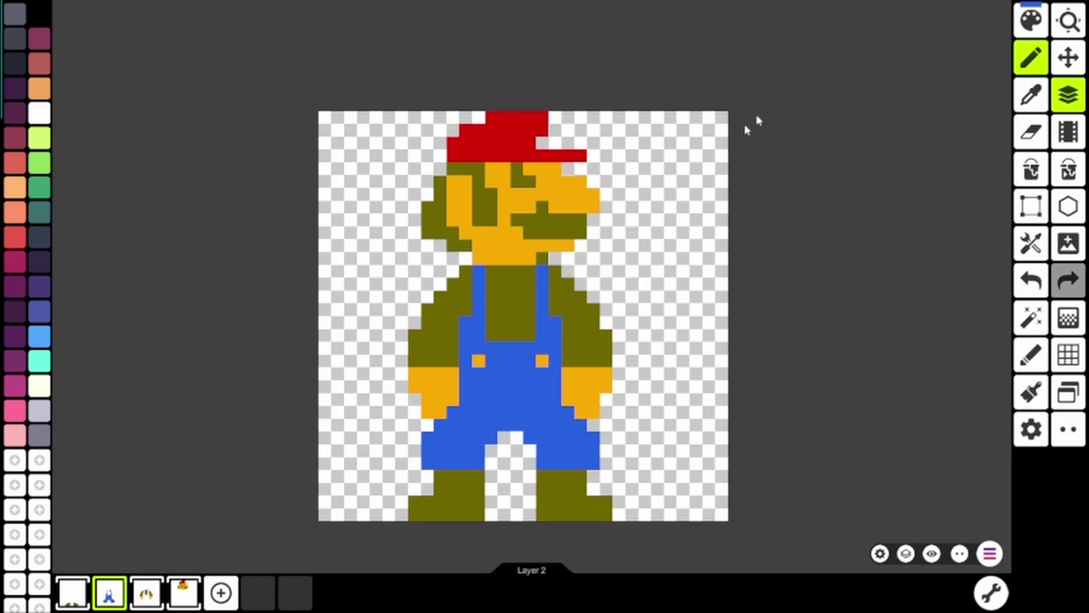
Turn both overall buttons yellow on Layer 3.
{"action": "left_click", "coordinate": [1031, 21]}
{"action": "left_click", "coordinate": [544, 552]}
{"action": "left_click", "coordinate": [146, 592]}
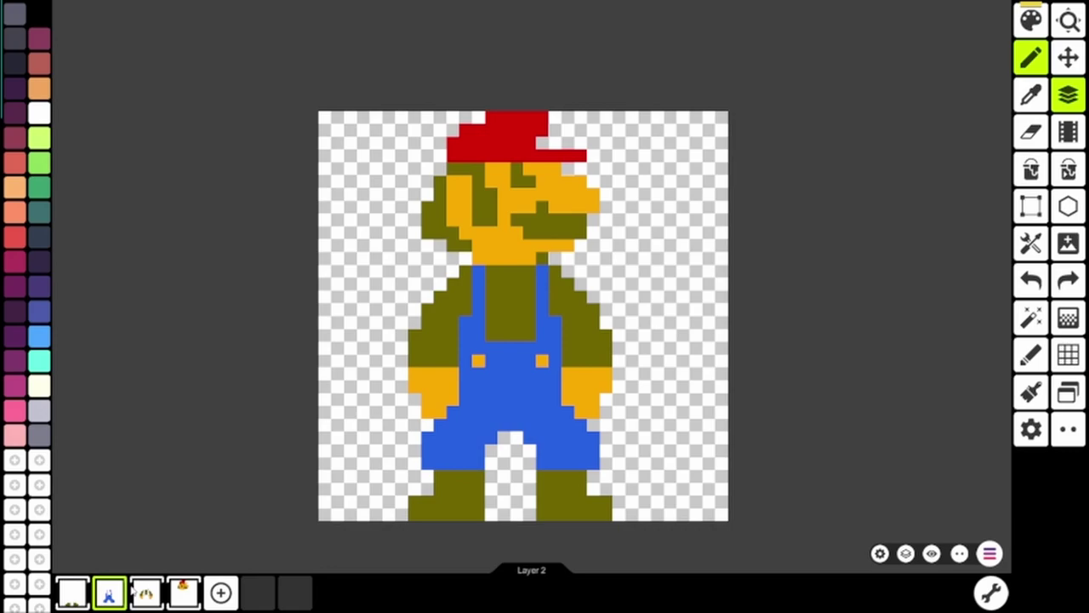
{"action": "left_click", "coordinate": [542, 362]}
{"action": "left_click", "coordinate": [477, 361]}
{"action": "left_click", "coordinate": [110, 592]}
Paint the shirt and both sleeves red FB1316 on Layer 3.
{"action": "left_click", "coordinate": [1031, 20]}
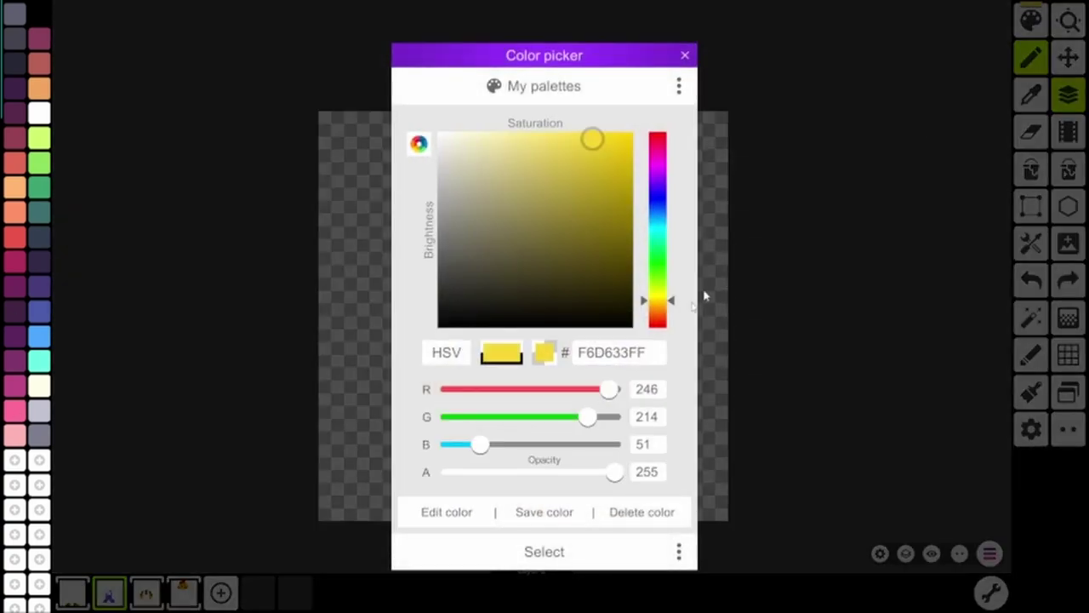
{"action": "left_click", "coordinate": [647, 352]}
{"action": "type", "text": "FB1316"}
{"action": "left_click", "coordinate": [603, 552]}
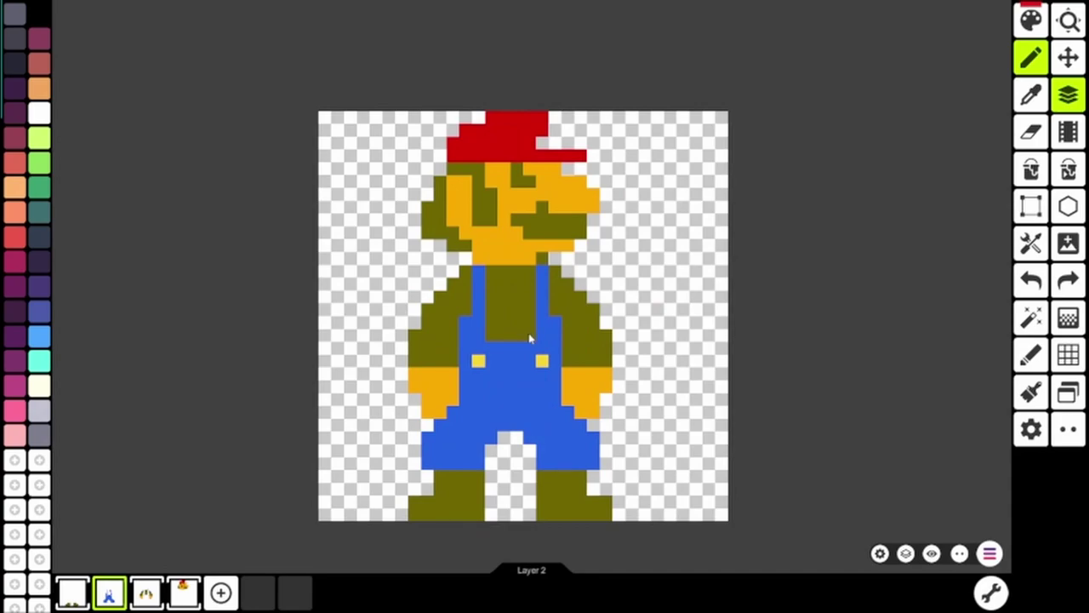
{"action": "left_click", "coordinate": [146, 592]}
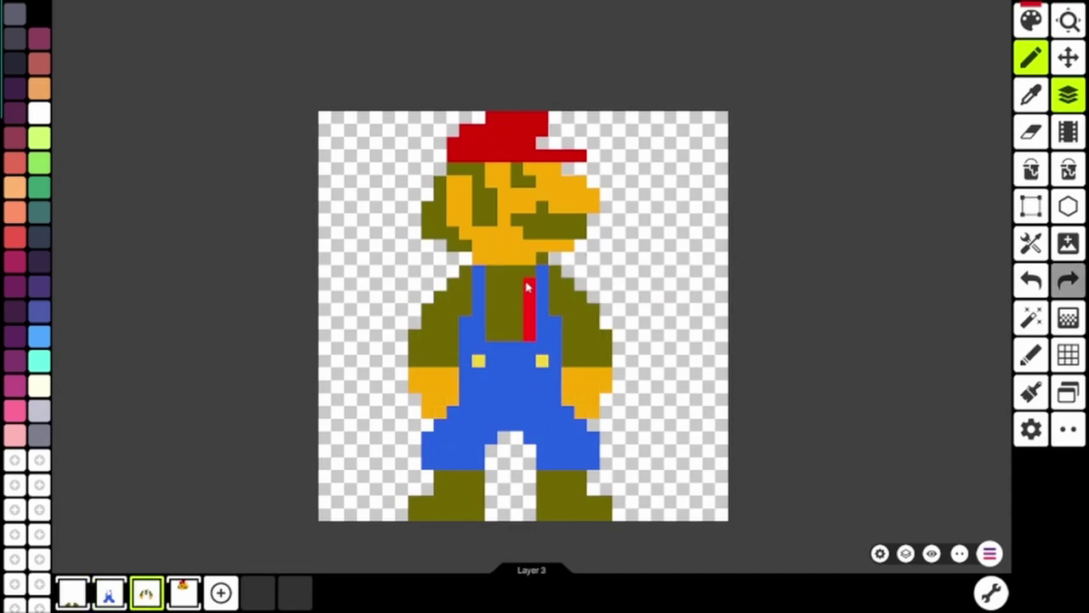
{"action": "left_click_drag", "start_coordinate": [529, 338], "coordinate": [529, 270]}
{"action": "mouse_move", "coordinate": [510, 271]}
{"action": "left_mouse_down"}
{"action": "mouse_move", "coordinate": [492, 338]}
{"action": "mouse_move", "coordinate": [517, 332]}
{"action": "left_mouse_up"}
{"action": "left_click", "coordinate": [542, 258]}
{"action": "mouse_move", "coordinate": [552, 284]}
{"action": "left_mouse_down"}
{"action": "mouse_move", "coordinate": [596, 357]}
{"action": "mouse_move", "coordinate": [589, 306]}
{"action": "left_mouse_up"}
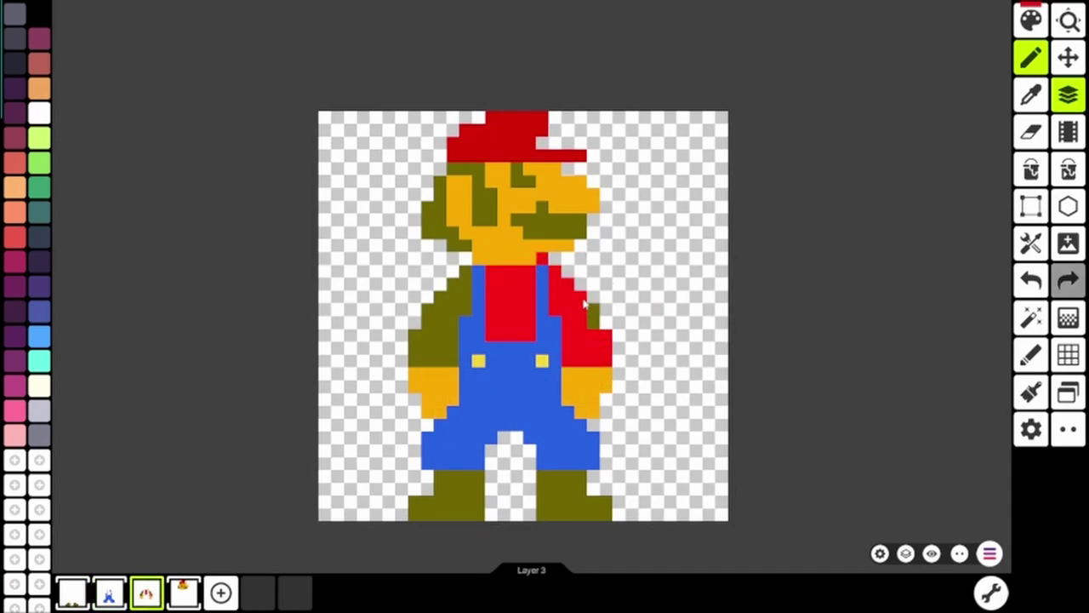
{"action": "mouse_move", "coordinate": [467, 270]}
{"action": "left_mouse_down"}
{"action": "mouse_move", "coordinate": [415, 364]}
{"action": "mouse_move", "coordinate": [452, 364]}
{"action": "left_mouse_up"}
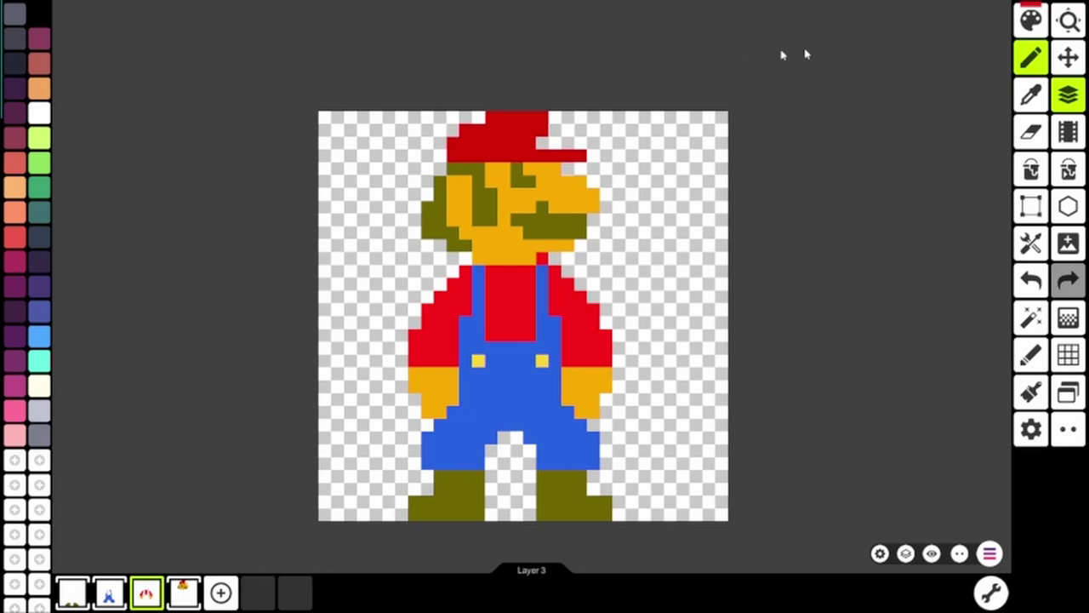
Paint both hands off-white as gloves.
{"action": "left_click", "coordinate": [1030, 21]}
{"action": "left_click", "coordinate": [617, 512]}
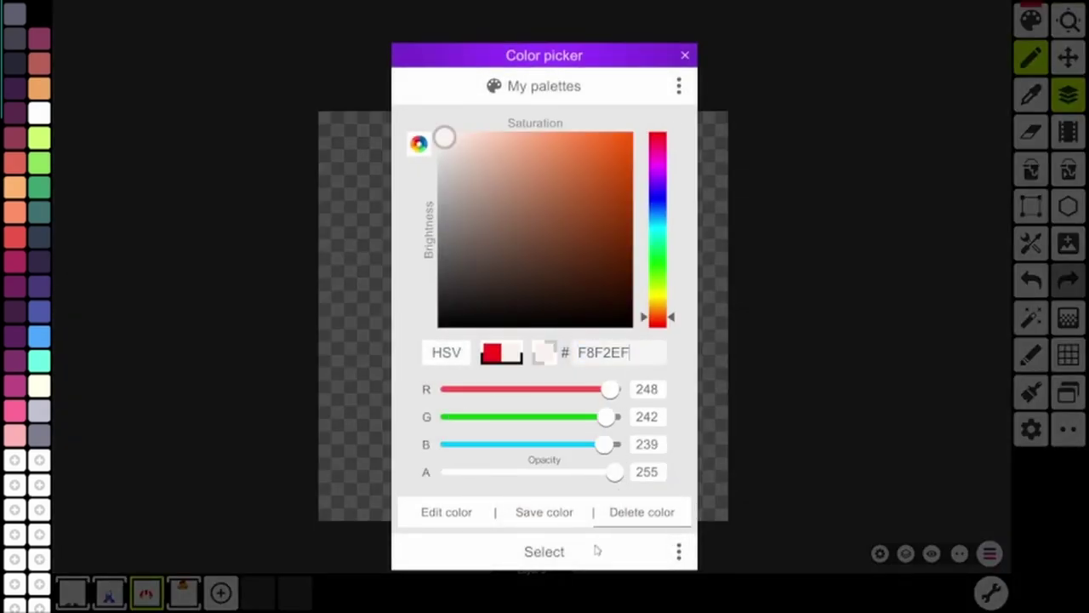
{"action": "left_click", "coordinate": [597, 551]}
{"action": "mouse_move", "coordinate": [440, 416]}
{"action": "left_mouse_down"}
{"action": "mouse_move", "coordinate": [430, 378]}
{"action": "mouse_move", "coordinate": [430, 389]}
{"action": "mouse_move", "coordinate": [413, 379]}
{"action": "mouse_move", "coordinate": [456, 406]}
{"action": "left_mouse_up"}
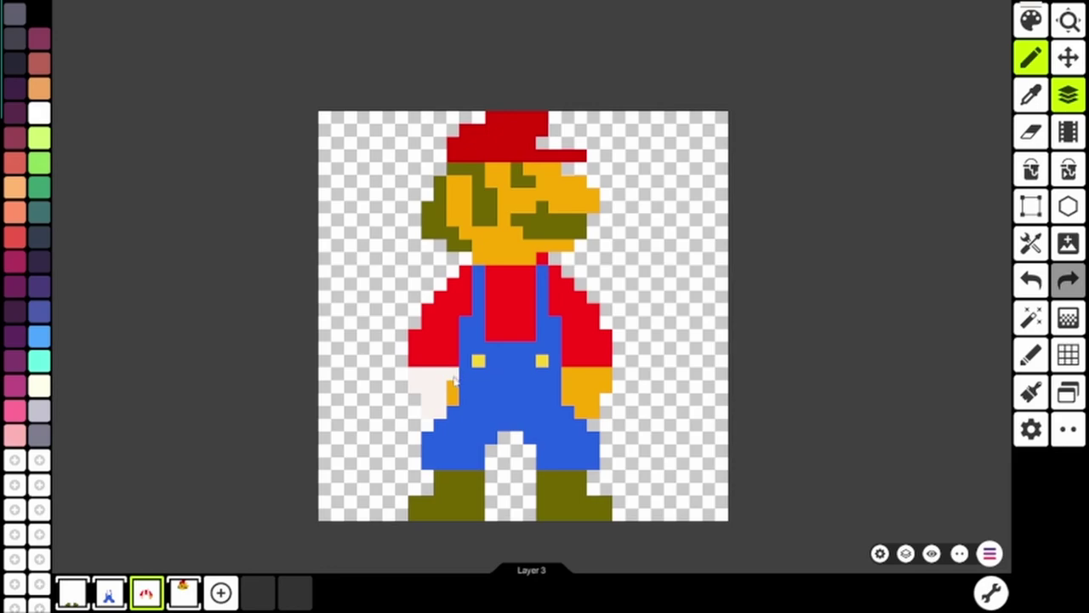
{"action": "mouse_move", "coordinate": [568, 371]}
{"action": "left_mouse_down"}
{"action": "mouse_move", "coordinate": [572, 400]}
{"action": "mouse_move", "coordinate": [599, 385]}
{"action": "left_mouse_up"}
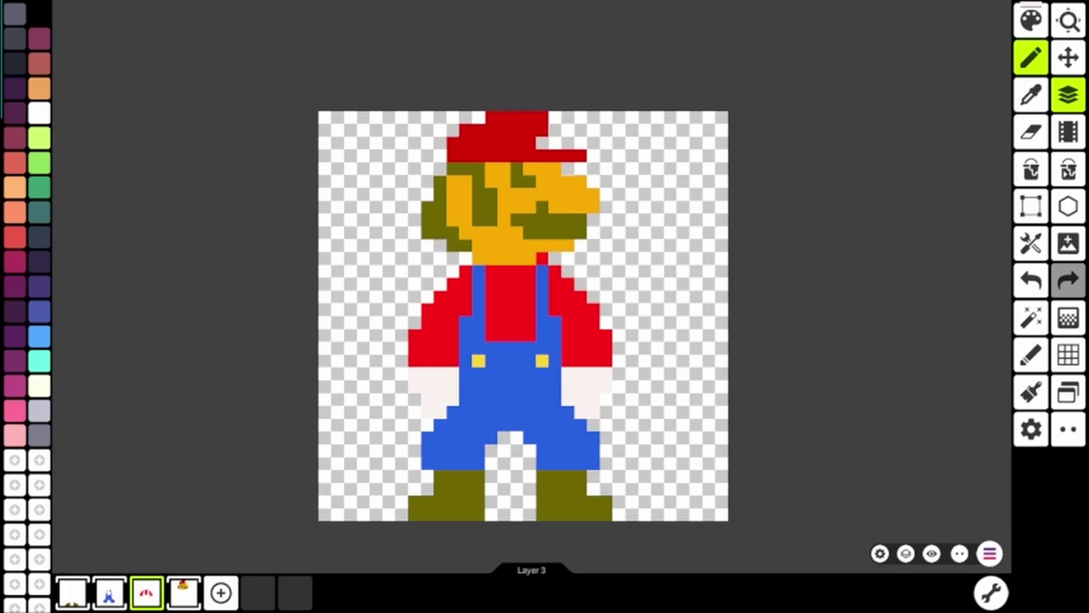
Pick a reddish-brown drawing colour for the shoes.
{"action": "left_click", "coordinate": [1028, 21]}
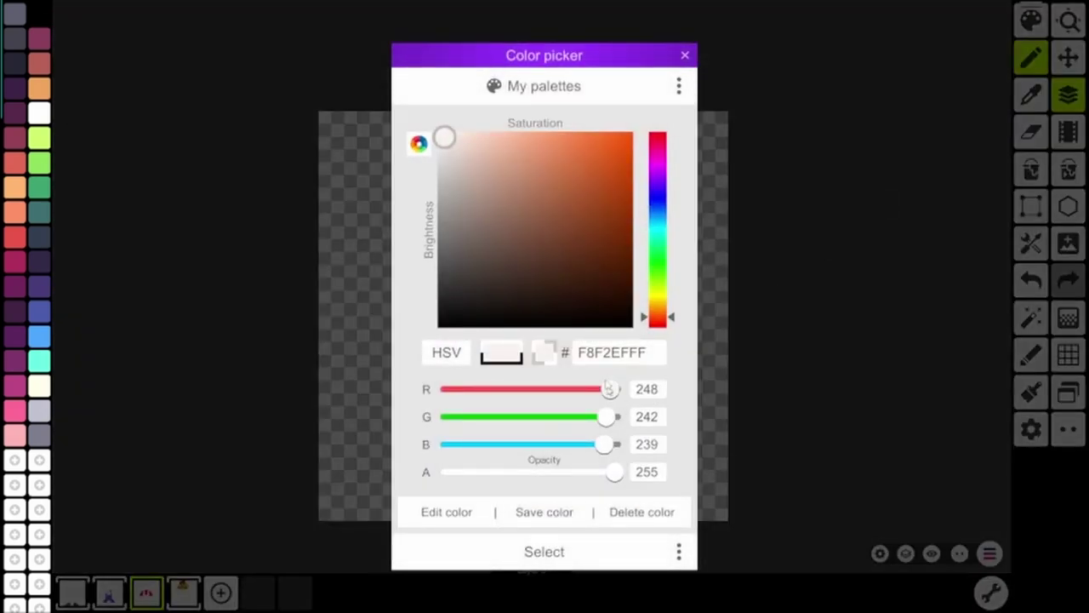
{"action": "left_click", "coordinate": [566, 204]}
{"action": "left_click", "coordinate": [603, 544]}
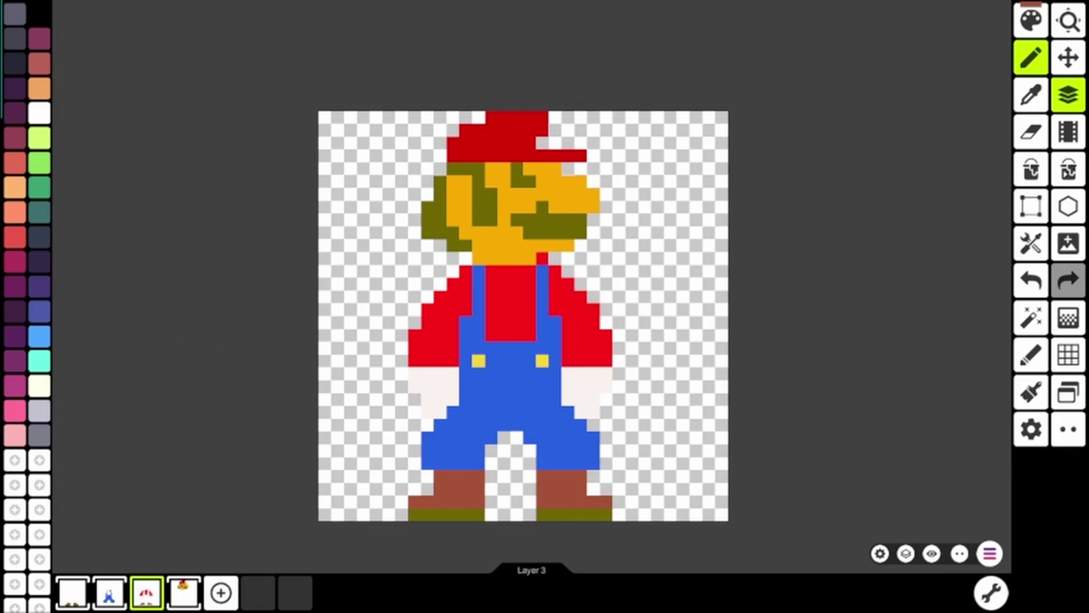
Paint peach FFB776 soles under both shoes.
{"action": "left_click", "coordinate": [1031, 20]}
{"action": "left_click", "coordinate": [642, 361]}
{"action": "type", "text": "FFB776"}
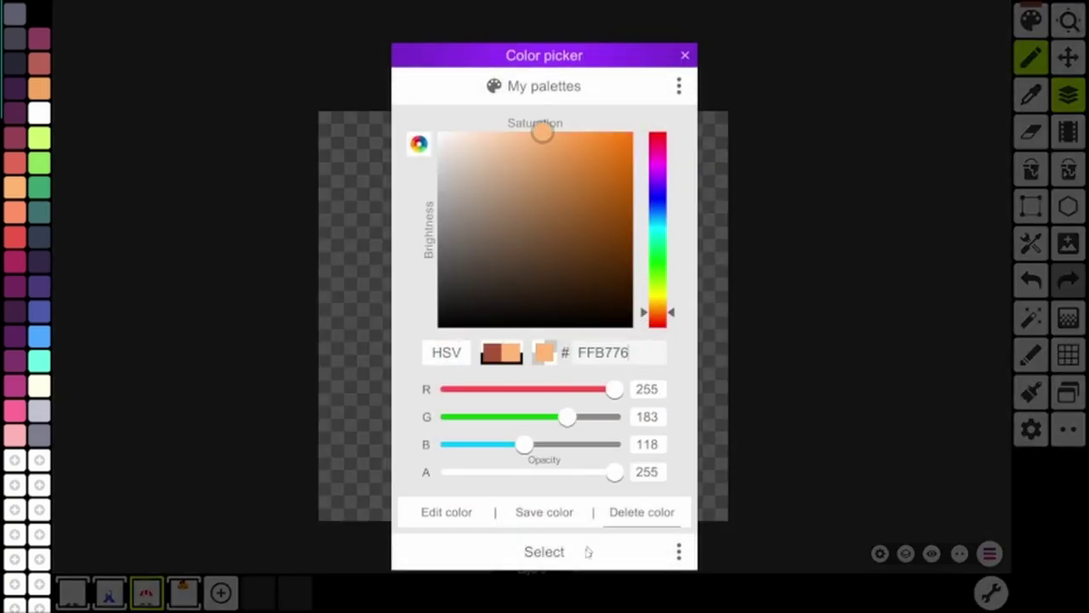
{"action": "left_click", "coordinate": [545, 552]}
{"action": "left_click_drag", "start_coordinate": [414, 514], "coordinate": [482, 515]}
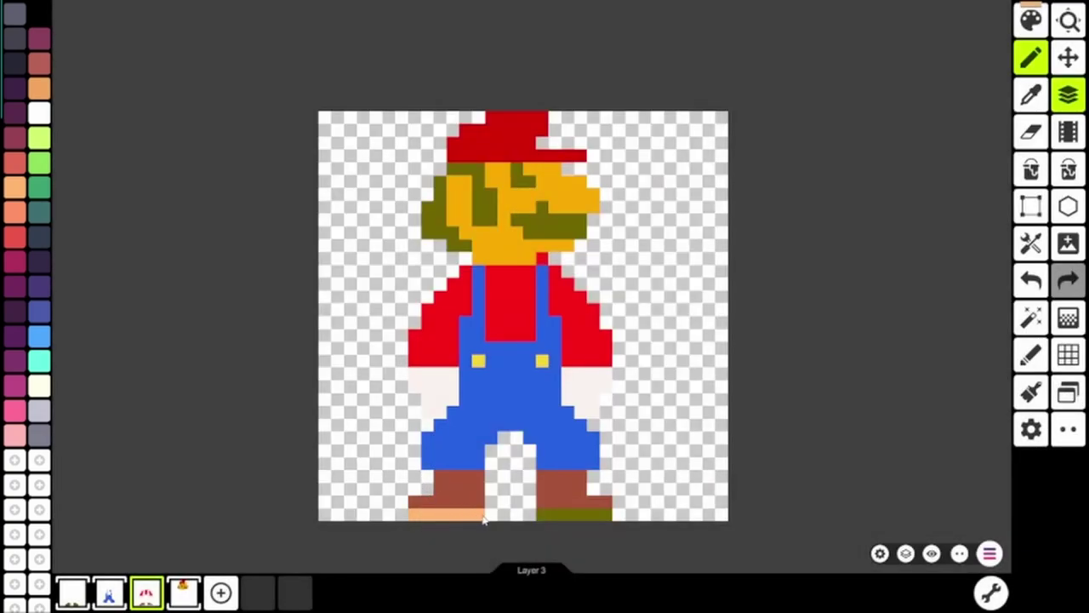
{"action": "left_click_drag", "start_coordinate": [548, 520], "coordinate": [608, 515]}
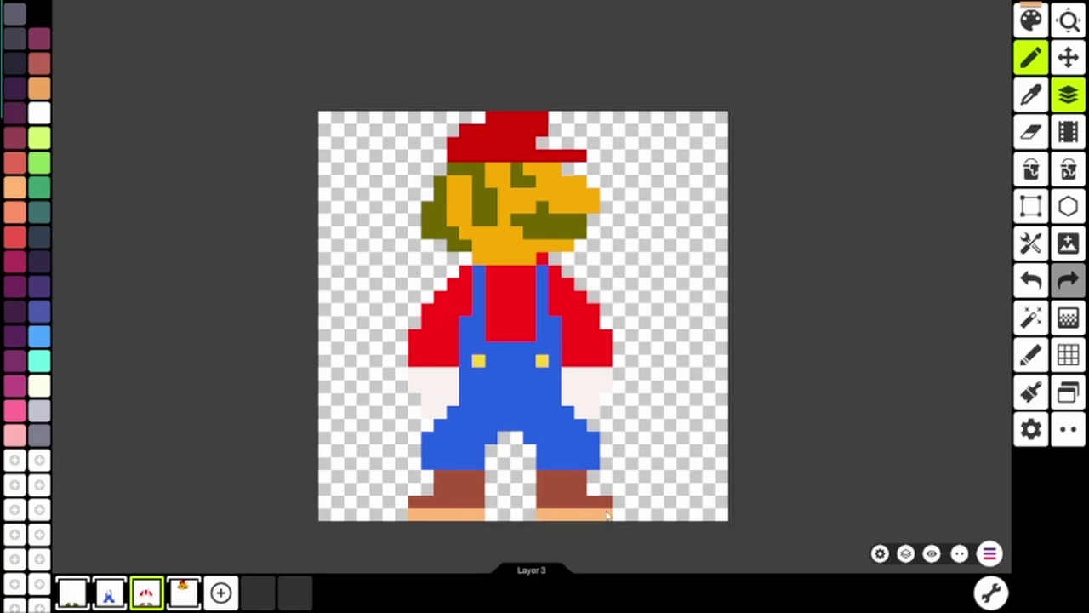
Recolour the face on Layer 4 with skin tone FFC79C.
{"action": "left_click_drag", "start_coordinate": [861, 387], "coordinate": [850, 431]}
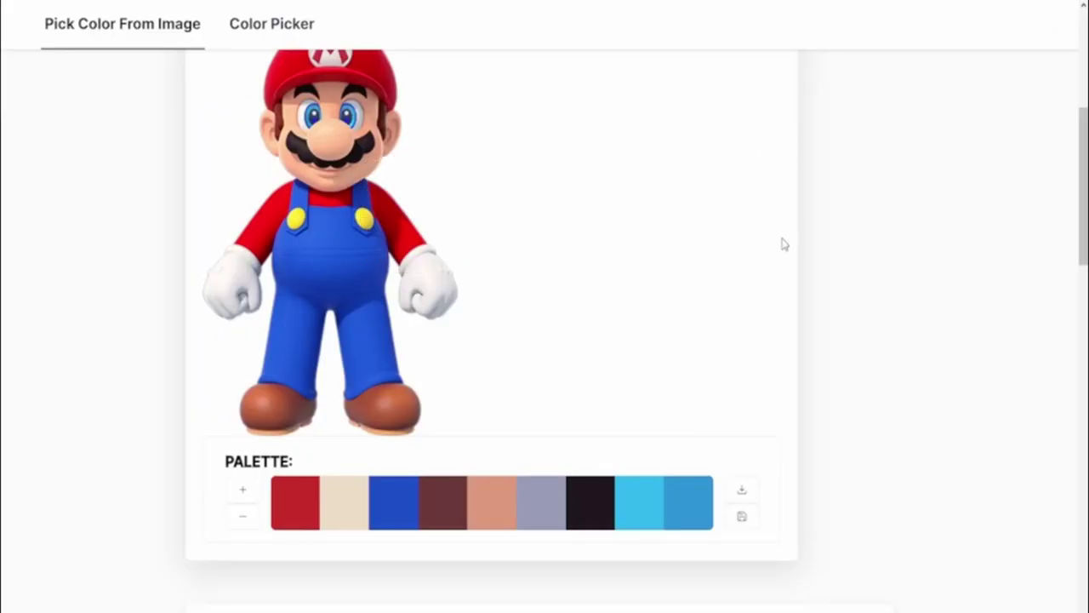
{"action": "scroll", "coordinate": [842, 357], "scroll_direction": "down", "scroll_amount": 5}
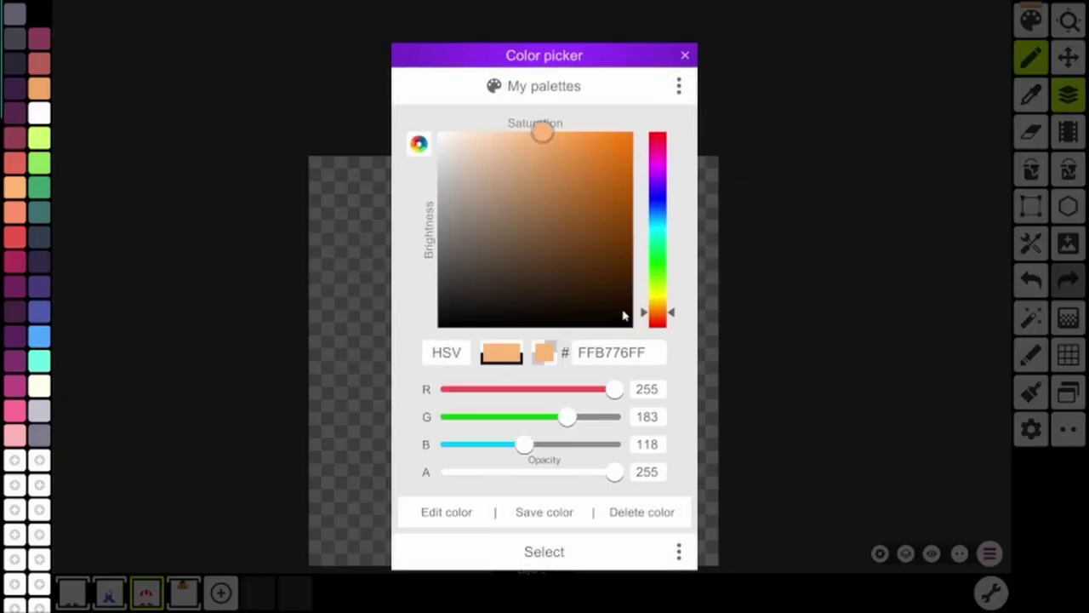
{"action": "left_click", "coordinate": [604, 352]}
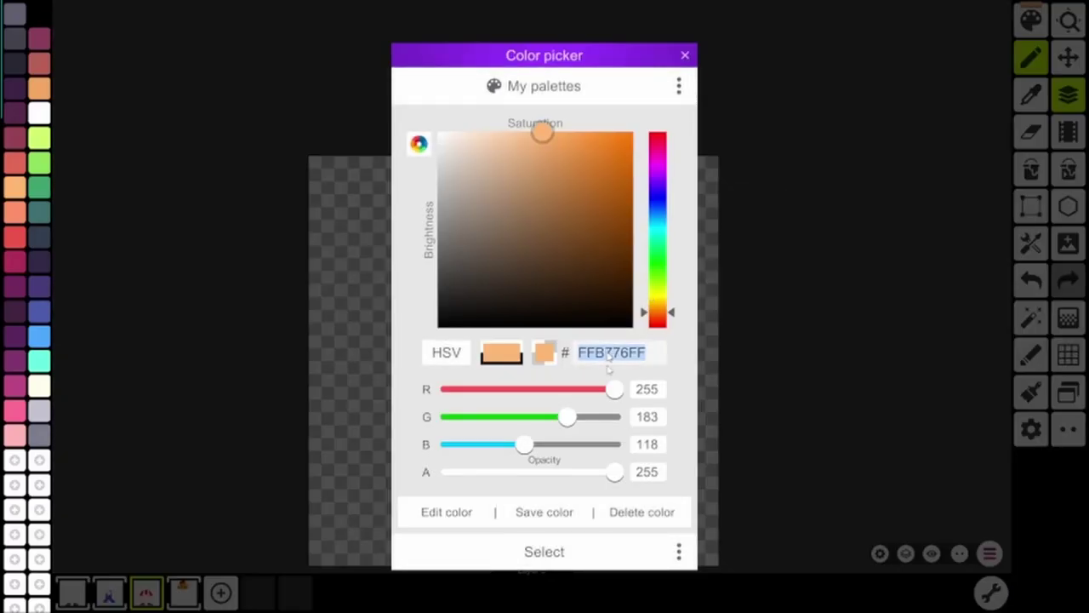
{"action": "type", "text": "FFC79C"}
{"action": "left_click", "coordinate": [605, 544]}
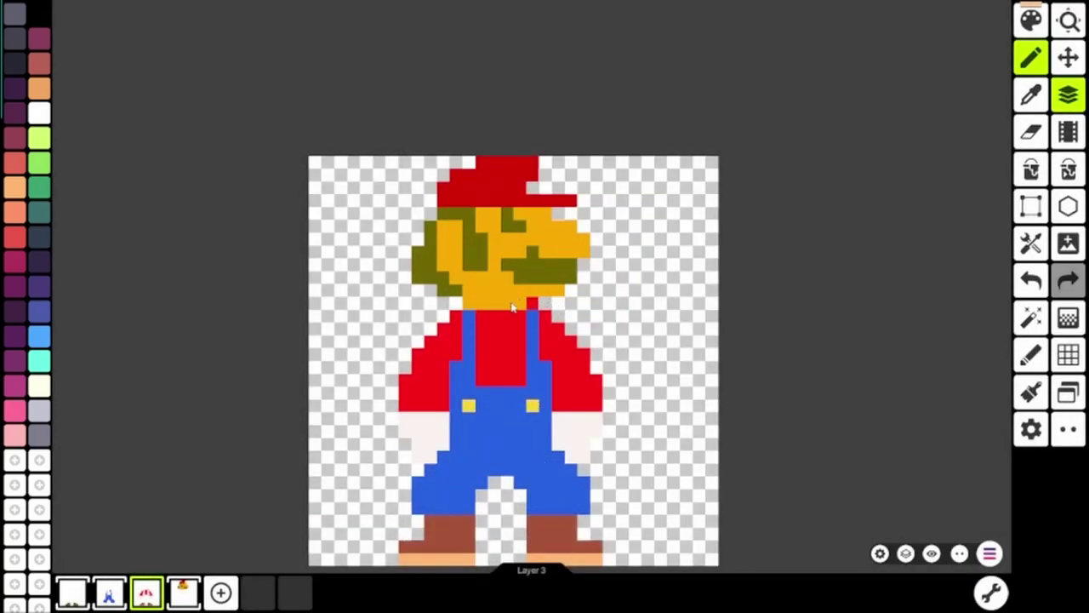
{"action": "left_click", "coordinate": [183, 592]}
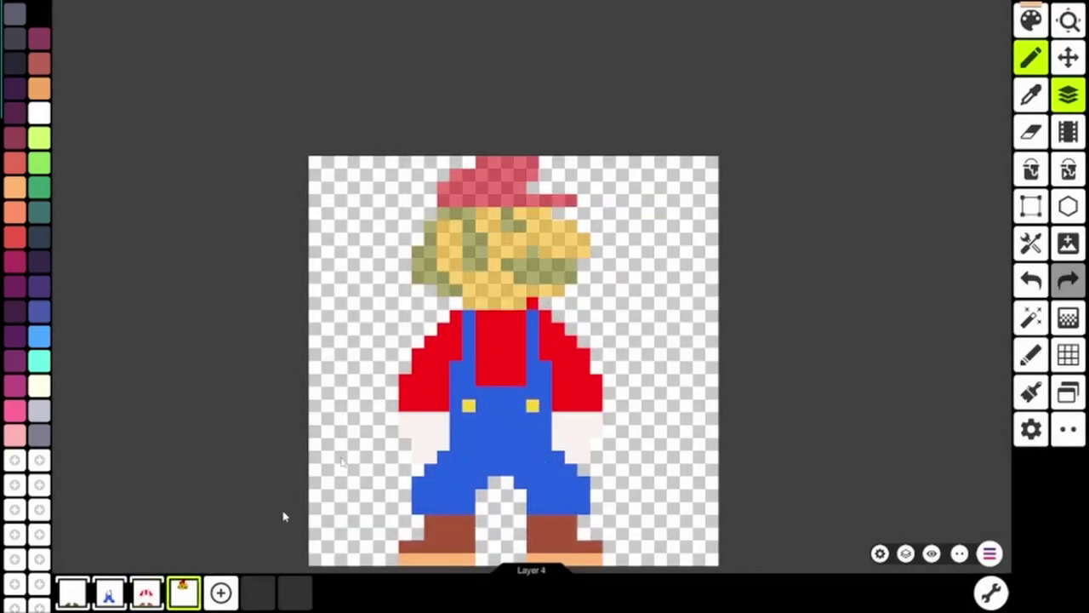
{"action": "left_click", "coordinate": [521, 295]}
{"action": "mouse_move", "coordinate": [540, 292]}
{"action": "left_mouse_down"}
{"action": "mouse_move", "coordinate": [457, 275]}
{"action": "mouse_move", "coordinate": [506, 298]}
{"action": "mouse_move", "coordinate": [562, 293]}
{"action": "mouse_move", "coordinate": [508, 283]}
{"action": "mouse_move", "coordinate": [495, 213]}
{"action": "mouse_move", "coordinate": [509, 246]}
{"action": "mouse_move", "coordinate": [526, 243]}
{"action": "mouse_move", "coordinate": [532, 220]}
{"action": "mouse_move", "coordinate": [579, 255]}
{"action": "mouse_move", "coordinate": [570, 226]}
{"action": "mouse_move", "coordinate": [583, 252]}
{"action": "left_mouse_up"}
{"action": "key", "text": "ctrl+z"}
{"action": "key", "text": "ctrl+z"}
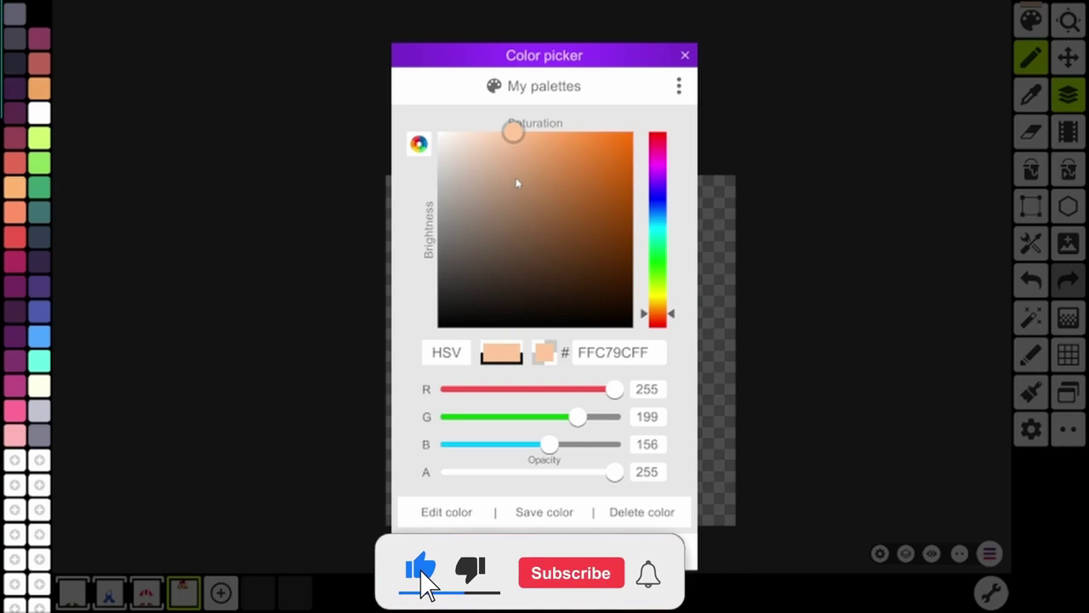
{"action": "mouse_move", "coordinate": [516, 181]}
{"action": "left_mouse_down"}
{"action": "mouse_move", "coordinate": [518, 170]}
{"action": "mouse_move", "coordinate": [473, 292]}
{"action": "mouse_move", "coordinate": [372, 462]}
{"action": "left_mouse_up"}
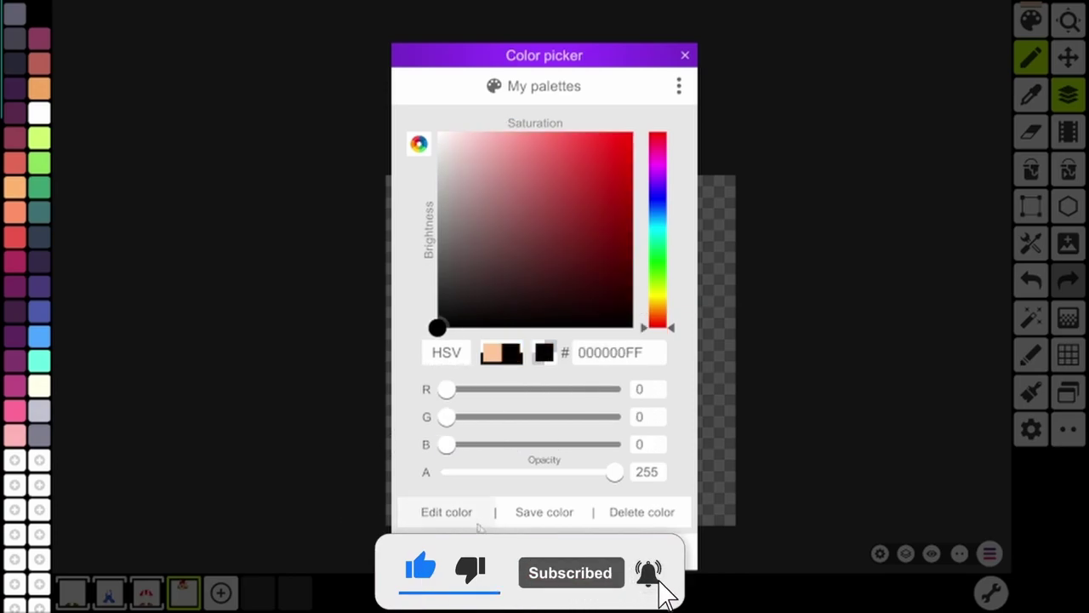
{"action": "key", "text": "Escape"}
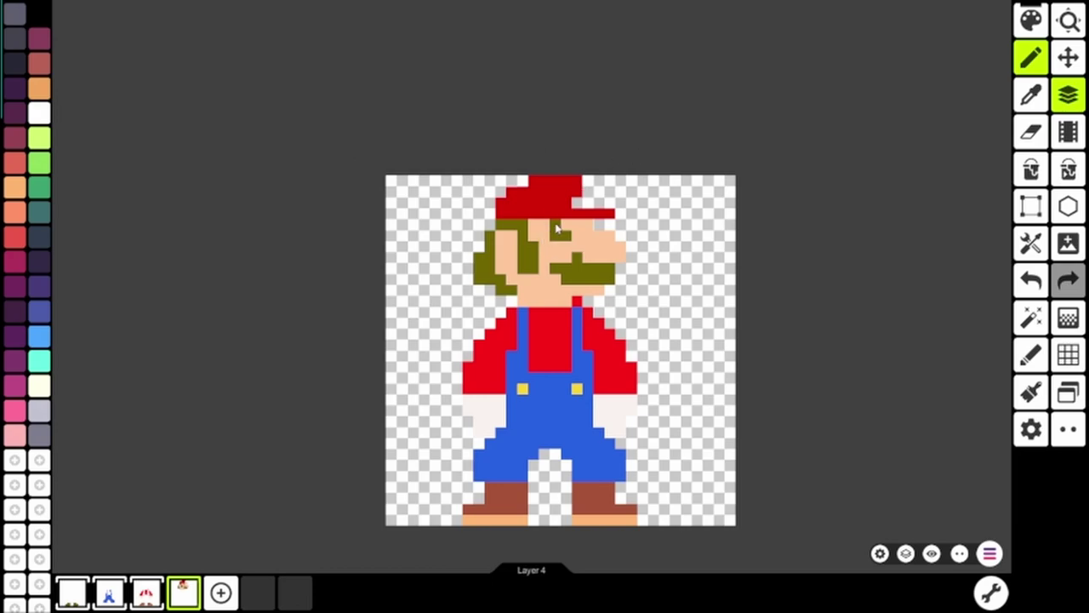
{"action": "left_click_drag", "start_coordinate": [553, 224], "coordinate": [596, 252]}
{"action": "key", "text": "ctrl+z"}
{"action": "key", "text": "ctrl+z"}
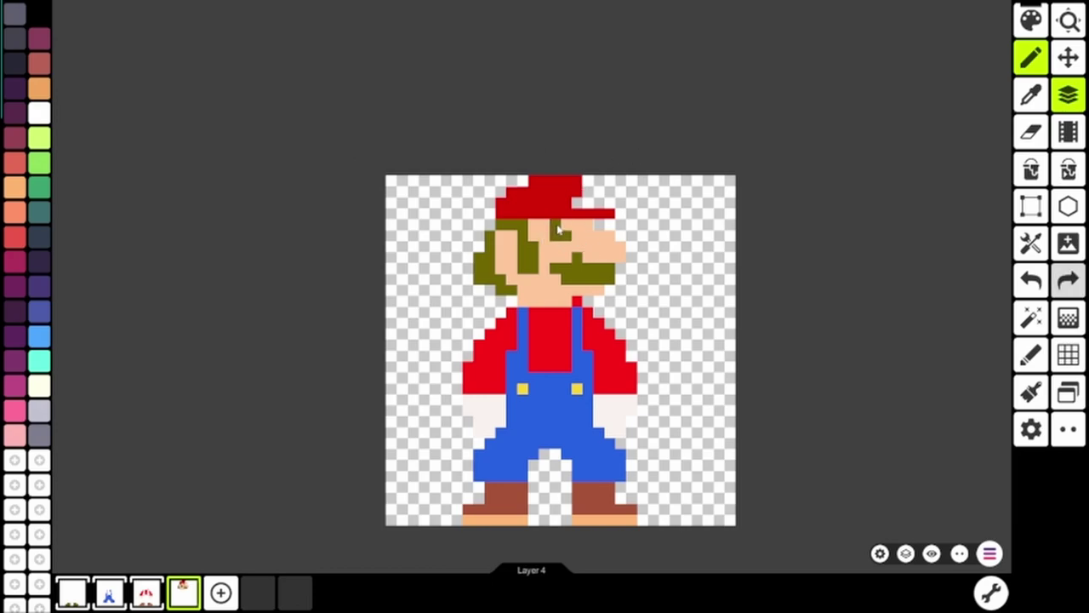
{"action": "mouse_move", "coordinate": [553, 222]}
{"action": "left_mouse_down"}
{"action": "mouse_move", "coordinate": [582, 269]}
{"action": "mouse_move", "coordinate": [567, 283]}
{"action": "mouse_move", "coordinate": [609, 277]}
{"action": "left_mouse_up"}
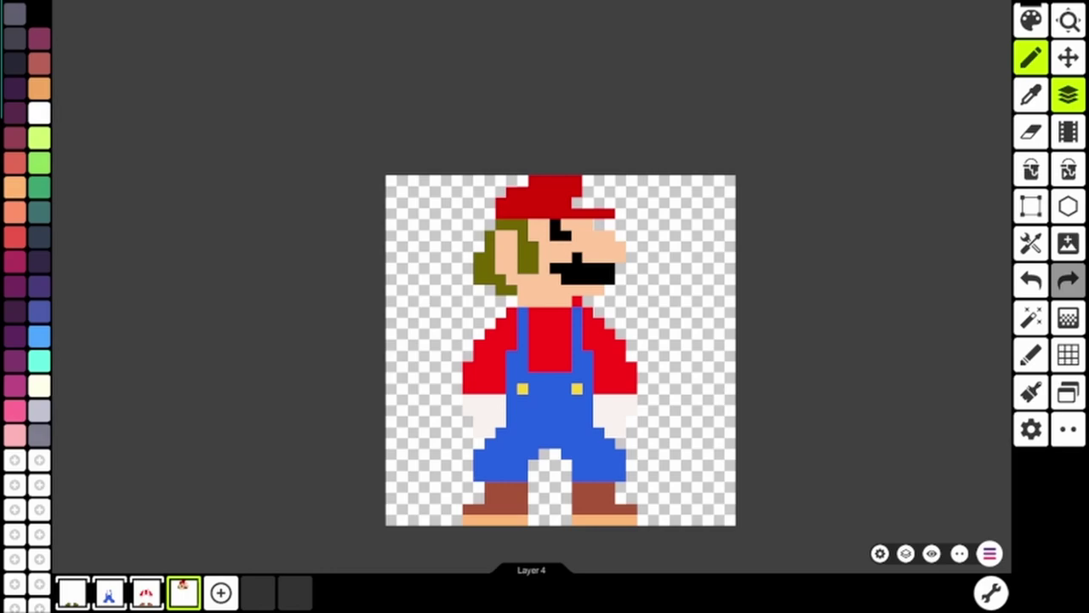
{"action": "left_click", "coordinate": [1027, 23]}
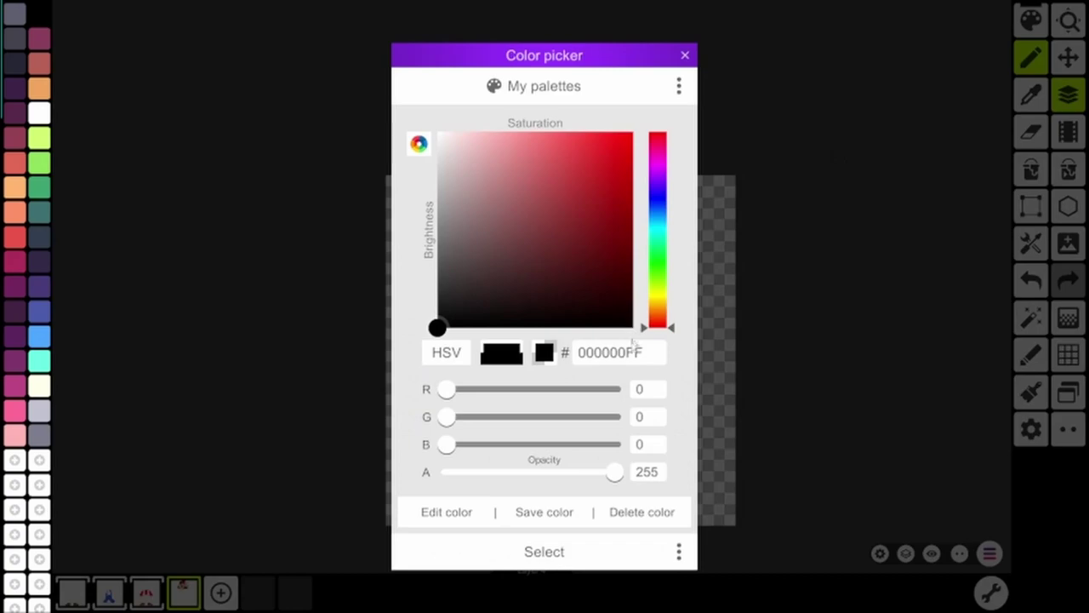
{"action": "left_click", "coordinate": [635, 352]}
{"action": "type", "text": "7F2513"}
{"action": "key", "text": "Return"}
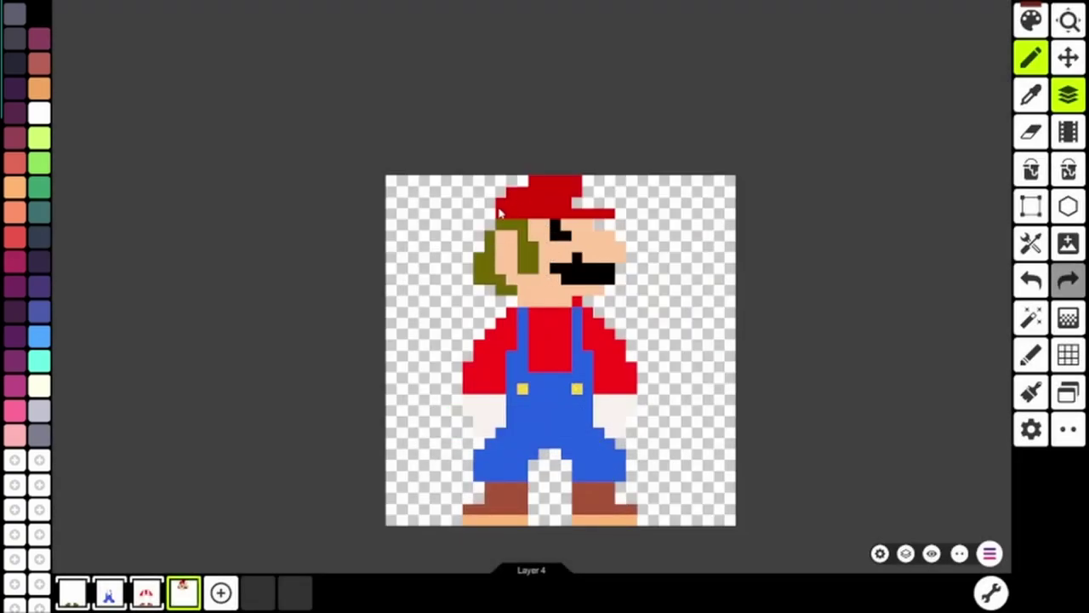
{"action": "mouse_move", "coordinate": [493, 249]}
{"action": "left_mouse_down"}
{"action": "mouse_move", "coordinate": [480, 278]}
{"action": "mouse_move", "coordinate": [502, 293]}
{"action": "mouse_move", "coordinate": [533, 243]}
{"action": "mouse_move", "coordinate": [528, 274]}
{"action": "mouse_move", "coordinate": [523, 238]}
{"action": "mouse_move", "coordinate": [504, 223]}
{"action": "left_mouse_up"}
{"action": "key", "text": "ctrl+z"}
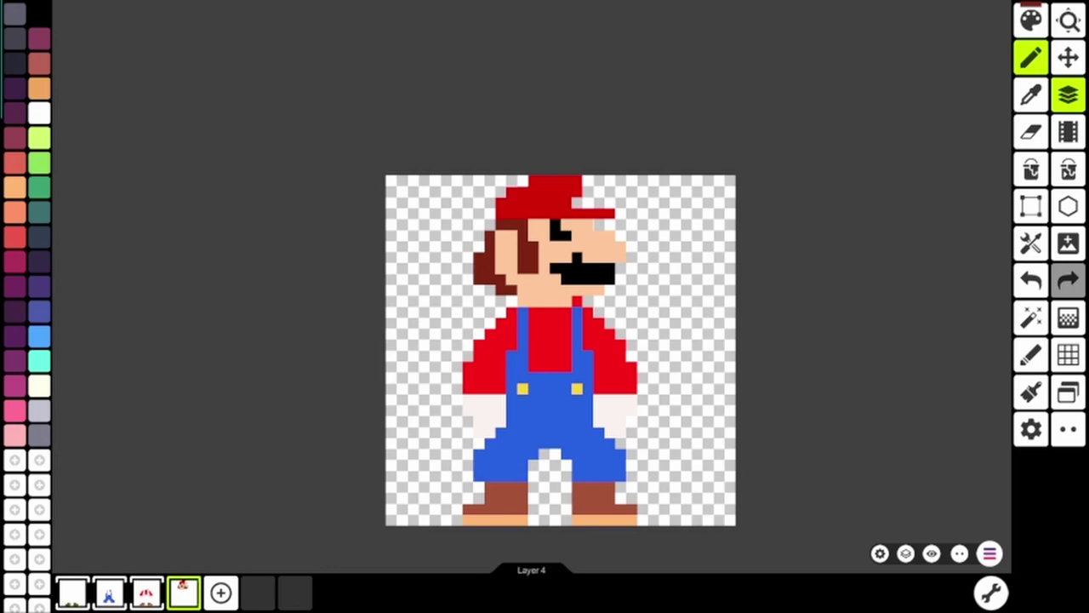
{"action": "left_click", "coordinate": [1045, 11]}
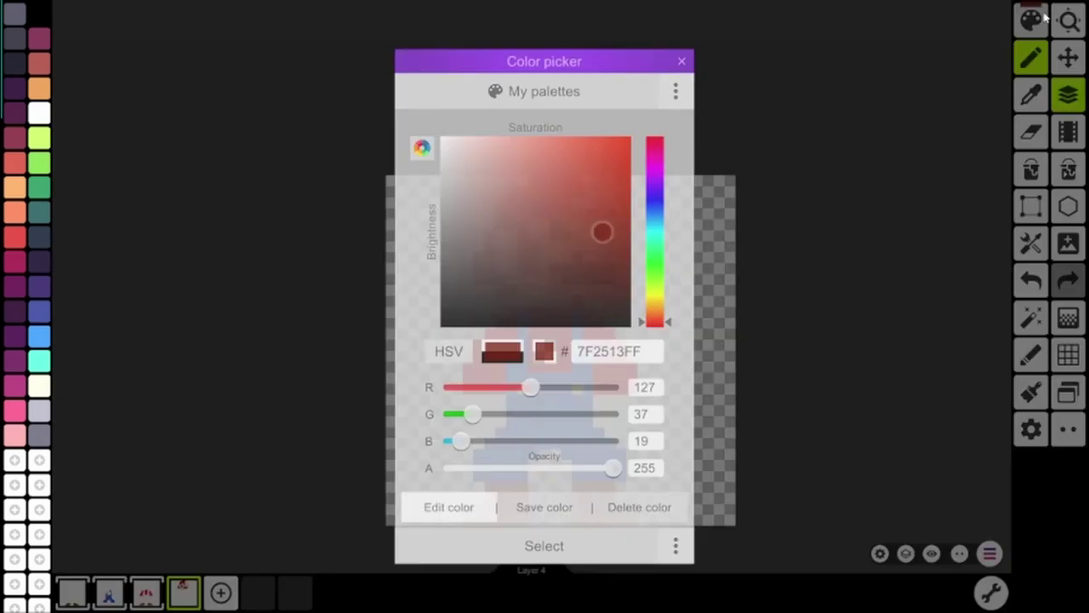
{"action": "left_click", "coordinate": [640, 558]}
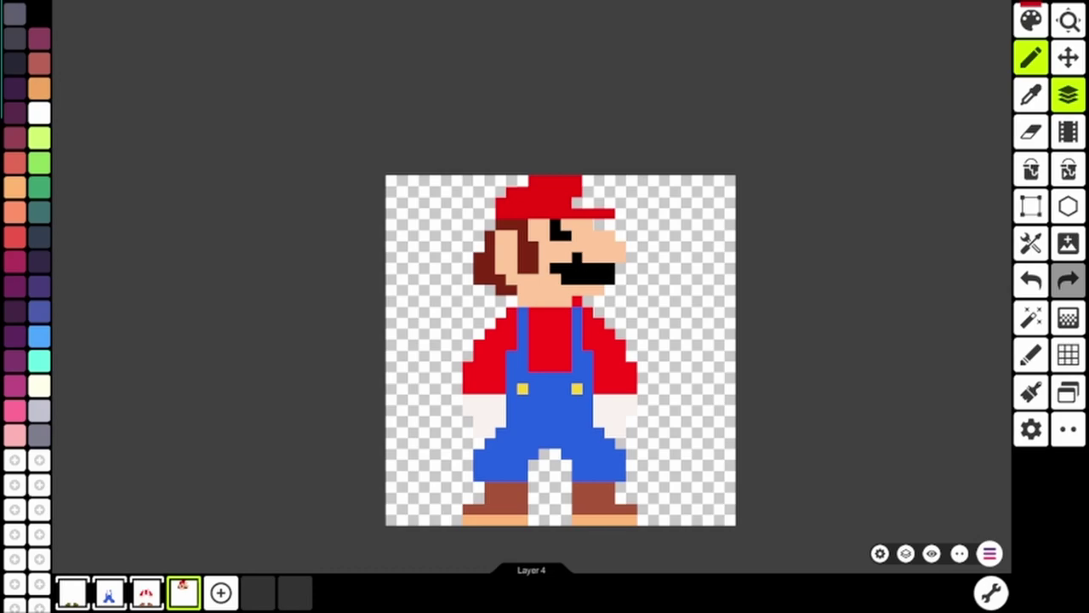
Create a new project with width and height 16 and a blank template.
{"action": "key", "text": "Escape"}
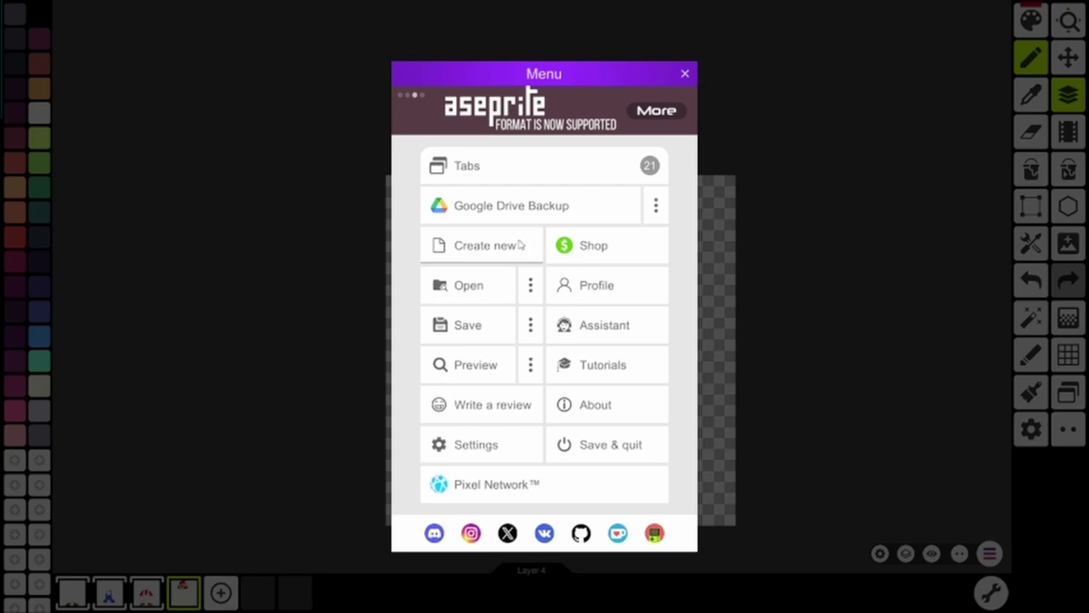
{"action": "left_click", "coordinate": [520, 245]}
{"action": "double_click", "coordinate": [485, 255]}
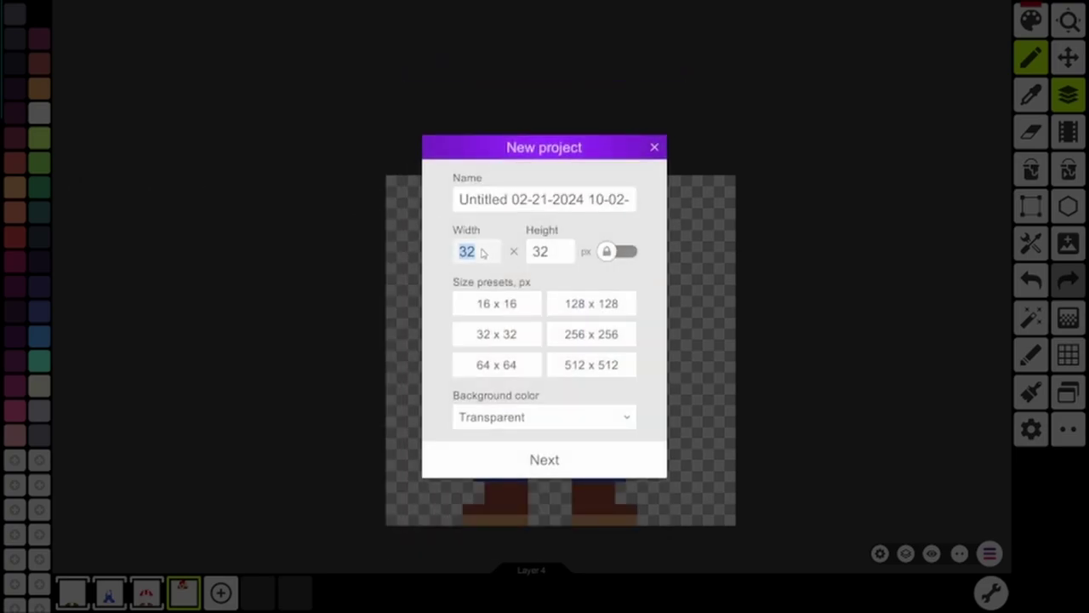
{"action": "type", "text": "16"}
{"action": "double_click", "coordinate": [536, 254]}
{"action": "type", "text": "16"}
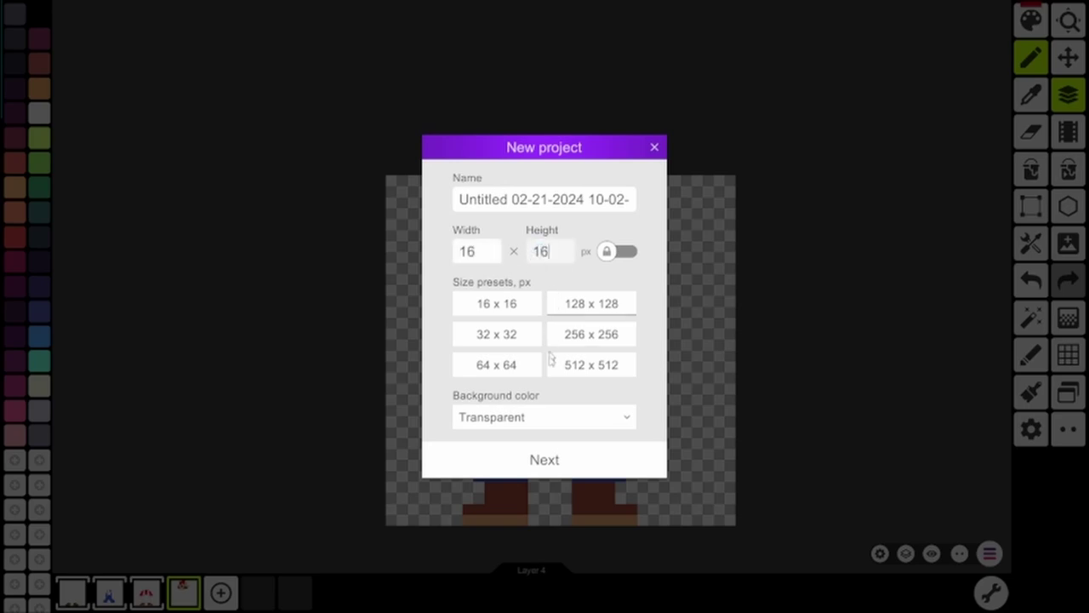
{"action": "left_click", "coordinate": [515, 460]}
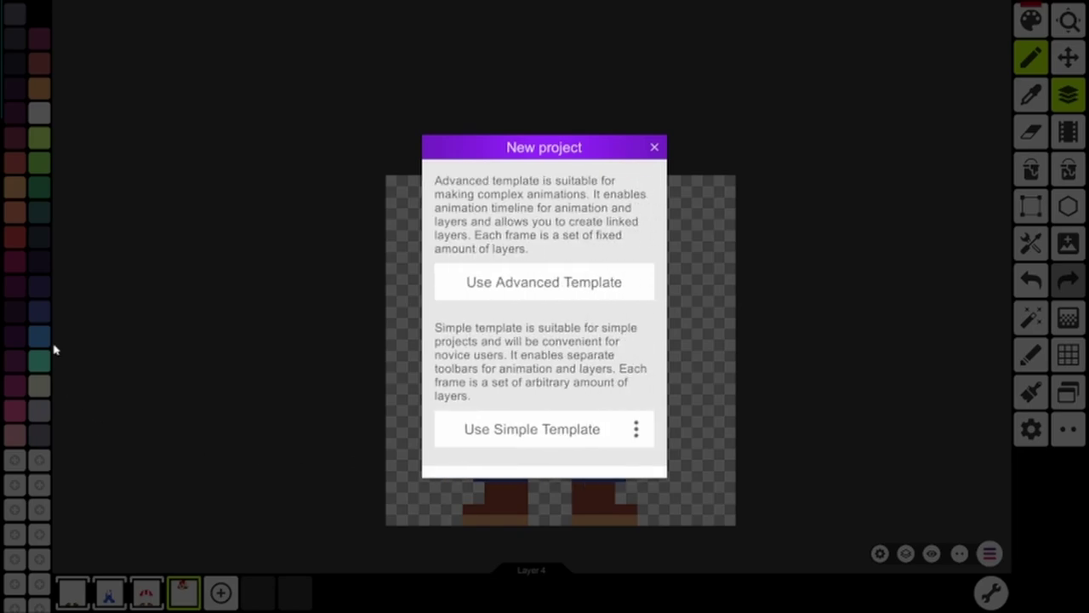
{"action": "left_click", "coordinate": [519, 439]}
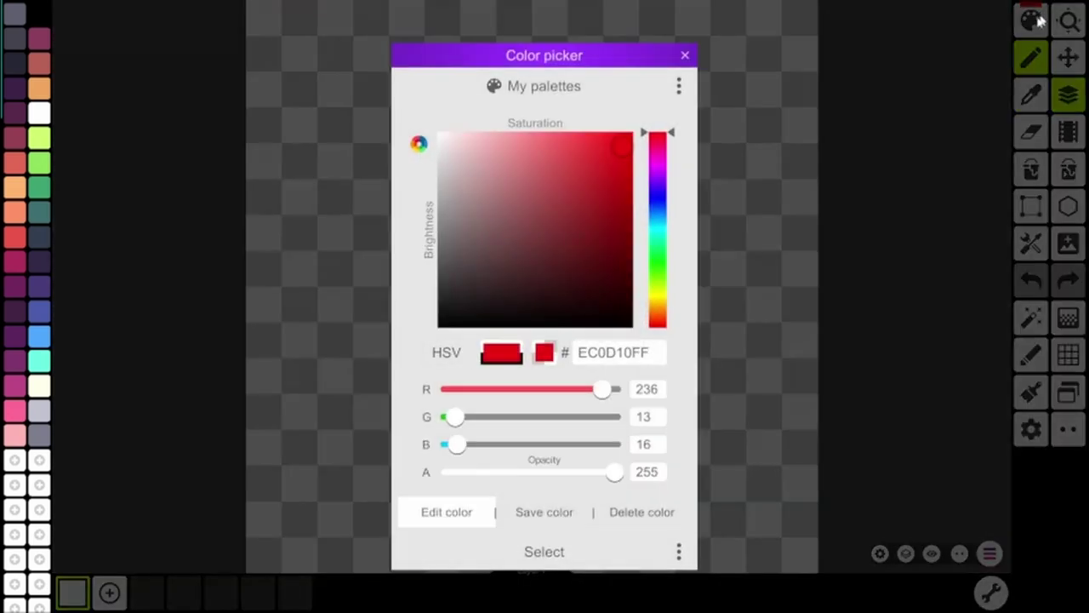
Set olive 706B00 and paint Mario's two shoes along the canvas bottom.
{"action": "left_click", "coordinate": [1032, 17]}
{"action": "left_click", "coordinate": [611, 353]}
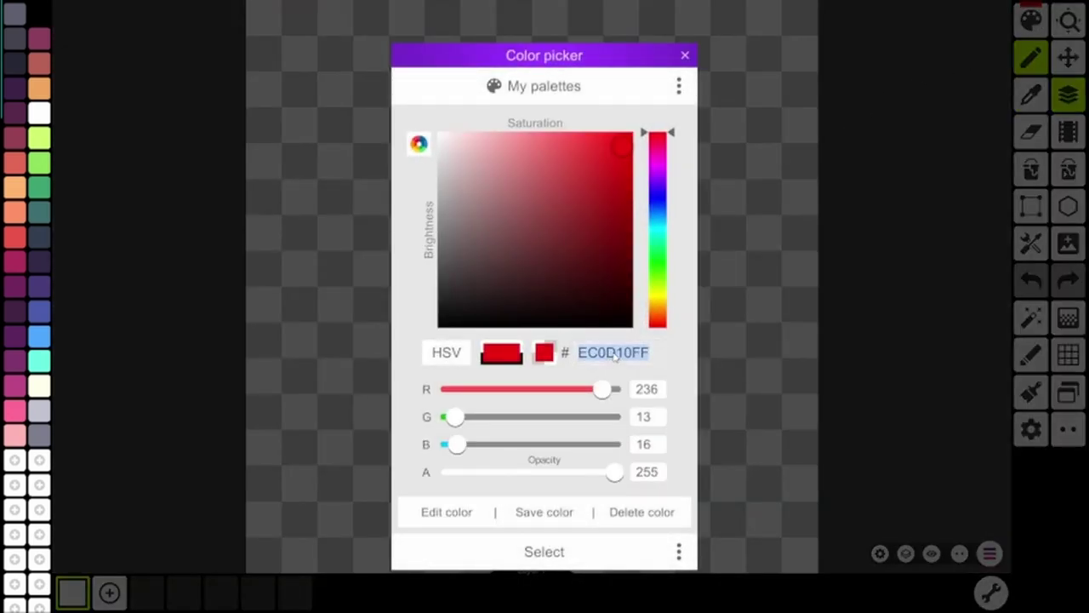
{"action": "type", "text": "706B00"}
{"action": "left_click", "coordinate": [578, 551]}
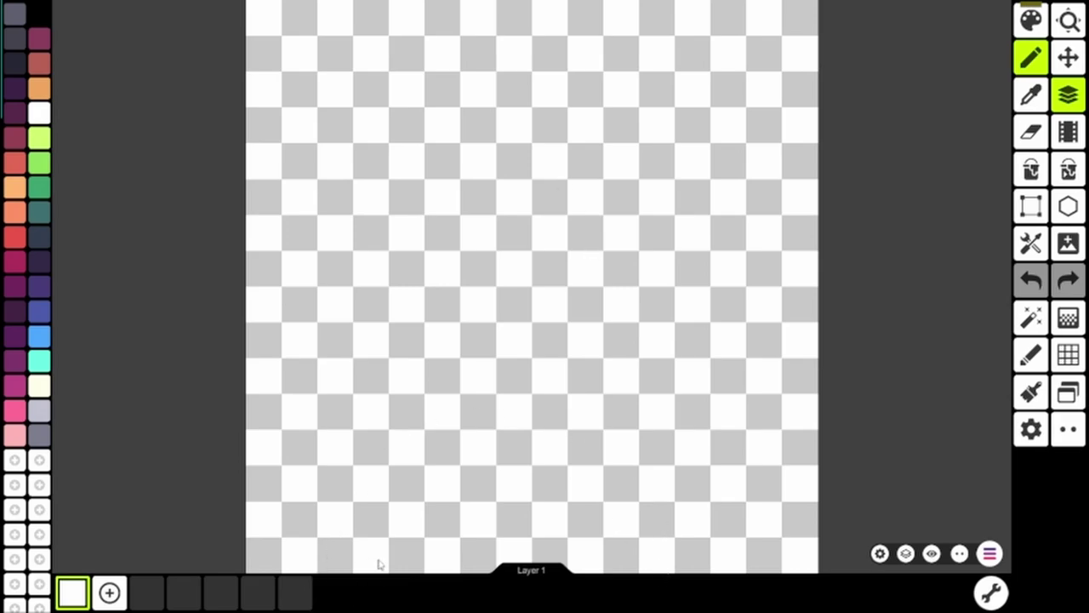
{"action": "mouse_move", "coordinate": [409, 559]}
{"action": "left_mouse_down"}
{"action": "mouse_move", "coordinate": [462, 535]}
{"action": "mouse_move", "coordinate": [476, 542]}
{"action": "mouse_move", "coordinate": [482, 465]}
{"action": "mouse_move", "coordinate": [549, 476]}
{"action": "left_mouse_up"}
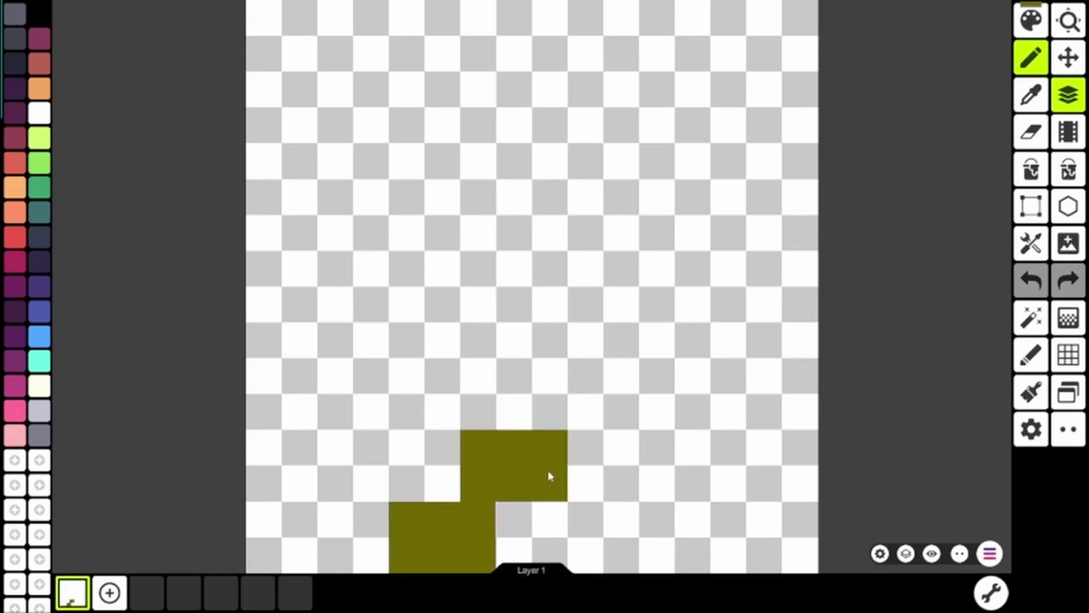
{"action": "key", "text": "ctrl+z"}
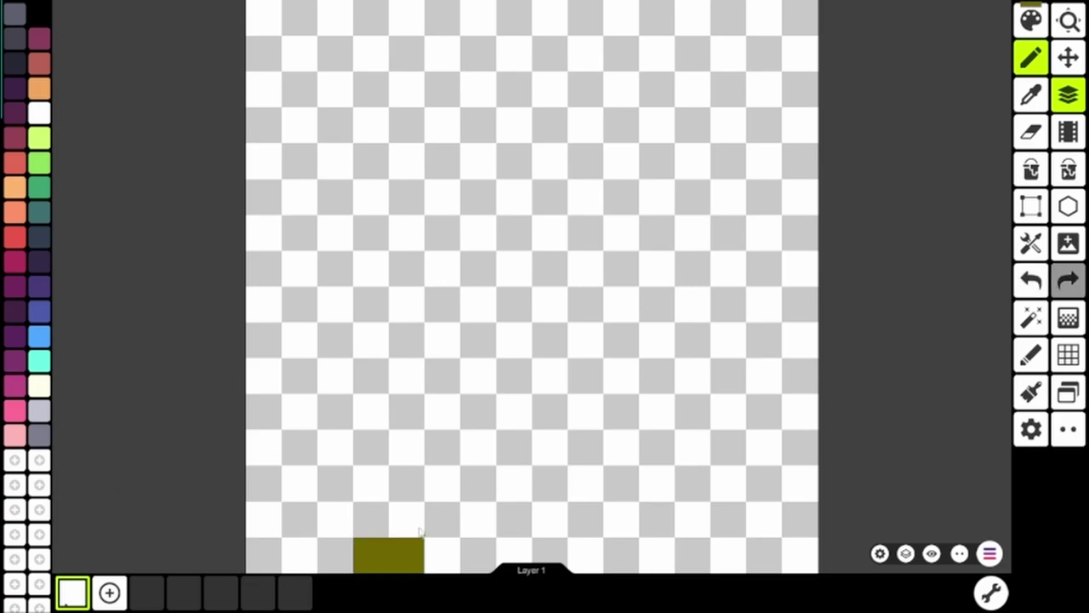
{"action": "left_click_drag", "start_coordinate": [387, 554], "coordinate": [476, 549]}
{"action": "left_click_drag", "start_coordinate": [656, 559], "coordinate": [749, 549]}
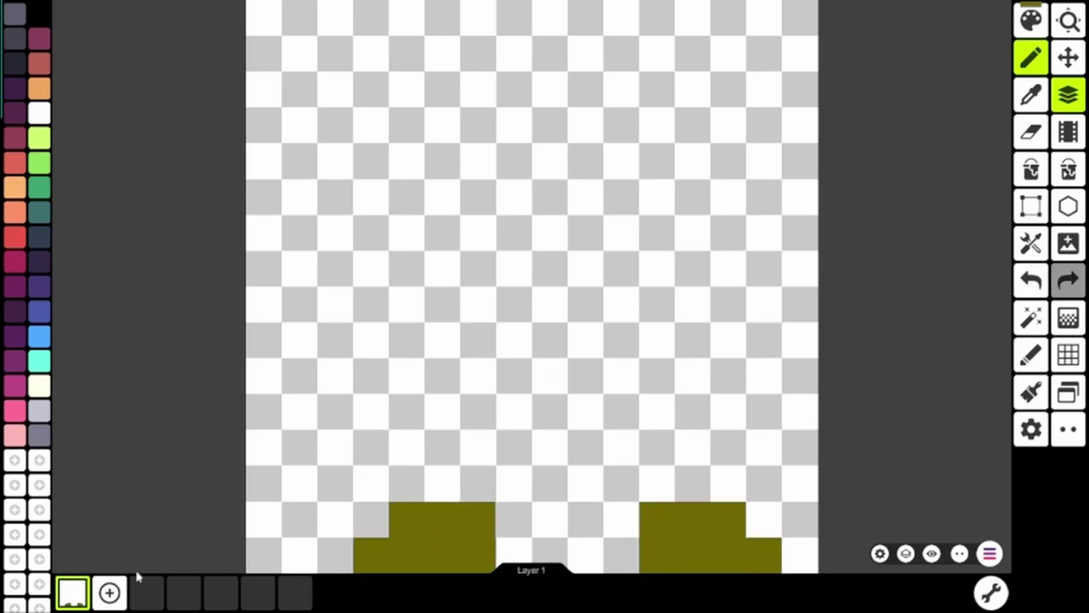
On a new layer, paint red overalls: legs, bib and two straps.
{"action": "left_click", "coordinate": [109, 592]}
{"action": "left_click", "coordinate": [1030, 20]}
{"action": "left_click", "coordinate": [545, 551]}
{"action": "left_click_drag", "start_coordinate": [442, 451], "coordinate": [553, 485]}
{"action": "left_click", "coordinate": [1030, 280]}
{"action": "left_click_drag", "start_coordinate": [544, 447], "coordinate": [693, 464]}
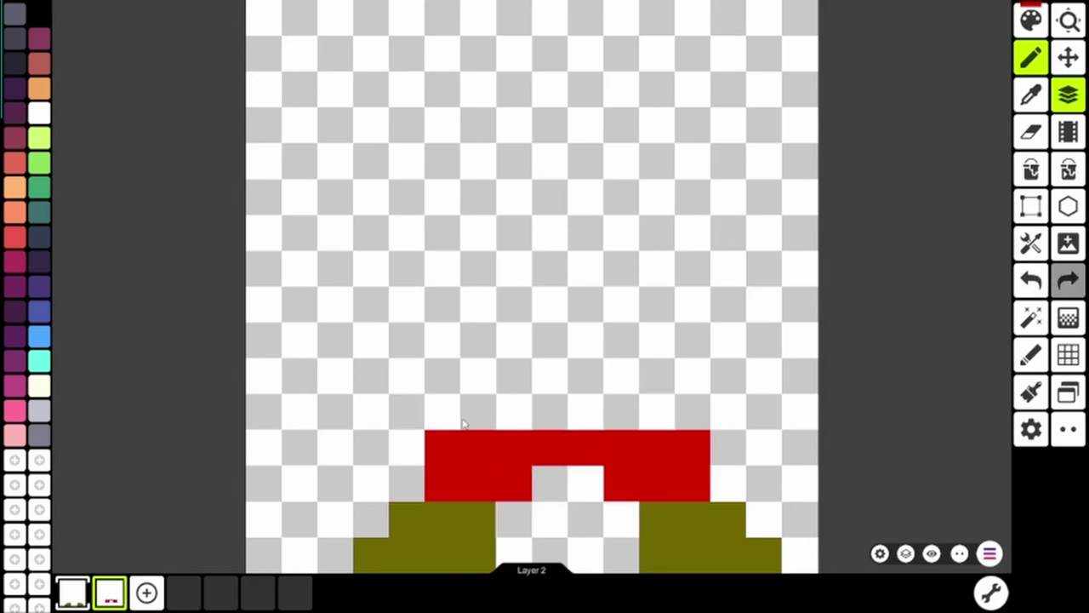
{"action": "mouse_move", "coordinate": [464, 423]}
{"action": "left_mouse_down"}
{"action": "mouse_move", "coordinate": [576, 397]}
{"action": "mouse_move", "coordinate": [652, 401]}
{"action": "left_mouse_up"}
{"action": "key", "text": "ctrl+z"}
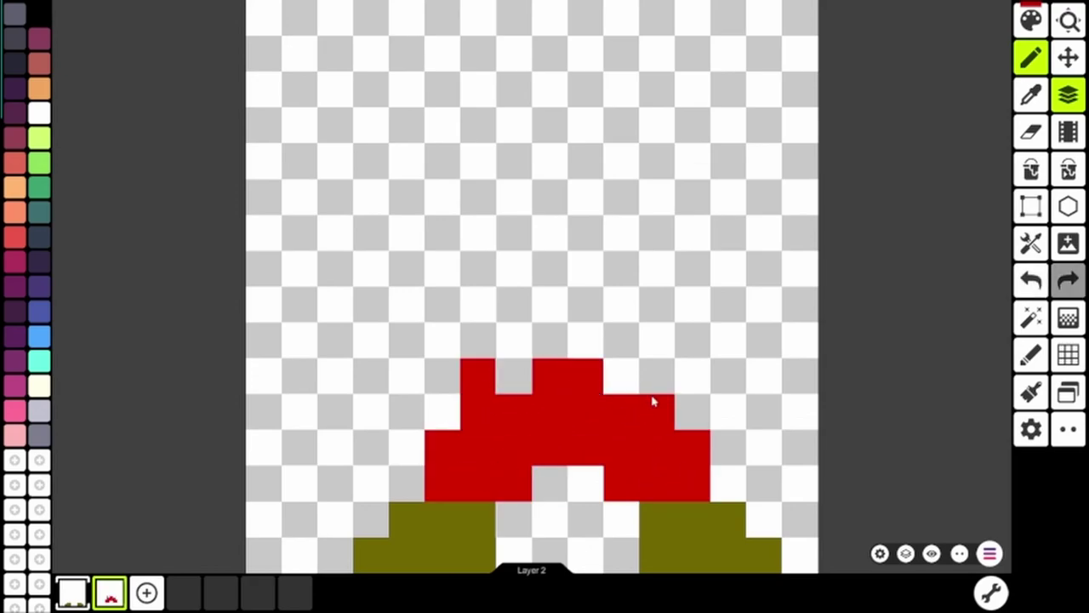
{"action": "left_click", "coordinate": [656, 376]}
{"action": "left_click_drag", "start_coordinate": [510, 345], "coordinate": [514, 263]}
{"action": "left_click_drag", "start_coordinate": [621, 264], "coordinate": [545, 340]}
Switch to orange and paint the overall buttons.
{"action": "left_click", "coordinate": [1030, 20]}
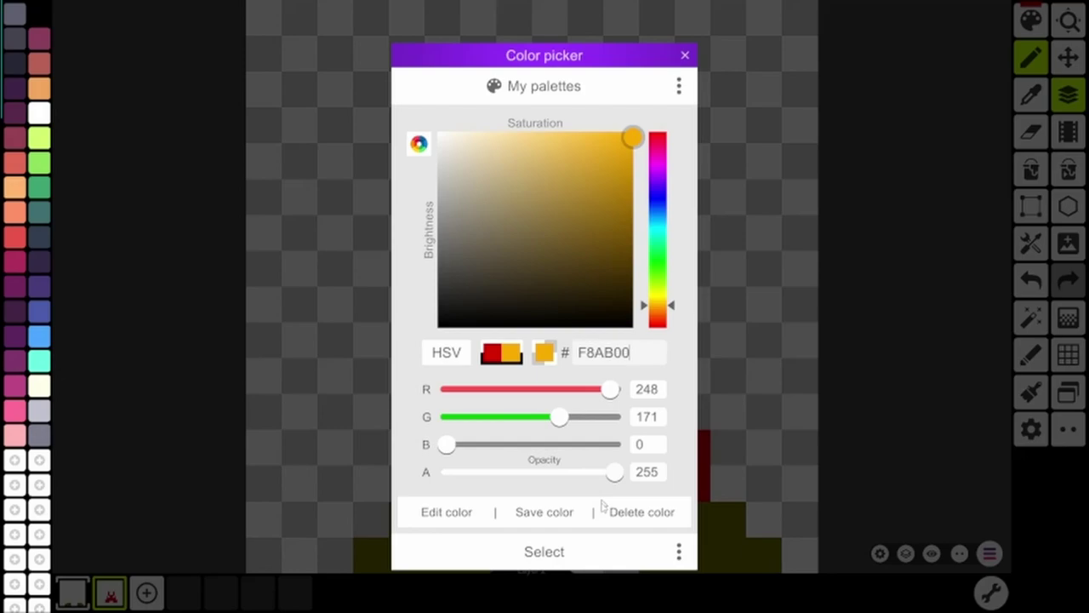
{"action": "left_click", "coordinate": [544, 549]}
{"action": "left_click", "coordinate": [514, 376]}
{"action": "left_click", "coordinate": [621, 376]}
On a new layer, paint two orange hands beside the overalls.
{"action": "left_click", "coordinate": [146, 592]}
{"action": "left_click_drag", "start_coordinate": [467, 349], "coordinate": [406, 374]}
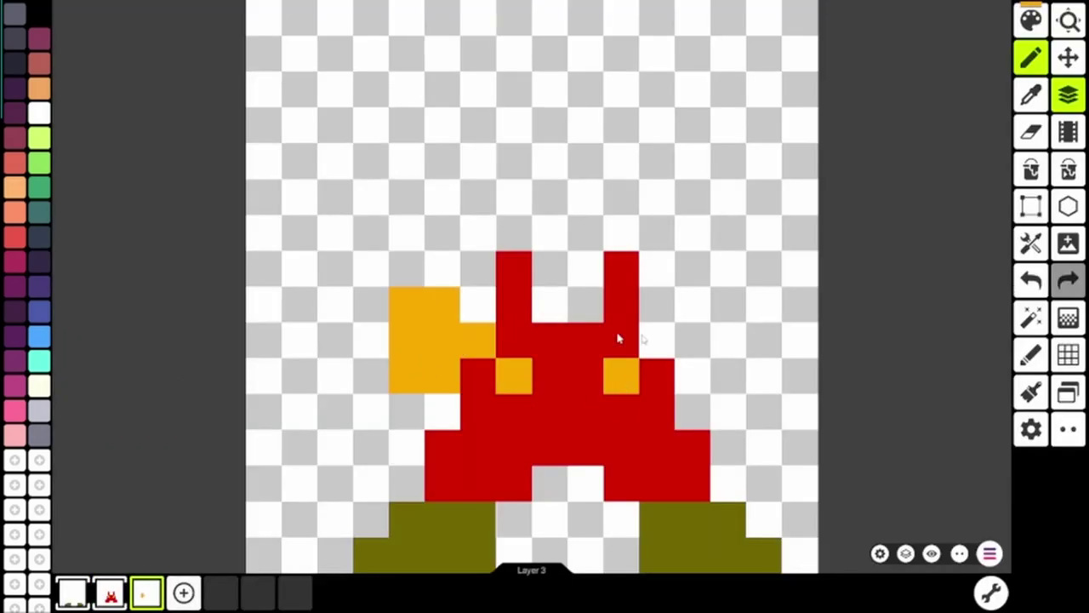
{"action": "key", "text": "ctrl+z"}
{"action": "key", "text": "ctrl+z"}
{"action": "left_click_drag", "start_coordinate": [443, 412], "coordinate": [371, 374]}
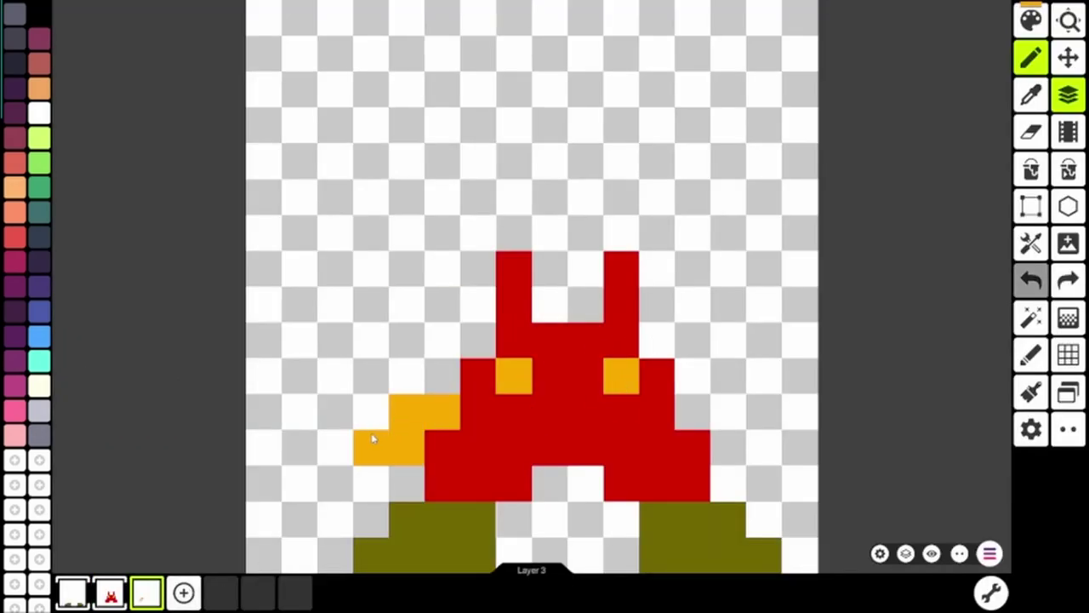
{"action": "left_click_drag", "start_coordinate": [693, 412], "coordinate": [733, 383]}
Paint olive sleeves and the shirt between the straps.
{"action": "left_click", "coordinate": [1030, 20]}
{"action": "left_click", "coordinate": [545, 550]}
{"action": "mouse_move", "coordinate": [425, 357]}
{"action": "left_mouse_down"}
{"action": "mouse_move", "coordinate": [394, 348]}
{"action": "mouse_move", "coordinate": [476, 307]}
{"action": "mouse_move", "coordinate": [478, 340]}
{"action": "left_mouse_up"}
{"action": "mouse_move", "coordinate": [672, 323]}
{"action": "left_mouse_down"}
{"action": "mouse_move", "coordinate": [696, 351]}
{"action": "mouse_move", "coordinate": [762, 339]}
{"action": "left_mouse_up"}
{"action": "left_click_drag", "start_coordinate": [538, 291], "coordinate": [587, 272]}
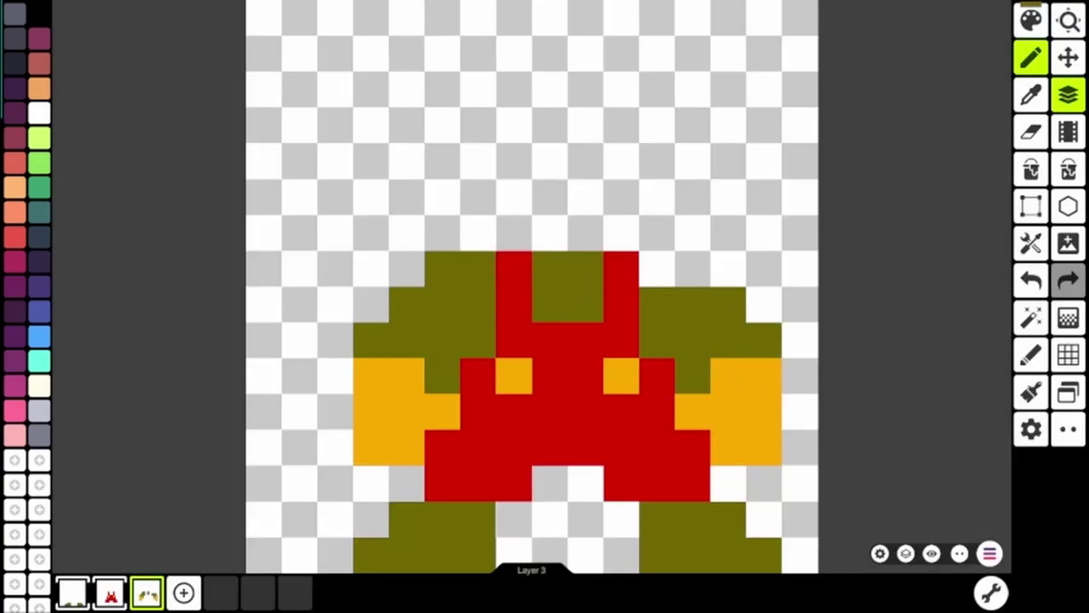
Paint Mario's orange face and nose, erasing and undoing stray pixels.
{"action": "left_click", "coordinate": [1030, 21]}
{"action": "left_click", "coordinate": [544, 549]}
{"action": "mouse_move", "coordinate": [508, 238]}
{"action": "left_mouse_down"}
{"action": "mouse_move", "coordinate": [632, 190]}
{"action": "mouse_move", "coordinate": [672, 225]}
{"action": "left_mouse_up"}
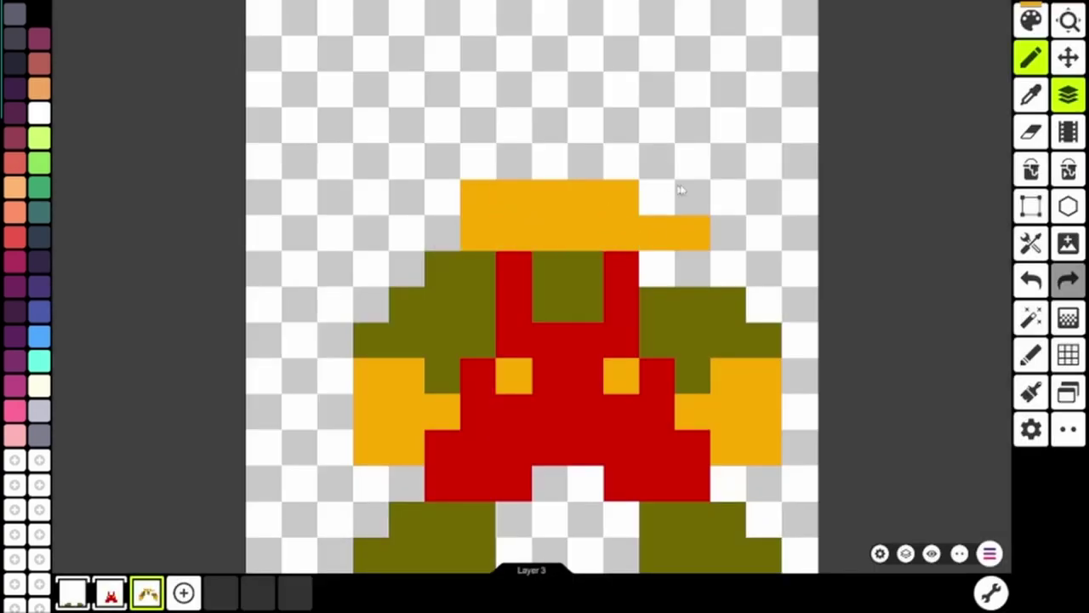
{"action": "mouse_move", "coordinate": [702, 175]}
{"action": "left_mouse_down"}
{"action": "mouse_move", "coordinate": [769, 172]}
{"action": "mouse_move", "coordinate": [654, 103]}
{"action": "left_mouse_up"}
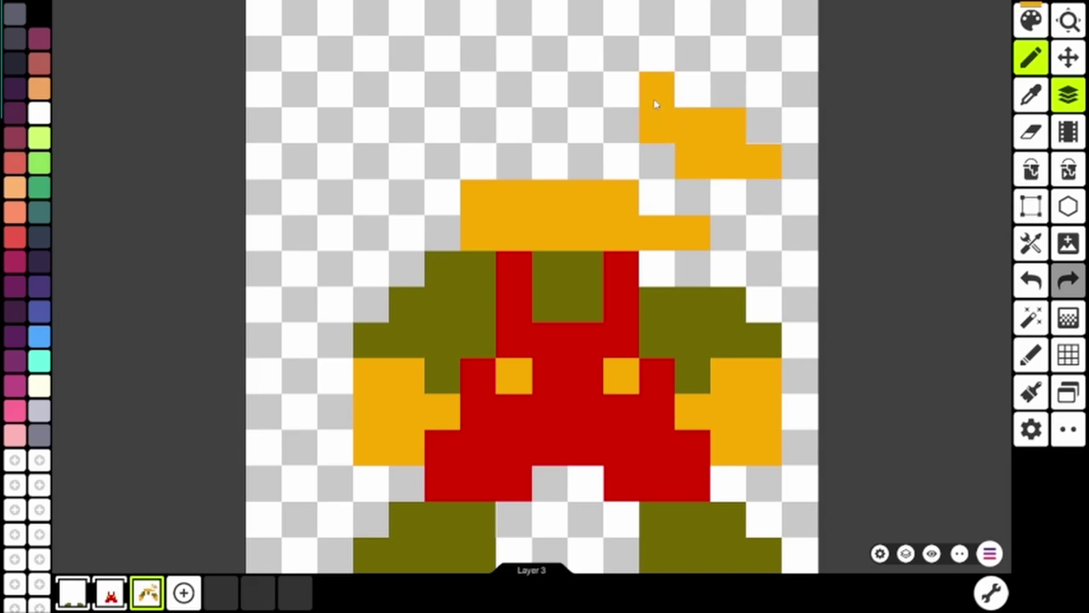
{"action": "left_click", "coordinate": [1025, 134]}
{"action": "left_click", "coordinate": [622, 197]}
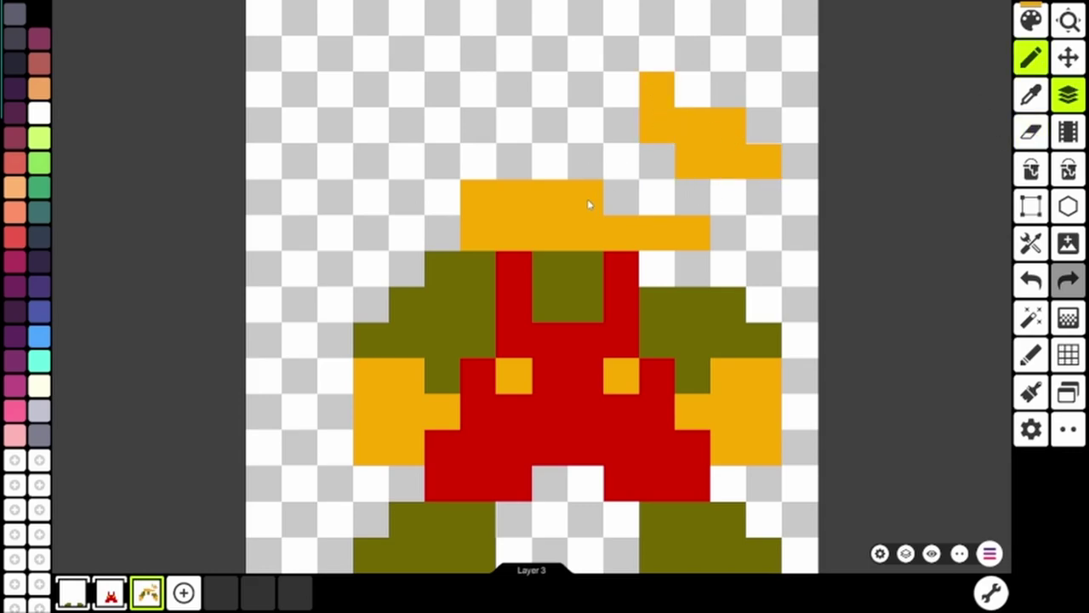
{"action": "mouse_move", "coordinate": [559, 166]}
{"action": "left_mouse_down"}
{"action": "mouse_move", "coordinate": [658, 166]}
{"action": "mouse_move", "coordinate": [622, 160]}
{"action": "left_mouse_up"}
{"action": "key", "text": "ctrl+z"}
{"action": "left_click_drag", "start_coordinate": [511, 126], "coordinate": [579, 129]}
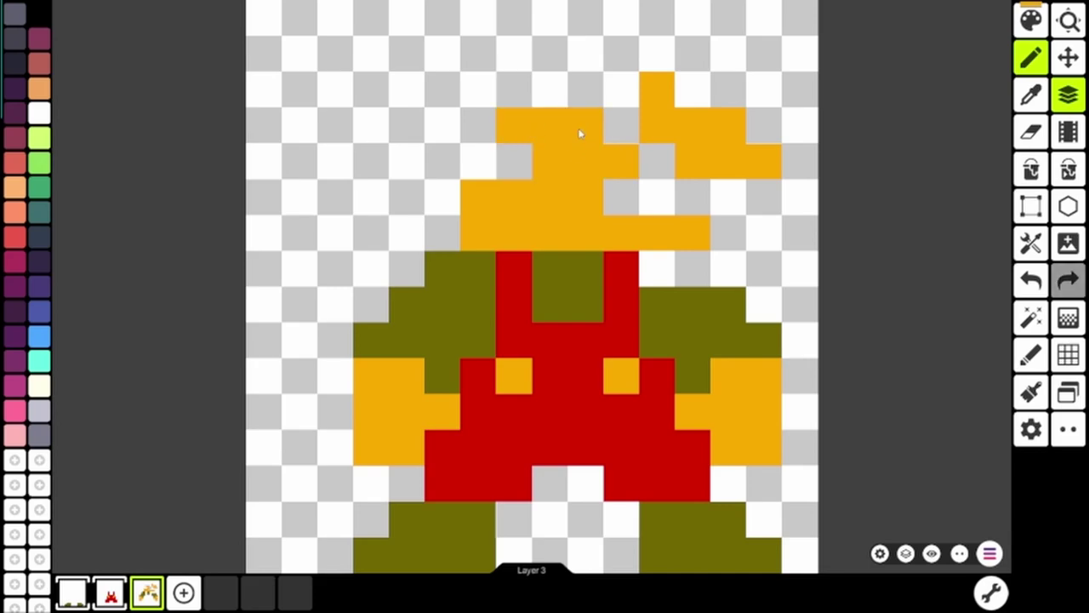
{"action": "left_click_drag", "start_coordinate": [587, 89], "coordinate": [545, 89]}
{"action": "left_click_drag", "start_coordinate": [443, 125], "coordinate": [442, 162]}
Pick olive from the sprite and paint hair, sideburn, eye and moustache.
{"action": "key", "text": "i"}
{"action": "left_click", "coordinate": [442, 268]}
{"action": "left_click_drag", "start_coordinate": [478, 125], "coordinate": [514, 161]}
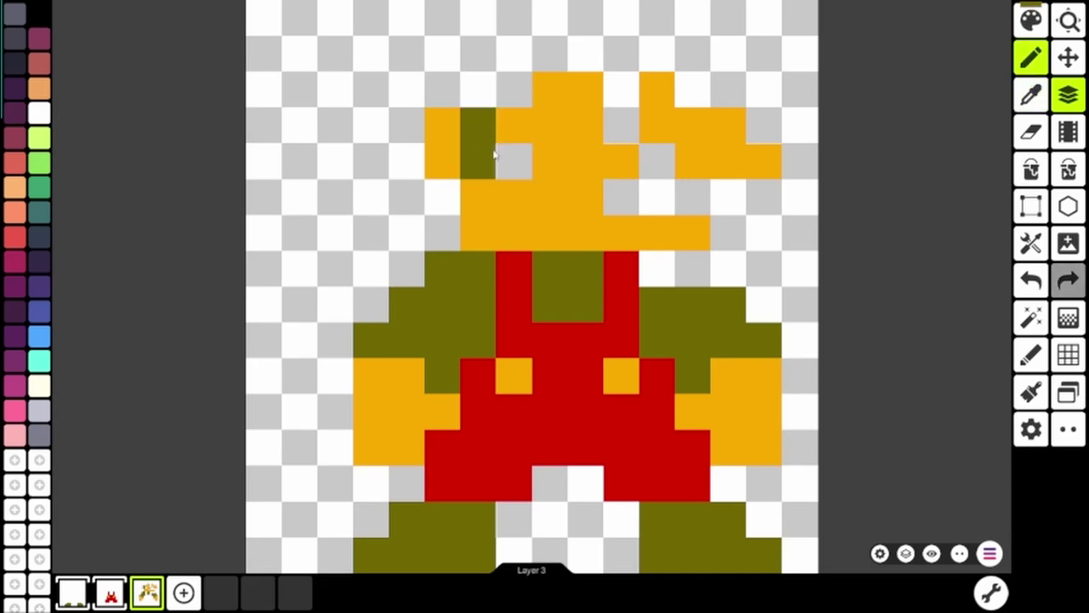
{"action": "left_click_drag", "start_coordinate": [442, 89], "coordinate": [513, 89]}
{"action": "left_click_drag", "start_coordinate": [406, 125], "coordinate": [442, 197]}
{"action": "mouse_move", "coordinate": [656, 162]}
{"action": "left_mouse_down"}
{"action": "mouse_move", "coordinate": [620, 197]}
{"action": "mouse_move", "coordinate": [728, 196]}
{"action": "left_mouse_up"}
{"action": "left_click_drag", "start_coordinate": [621, 125], "coordinate": [621, 89]}
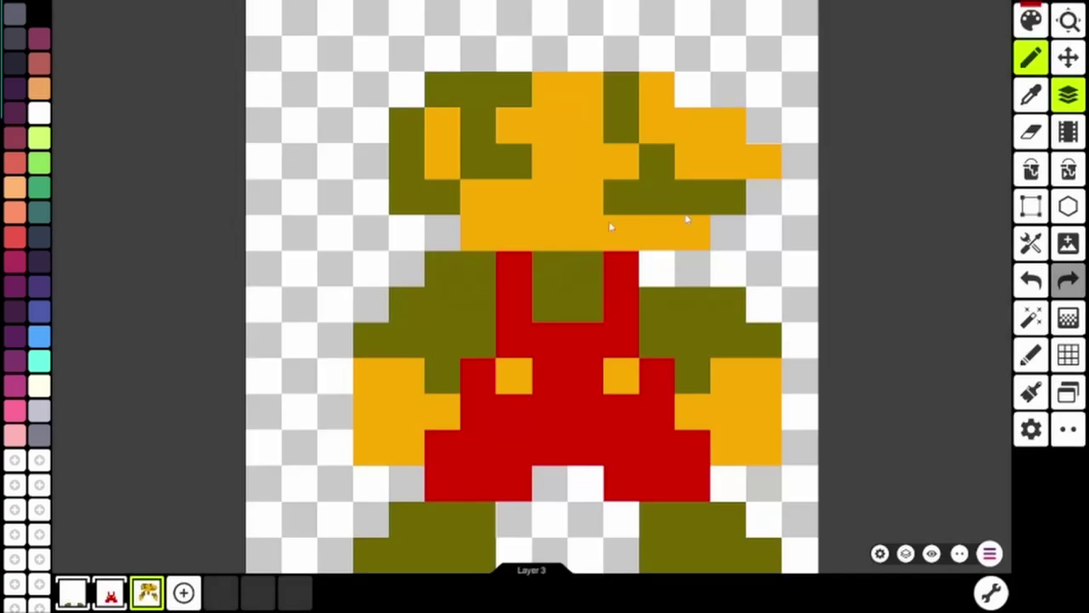
Paint the red cap rows above Mario's hair.
{"action": "scroll", "coordinate": [408, 199], "scroll_direction": "down", "scroll_amount": 1}
{"action": "mouse_move", "coordinate": [416, 169]}
{"action": "left_mouse_down"}
{"action": "mouse_move", "coordinate": [510, 162]}
{"action": "mouse_move", "coordinate": [634, 176]}
{"action": "left_mouse_up"}
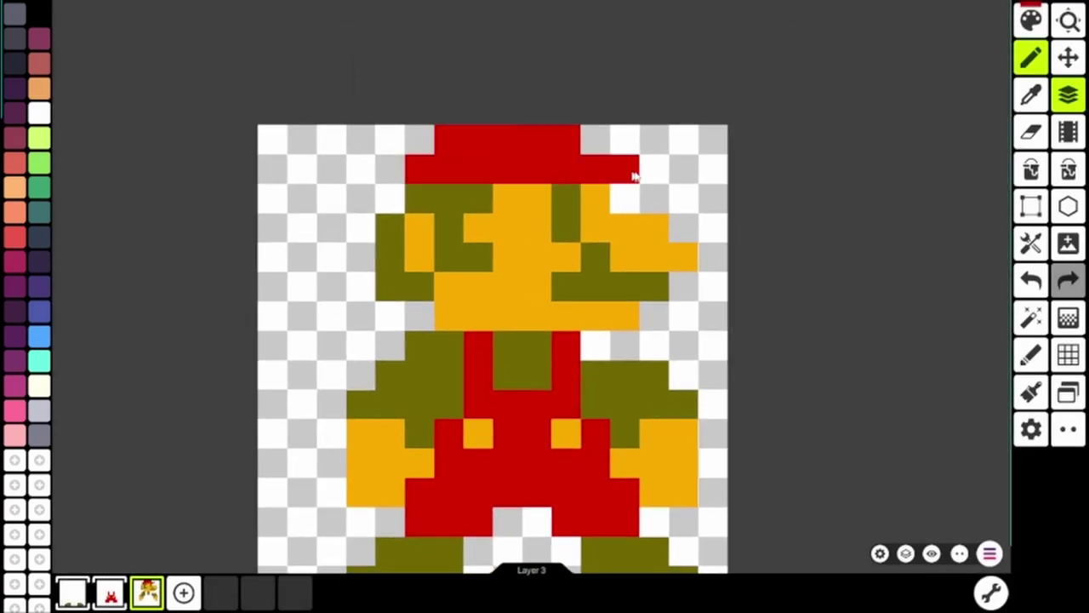
{"action": "left_click", "coordinate": [653, 169]}
{"action": "left_click_drag", "start_coordinate": [713, 138], "coordinate": [685, 138]}
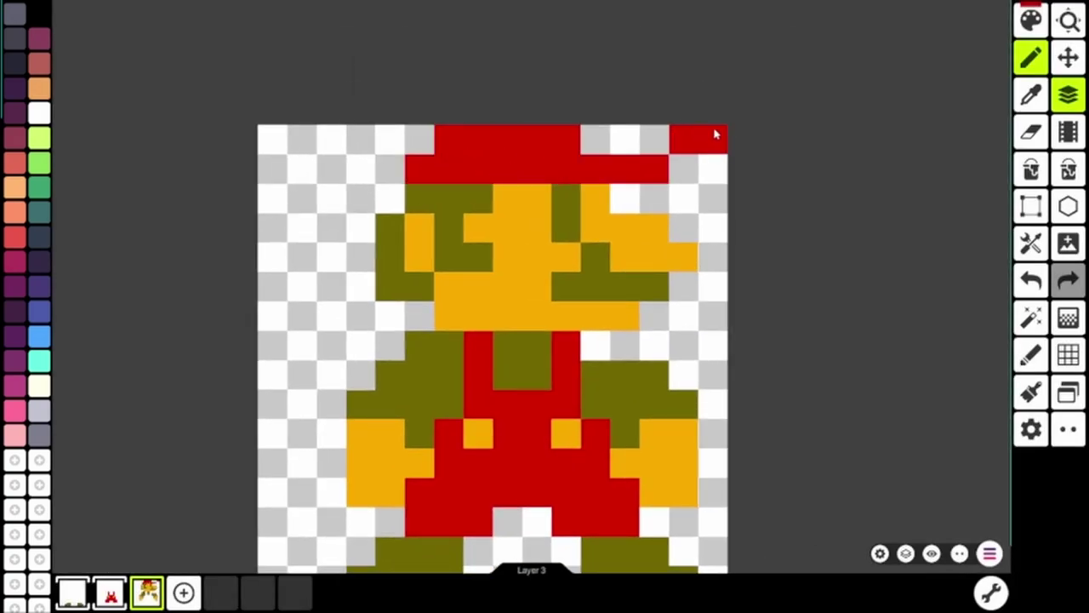
Set blue 2863E1 and repaint the overall legs, straps and band on the overalls layer.
{"action": "key", "text": "ctrl+z"}
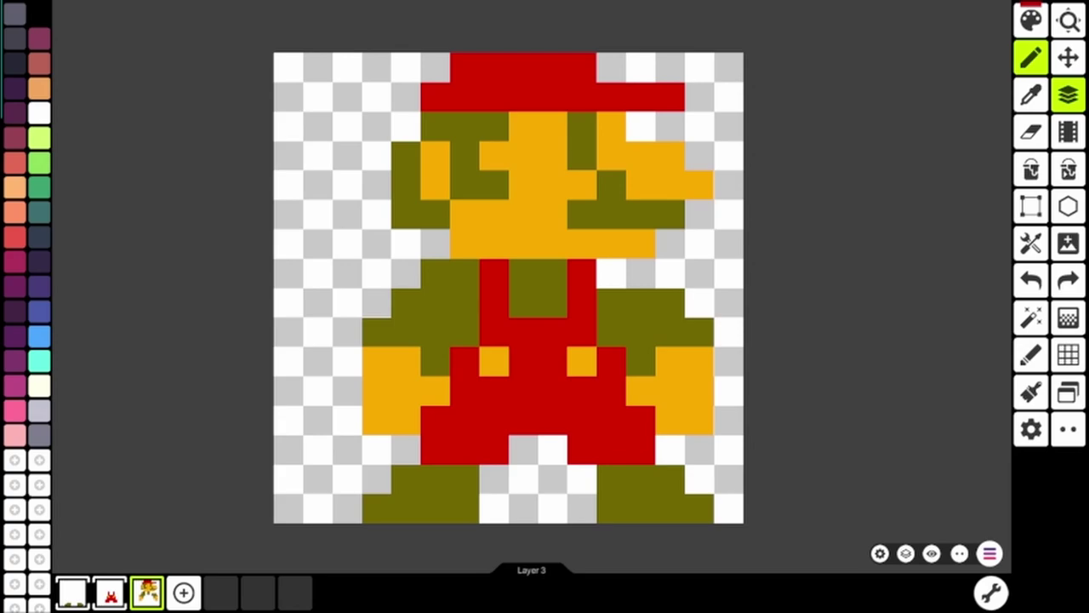
{"action": "left_click", "coordinate": [1030, 18]}
{"action": "double_click", "coordinate": [656, 345]}
{"action": "type", "text": "2863E1"}
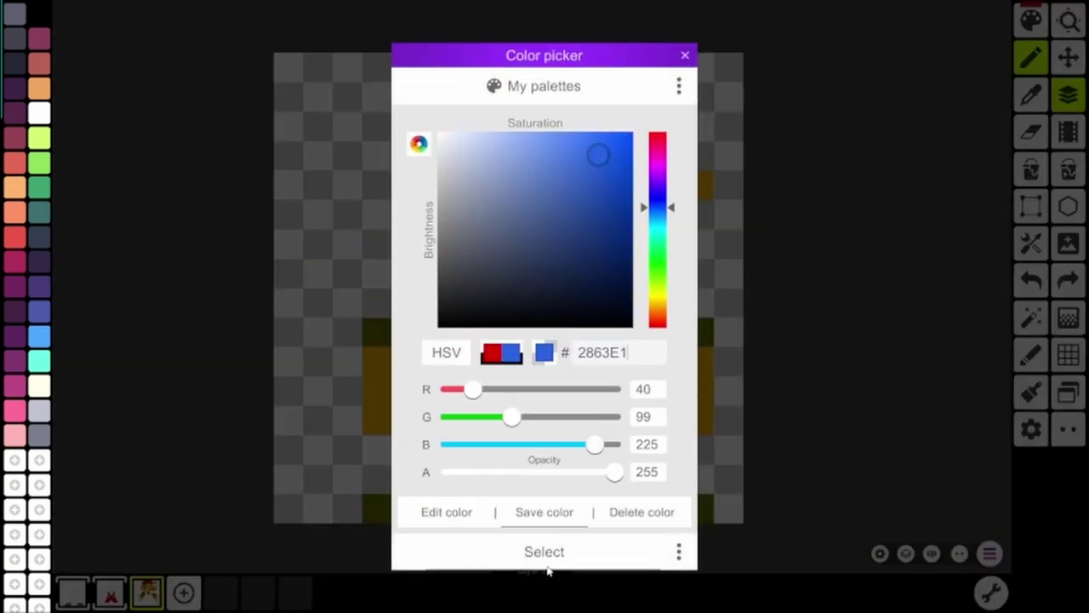
{"action": "left_click", "coordinate": [547, 564]}
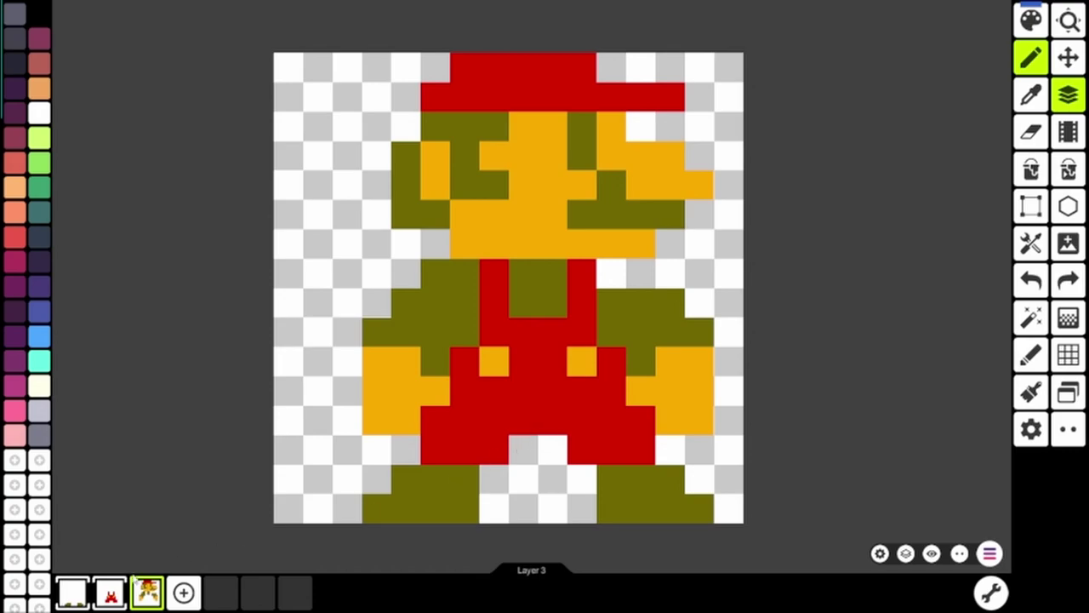
{"action": "left_click", "coordinate": [117, 586]}
{"action": "left_click_drag", "start_coordinate": [427, 449], "coordinate": [491, 438]}
{"action": "mouse_move", "coordinate": [462, 389]}
{"action": "left_mouse_down"}
{"action": "mouse_move", "coordinate": [514, 362]}
{"action": "mouse_move", "coordinate": [489, 309]}
{"action": "mouse_move", "coordinate": [494, 283]}
{"action": "left_mouse_up"}
{"action": "mouse_move", "coordinate": [562, 349]}
{"action": "left_mouse_down"}
{"action": "mouse_move", "coordinate": [581, 279]}
{"action": "mouse_move", "coordinate": [545, 384]}
{"action": "mouse_move", "coordinate": [596, 445]}
{"action": "mouse_move", "coordinate": [633, 455]}
{"action": "mouse_move", "coordinate": [615, 431]}
{"action": "mouse_move", "coordinate": [608, 377]}
{"action": "left_mouse_up"}
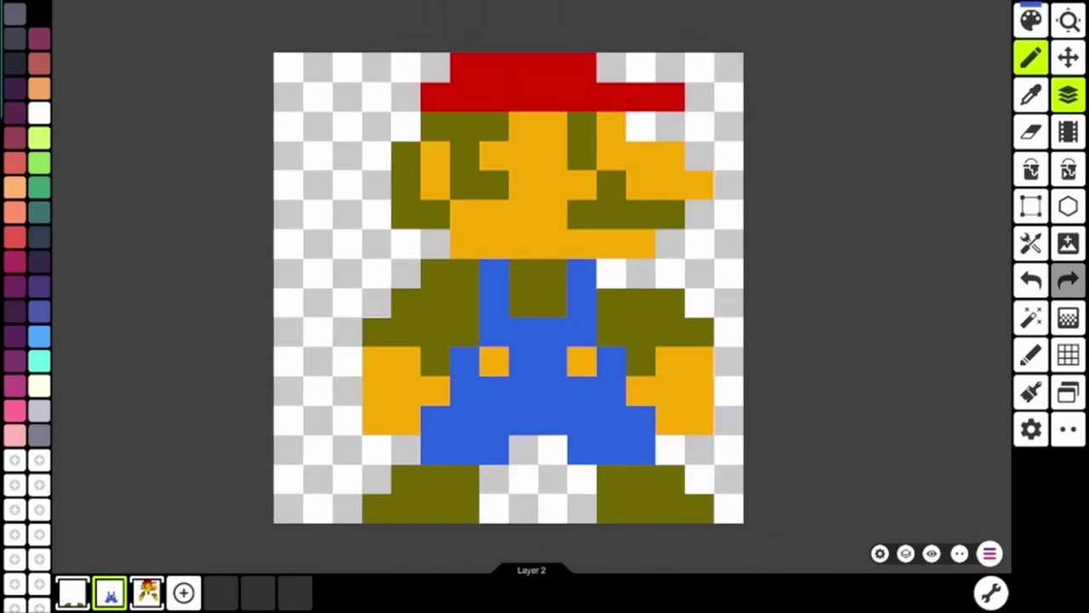
Paint two yellow FFE12C buttons on the overalls, using undo/redo to fix the right one.
{"action": "left_click", "coordinate": [1030, 20]}
{"action": "type", "text": "FFE12C"}
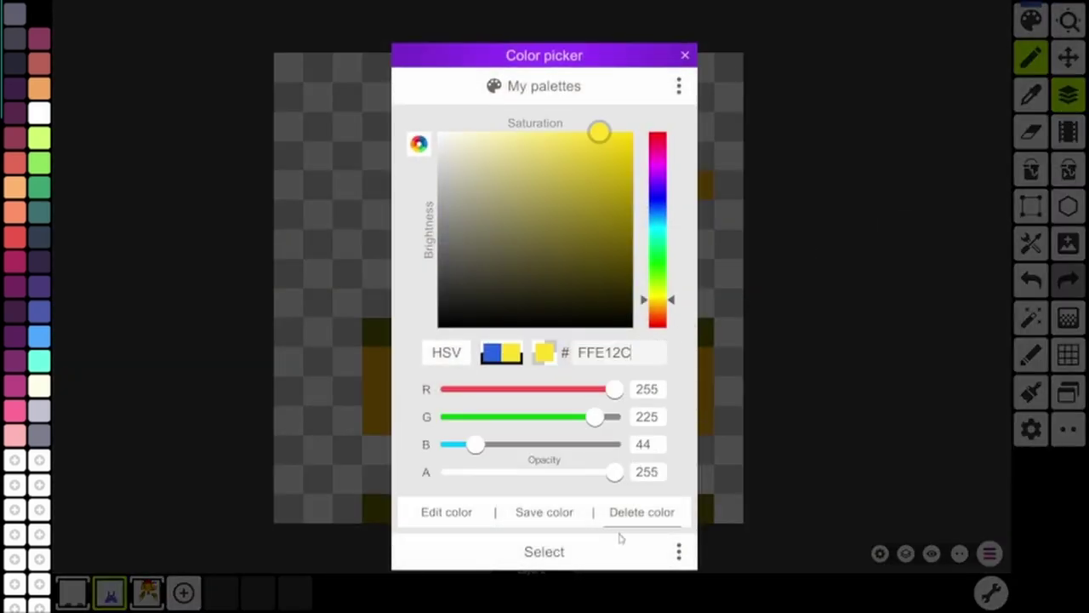
{"action": "left_click", "coordinate": [620, 549]}
{"action": "left_click", "coordinate": [581, 362]}
{"action": "left_click", "coordinate": [494, 362]}
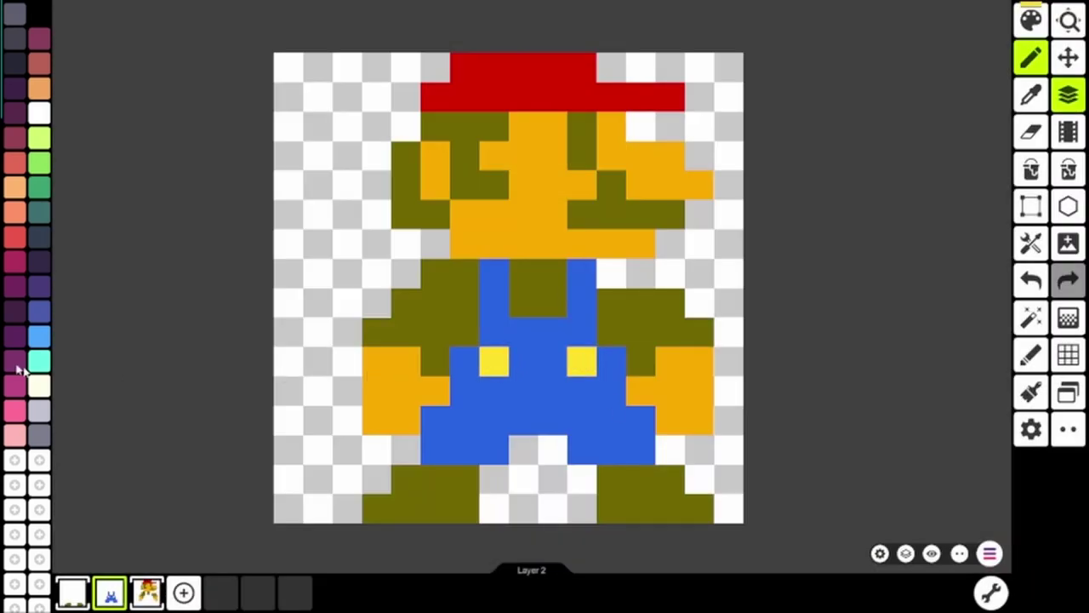
{"action": "key", "text": "ctrl+z"}
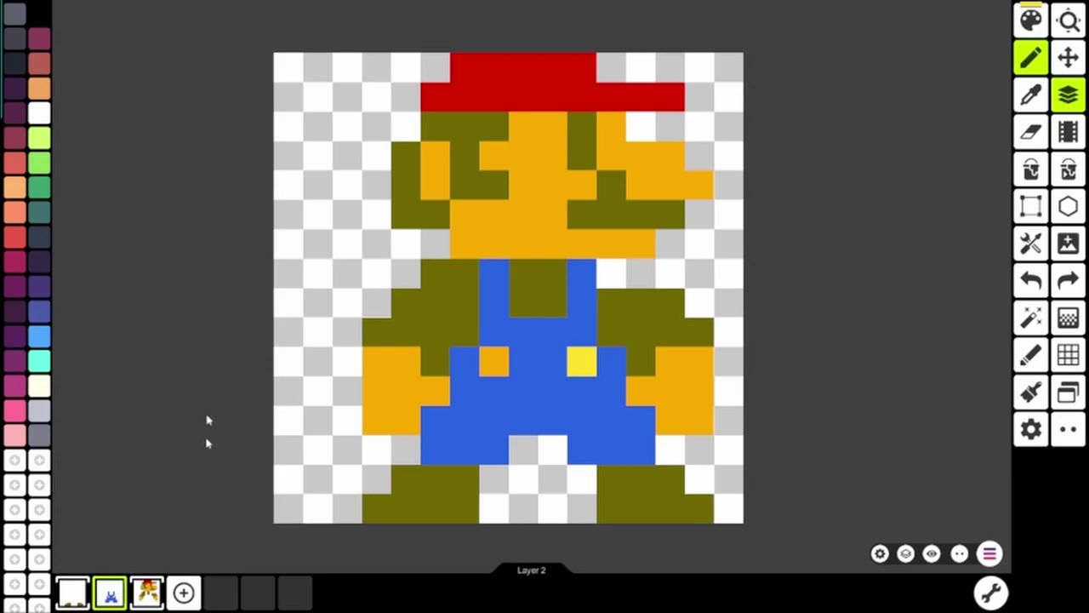
{"action": "key", "text": "ctrl+z"}
{"action": "key", "text": "ctrl+z"}
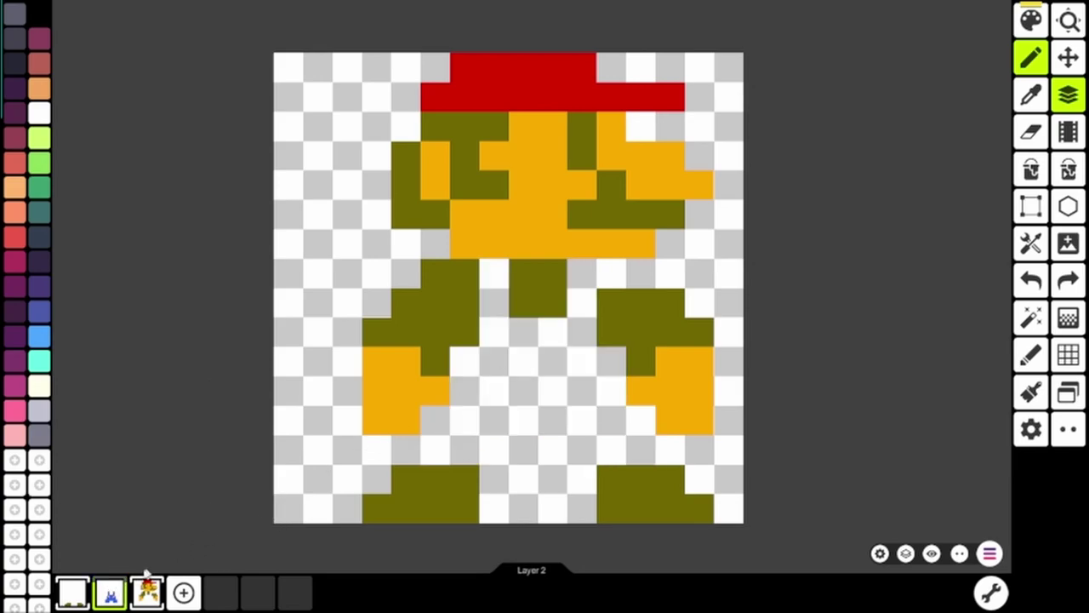
{"action": "key", "text": "ctrl+y"}
{"action": "left_click", "coordinate": [498, 366]}
{"action": "left_click", "coordinate": [576, 368]}
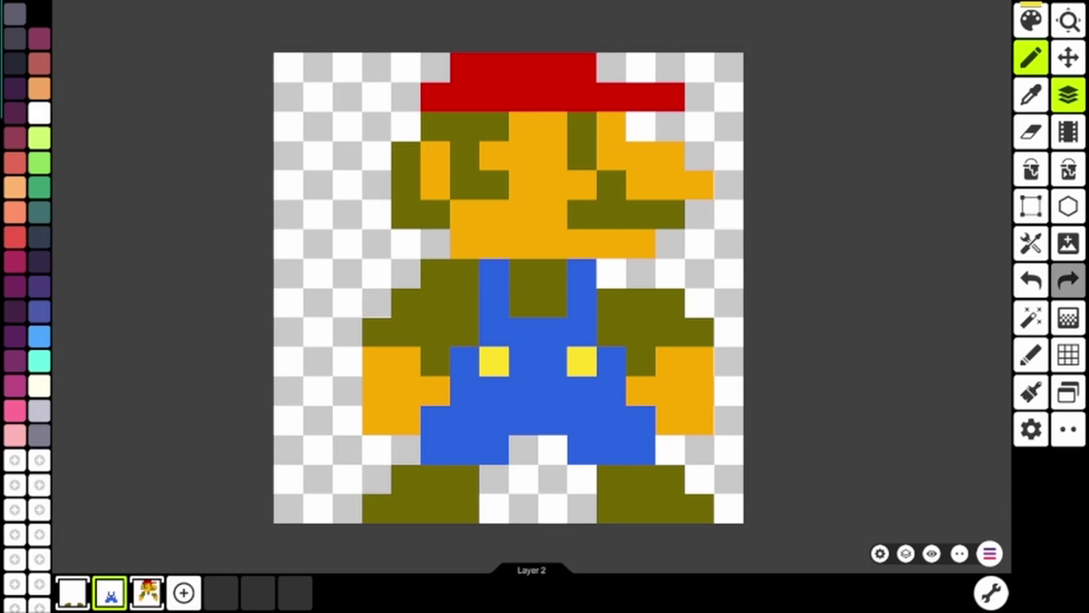
Set red F10B0E and repaint the shirt centre and both arms on Layer 3.
{"action": "left_click", "coordinate": [1030, 19]}
{"action": "left_click", "coordinate": [629, 352]}
{"action": "type", "text": "F10B0E"}
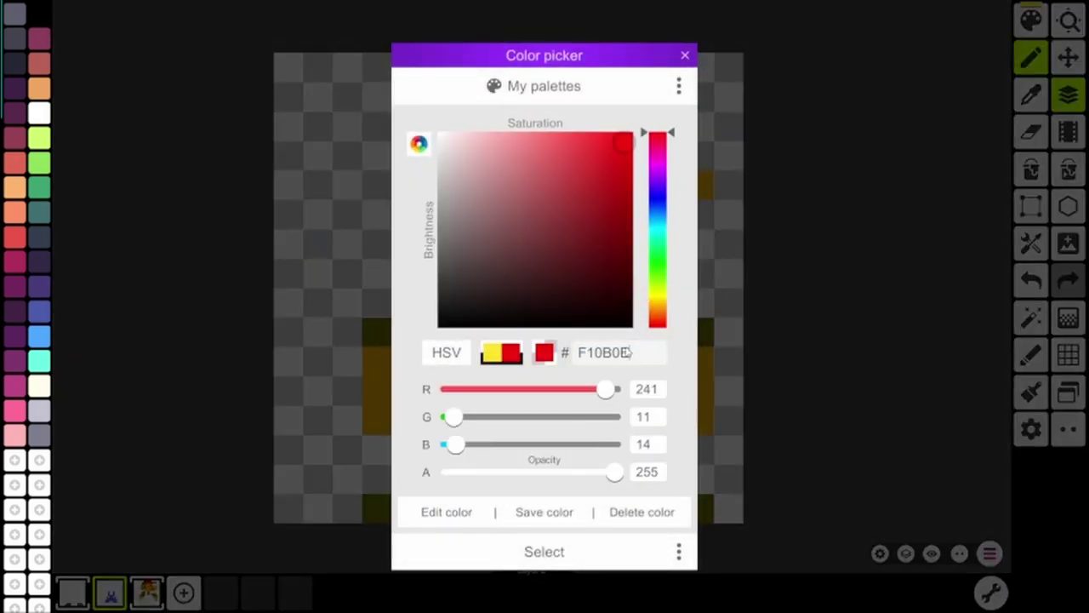
{"action": "left_click", "coordinate": [575, 556]}
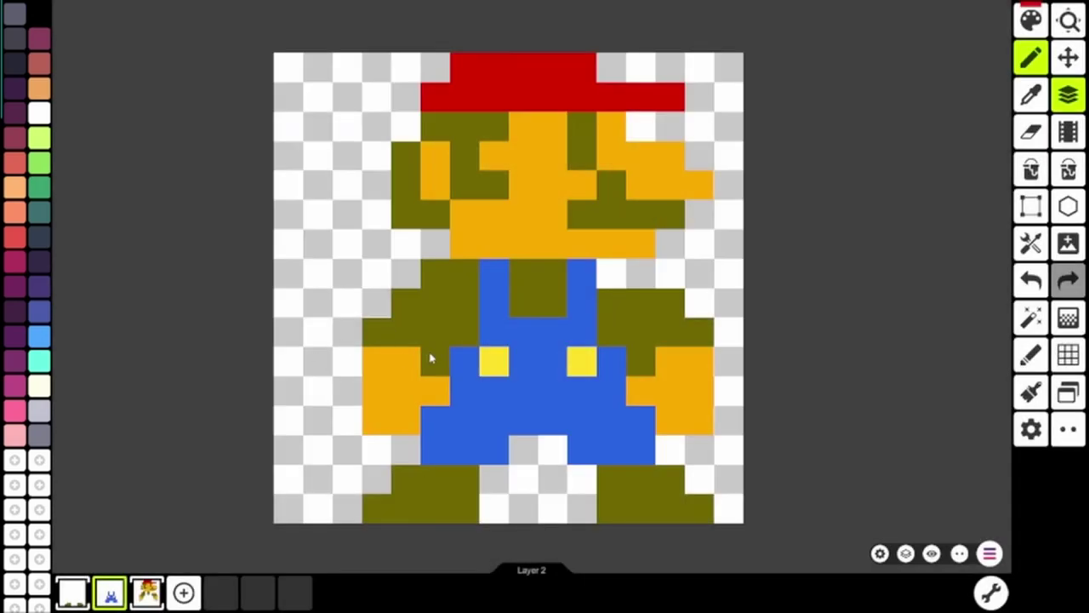
{"action": "left_click", "coordinate": [148, 593]}
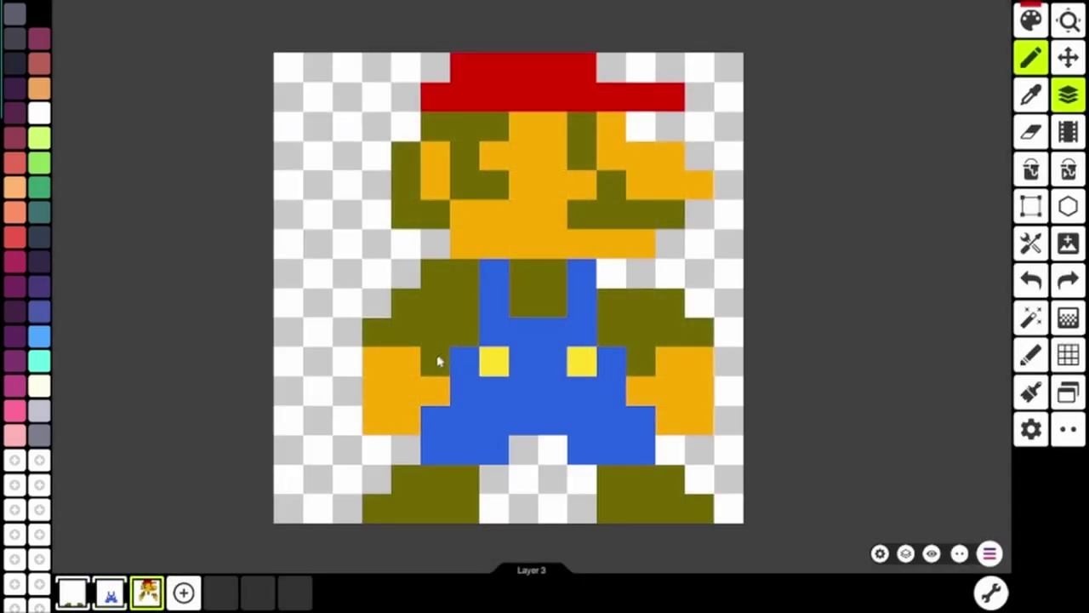
{"action": "mouse_move", "coordinate": [437, 362]}
{"action": "left_mouse_down"}
{"action": "mouse_move", "coordinate": [449, 284]}
{"action": "mouse_move", "coordinate": [469, 275]}
{"action": "mouse_move", "coordinate": [378, 332]}
{"action": "left_mouse_up"}
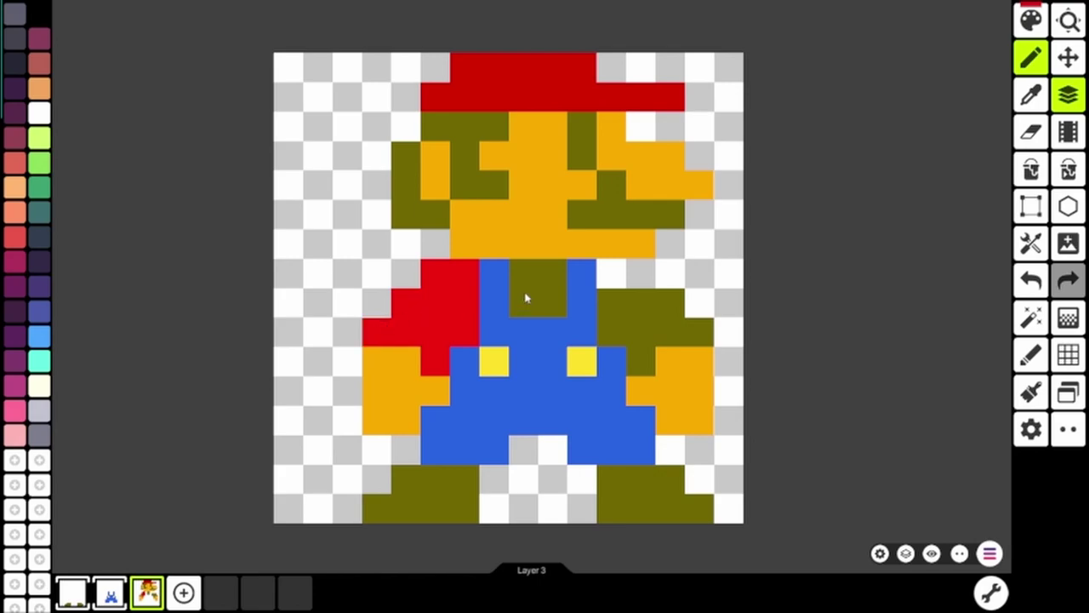
{"action": "left_click_drag", "start_coordinate": [525, 297], "coordinate": [539, 306]}
{"action": "mouse_move", "coordinate": [620, 311]}
{"action": "left_mouse_down"}
{"action": "mouse_move", "coordinate": [644, 329]}
{"action": "mouse_move", "coordinate": [662, 313]}
{"action": "mouse_move", "coordinate": [632, 328]}
{"action": "left_mouse_up"}
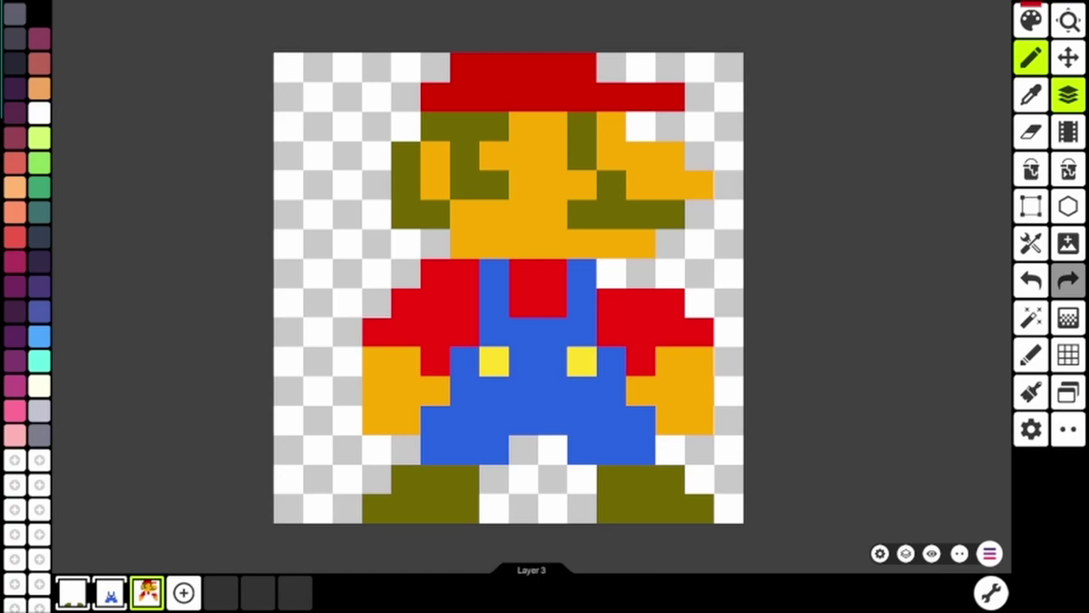
Set near-white ECE7E7 and paint over both of Mario's hands.
{"action": "left_click", "coordinate": [1030, 25]}
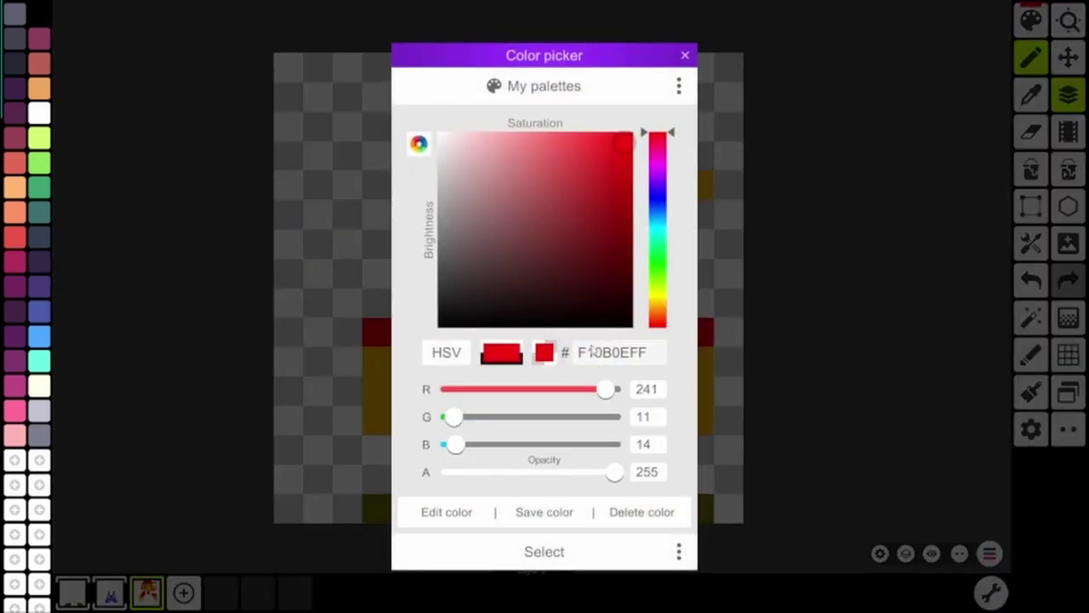
{"action": "left_click", "coordinate": [443, 146]}
{"action": "left_click", "coordinate": [545, 551]}
{"action": "mouse_move", "coordinate": [375, 387]}
{"action": "left_mouse_down"}
{"action": "mouse_move", "coordinate": [383, 413]}
{"action": "mouse_move", "coordinate": [406, 415]}
{"action": "mouse_move", "coordinate": [427, 398]}
{"action": "left_mouse_up"}
{"action": "mouse_move", "coordinate": [656, 389]}
{"action": "left_mouse_down"}
{"action": "mouse_move", "coordinate": [671, 389]}
{"action": "mouse_move", "coordinate": [647, 389]}
{"action": "mouse_move", "coordinate": [685, 419]}
{"action": "mouse_move", "coordinate": [694, 364]}
{"action": "left_mouse_up"}
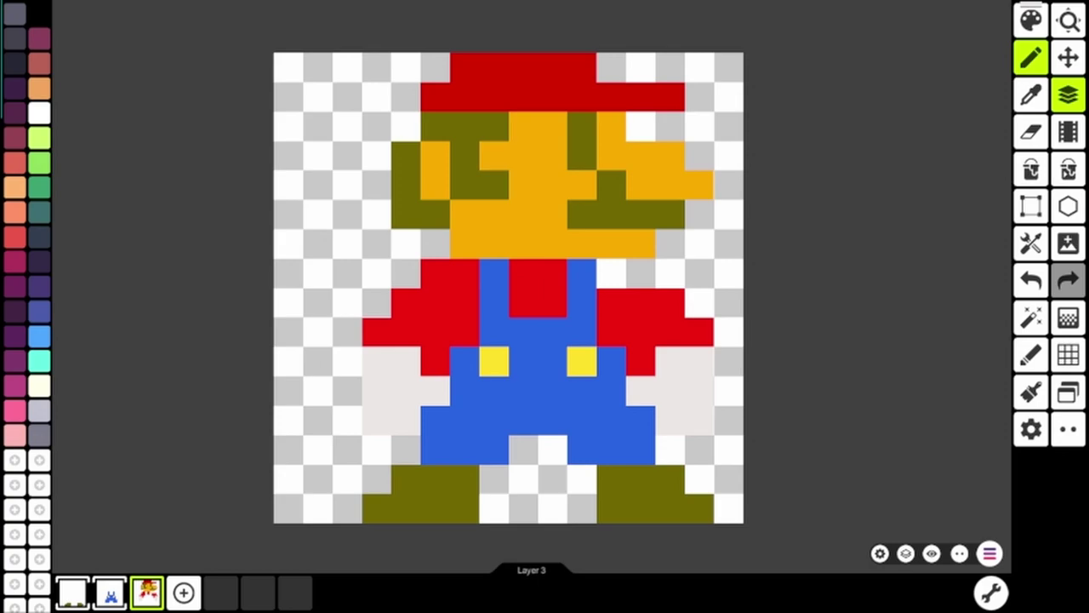
Paint the top rows of both boots brown AA553B.
{"action": "left_click", "coordinate": [1028, 32]}
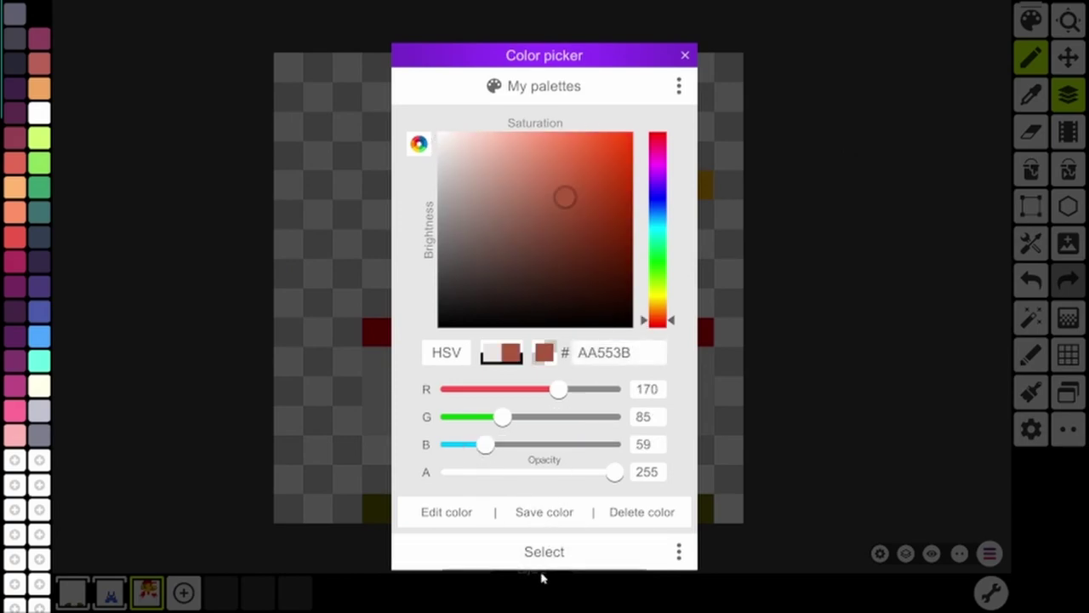
{"action": "left_click", "coordinate": [425, 480]}
{"action": "left_click", "coordinate": [464, 481]}
{"action": "left_click_drag", "start_coordinate": [616, 493], "coordinate": [656, 482]}
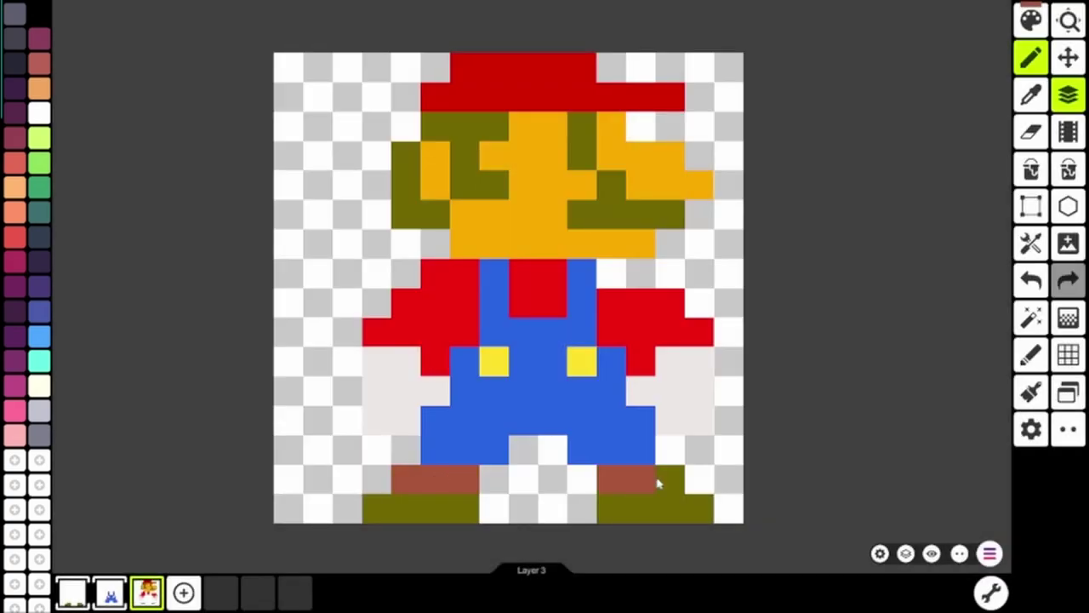
{"action": "left_click", "coordinate": [670, 481]}
Set peach FBAF72 and paint the bottom row of both shoes.
{"action": "left_click", "coordinate": [1031, 19]}
{"action": "double_click", "coordinate": [604, 351]}
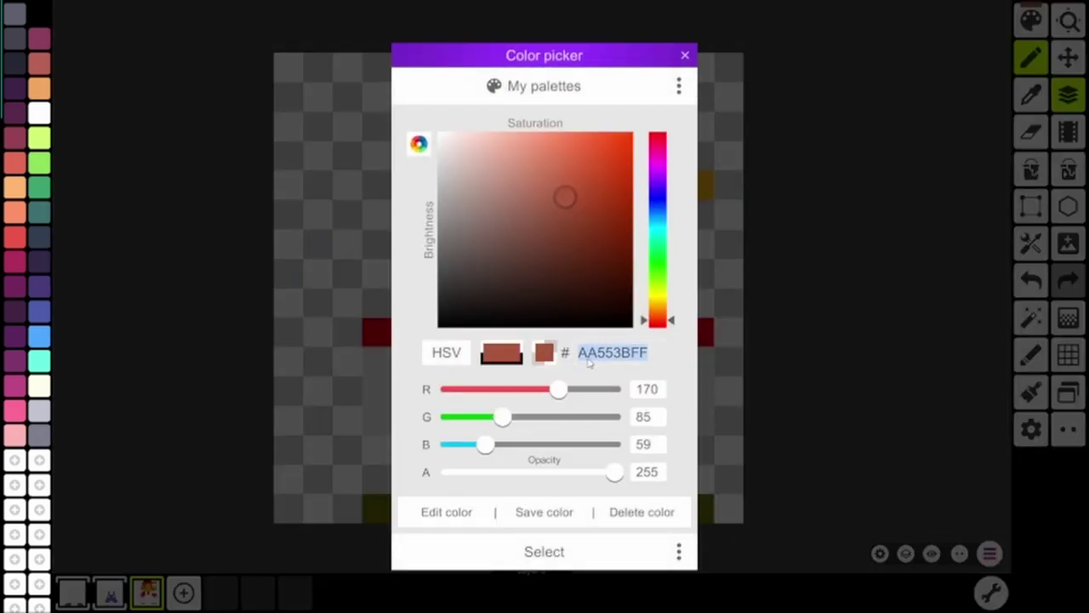
{"action": "type", "text": "FBAF72"}
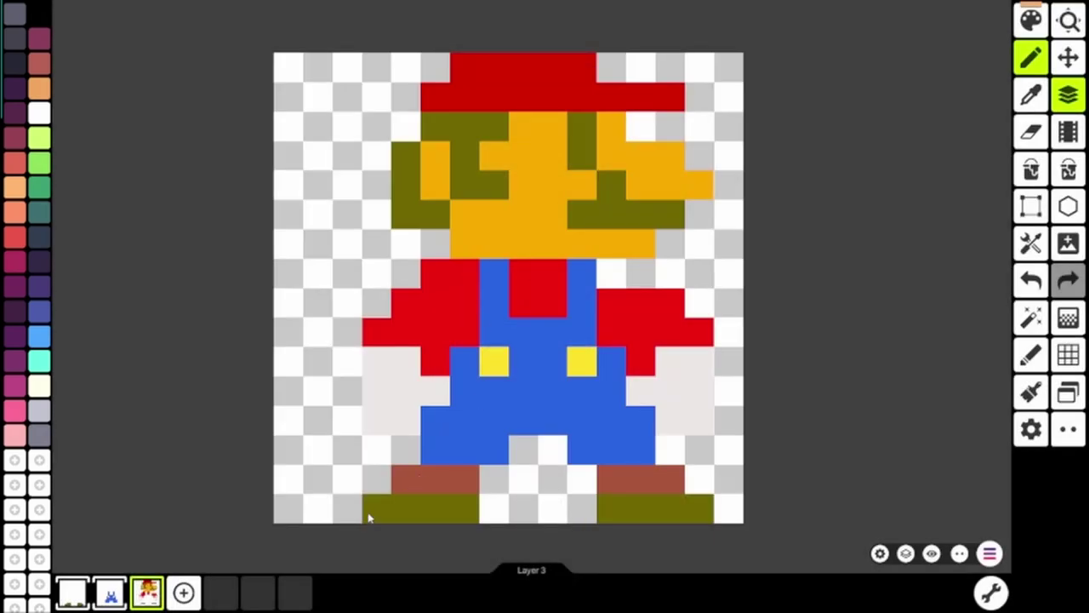
{"action": "left_click_drag", "start_coordinate": [366, 511], "coordinate": [464, 510]}
{"action": "left_click_drag", "start_coordinate": [612, 511], "coordinate": [698, 515]}
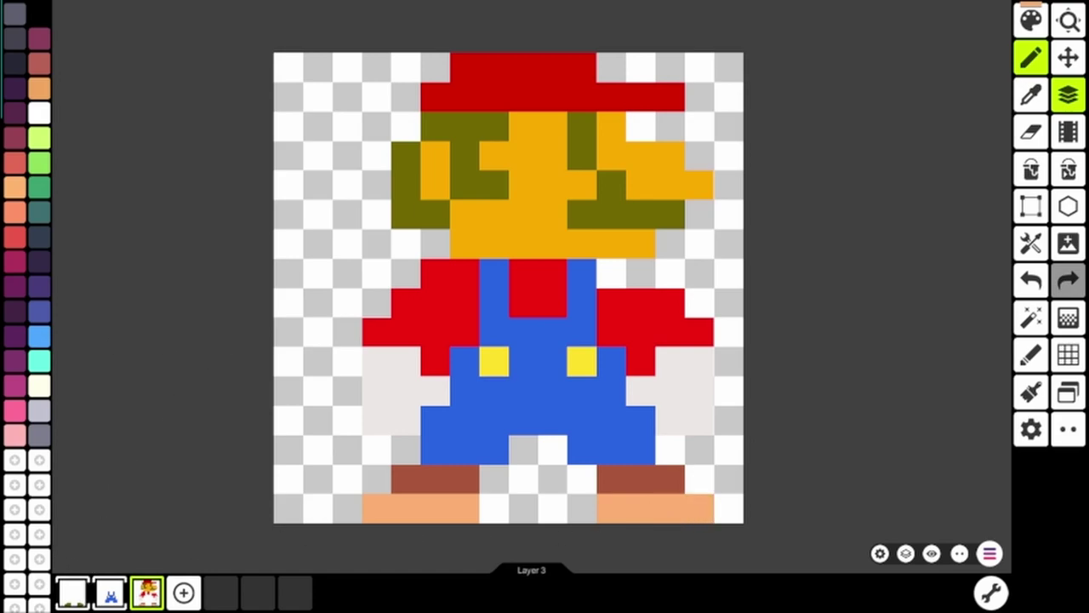
Set skin peach FFC196 and repaint Mario's face, cheek and nose.
{"action": "left_click", "coordinate": [1031, 22]}
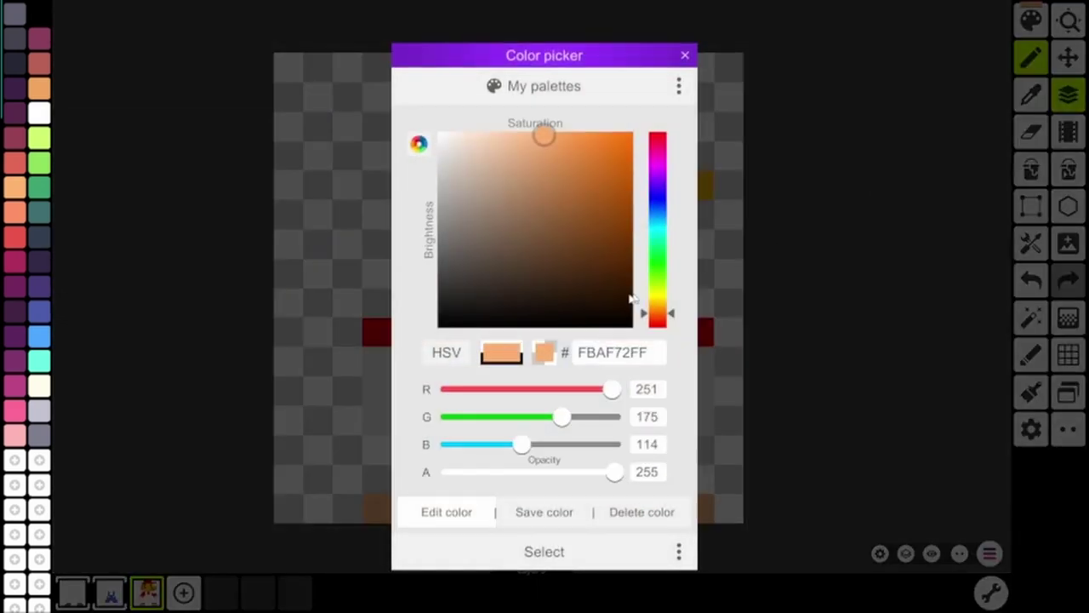
{"action": "left_click", "coordinate": [516, 131]}
{"action": "left_click", "coordinate": [541, 552]}
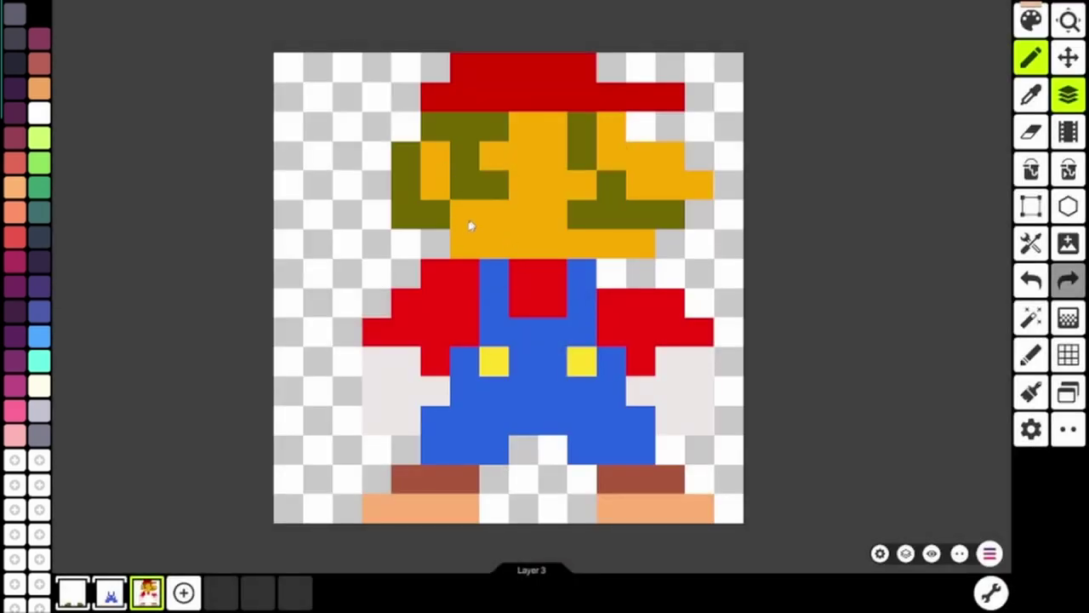
{"action": "mouse_move", "coordinate": [479, 240]}
{"action": "left_mouse_down"}
{"action": "mouse_move", "coordinate": [510, 214]}
{"action": "mouse_move", "coordinate": [526, 245]}
{"action": "left_mouse_up"}
{"action": "left_click_drag", "start_coordinate": [434, 155], "coordinate": [432, 182]}
{"action": "left_click", "coordinate": [492, 156]}
{"action": "mouse_move", "coordinate": [492, 164]}
{"action": "left_mouse_down"}
{"action": "mouse_move", "coordinate": [541, 123]}
{"action": "mouse_move", "coordinate": [553, 242]}
{"action": "mouse_move", "coordinate": [642, 245]}
{"action": "mouse_move", "coordinate": [583, 185]}
{"action": "mouse_move", "coordinate": [620, 153]}
{"action": "mouse_move", "coordinate": [688, 182]}
{"action": "left_mouse_up"}
Switch to black 000000 and draw the moustache and eye.
{"action": "left_click", "coordinate": [1030, 18]}
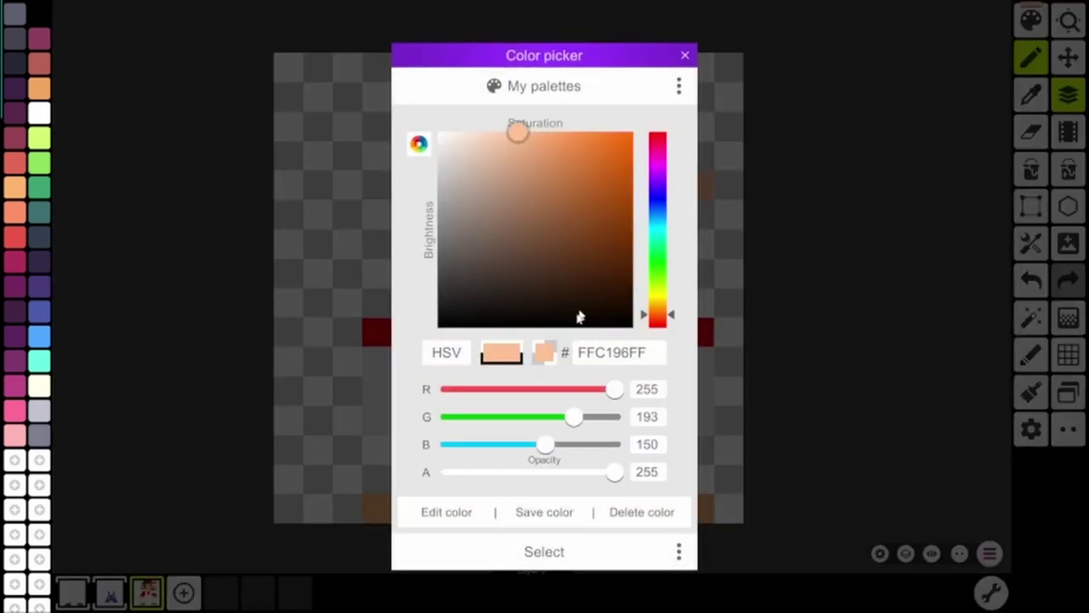
{"action": "left_click_drag", "start_coordinate": [528, 190], "coordinate": [338, 479]}
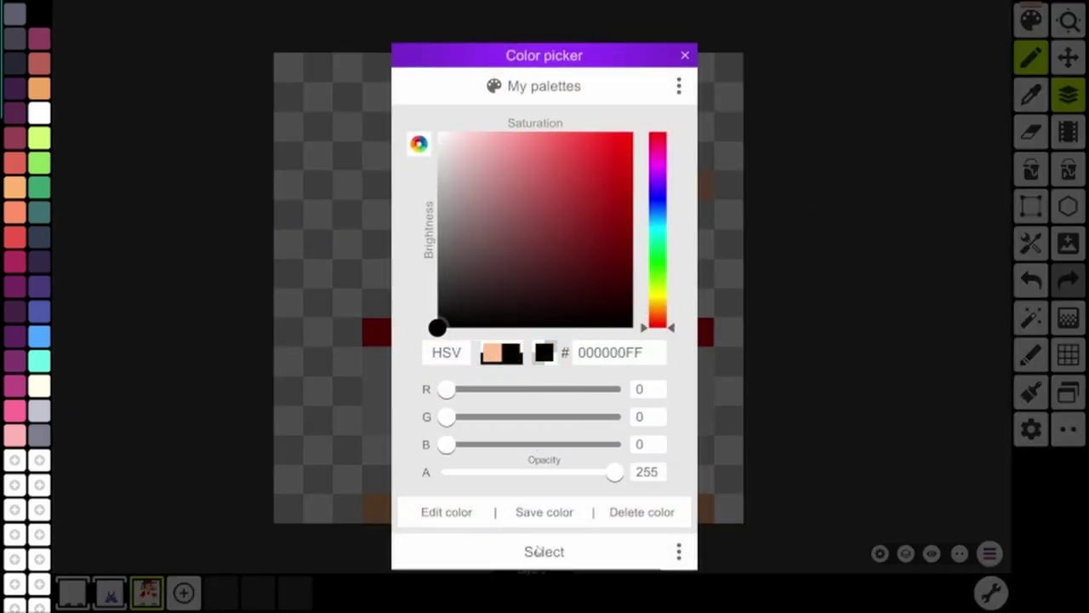
{"action": "left_click", "coordinate": [477, 552]}
{"action": "mouse_move", "coordinate": [613, 202]}
{"action": "left_mouse_down"}
{"action": "mouse_move", "coordinate": [587, 219]}
{"action": "mouse_move", "coordinate": [672, 217]}
{"action": "left_mouse_up"}
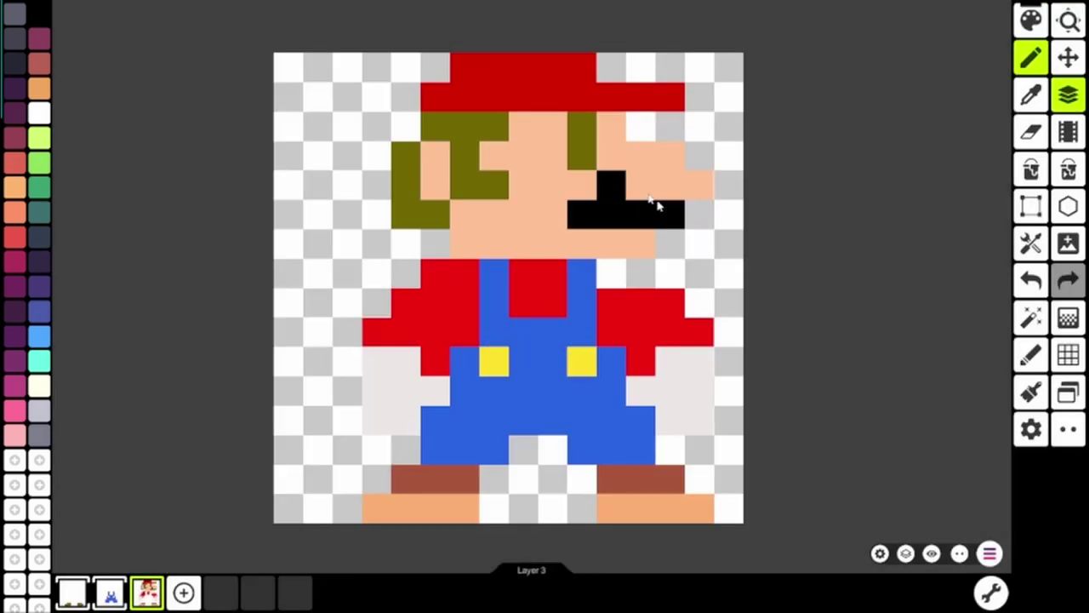
{"action": "left_click_drag", "start_coordinate": [583, 120], "coordinate": [584, 163]}
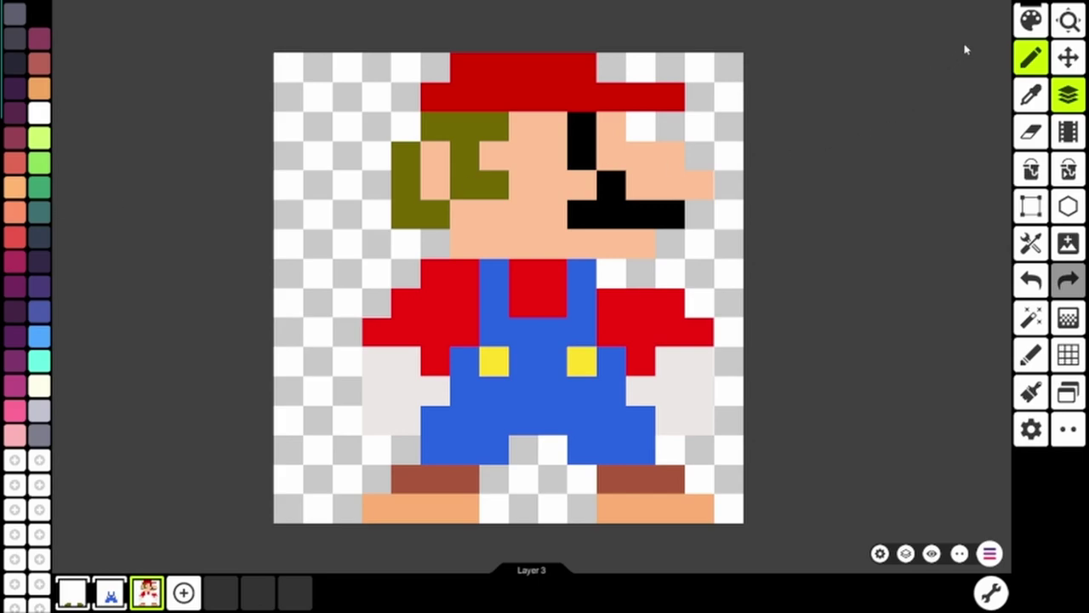
Set dark red 81200C and repaint the hair column, hair and sideburn.
{"action": "left_click", "coordinate": [1031, 19]}
{"action": "left_click", "coordinate": [634, 352]}
{"action": "type", "text": "81200C"}
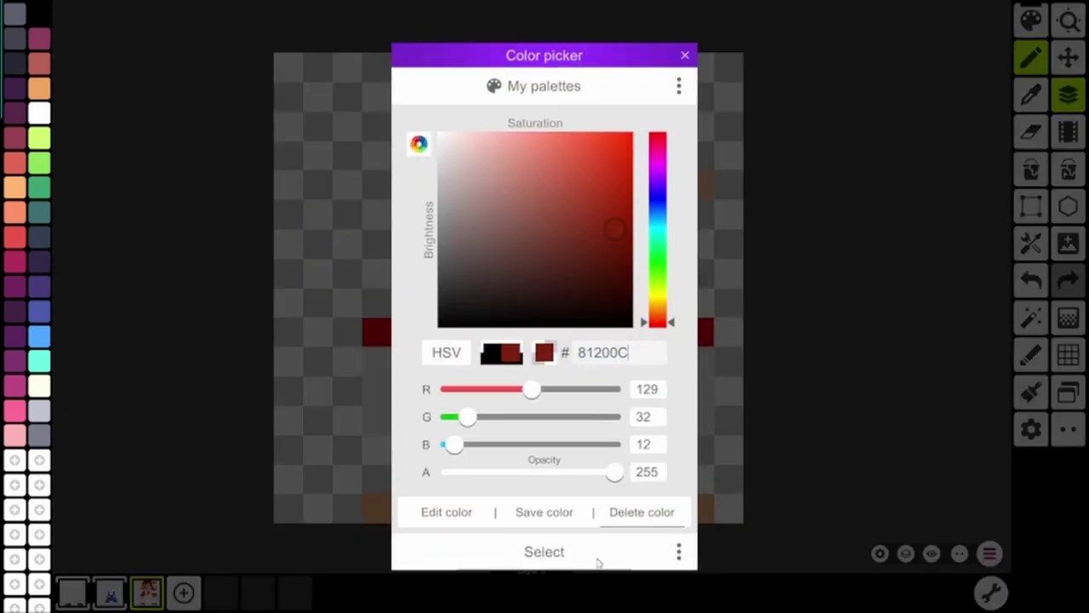
{"action": "left_click", "coordinate": [544, 552]}
{"action": "left_click_drag", "start_coordinate": [405, 176], "coordinate": [427, 207]}
{"action": "mouse_move", "coordinate": [425, 128]}
{"action": "left_mouse_down"}
{"action": "mouse_move", "coordinate": [476, 128]}
{"action": "mouse_move", "coordinate": [504, 185]}
{"action": "left_mouse_up"}
{"action": "left_click_drag", "start_coordinate": [494, 119], "coordinate": [493, 141]}
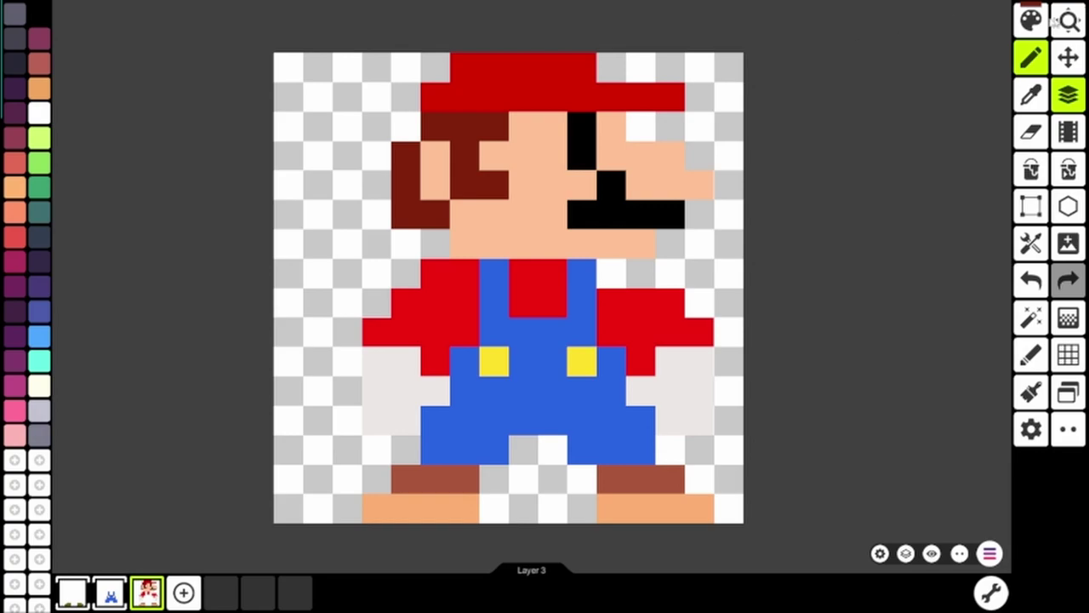
Set bright red EA0C0F and repaint the cap pixels across the top of the head.
{"action": "left_click", "coordinate": [1031, 21]}
{"action": "left_click", "coordinate": [621, 352]}
{"action": "type", "text": "EA0C0F"}
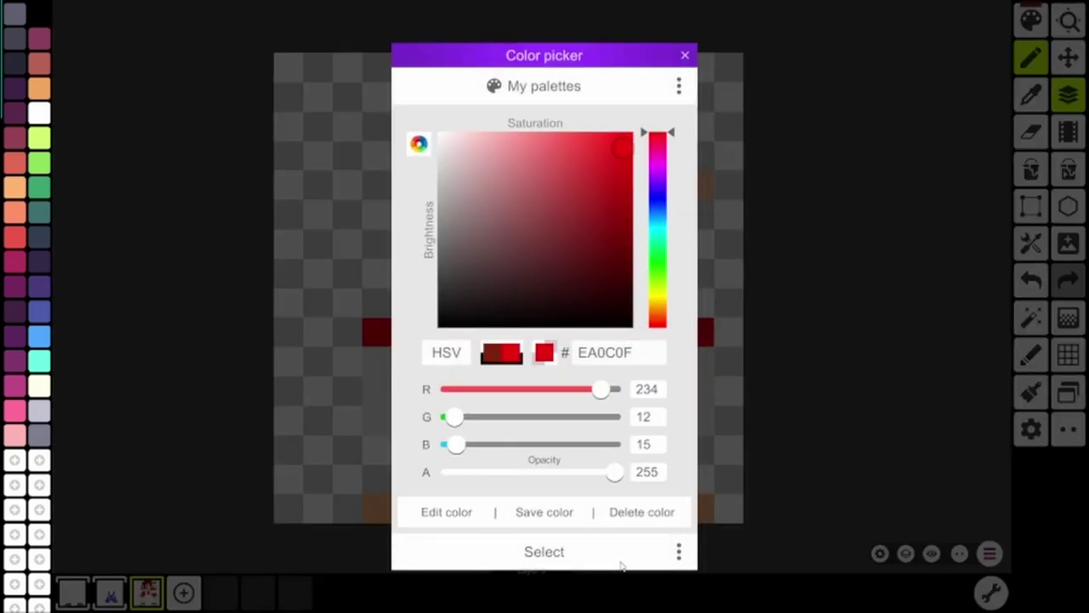
{"action": "left_click", "coordinate": [618, 561]}
{"action": "mouse_move", "coordinate": [472, 79]}
{"action": "left_mouse_down"}
{"action": "mouse_move", "coordinate": [584, 101]}
{"action": "mouse_move", "coordinate": [670, 100]}
{"action": "left_mouse_up"}
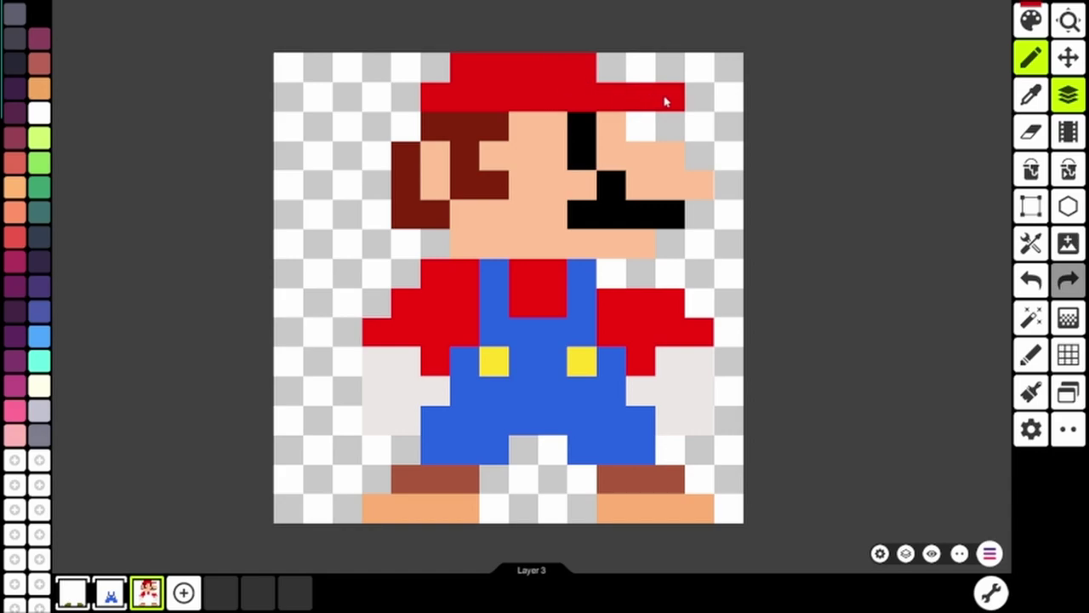